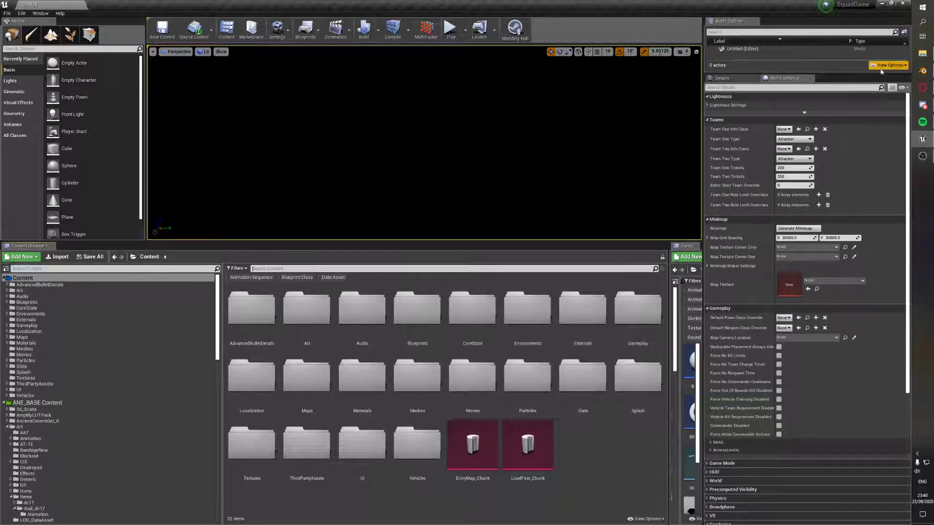
Switch to Blender and delete all the default objects from the new scene.
{"action": "left_click", "coordinate": [923, 54]}
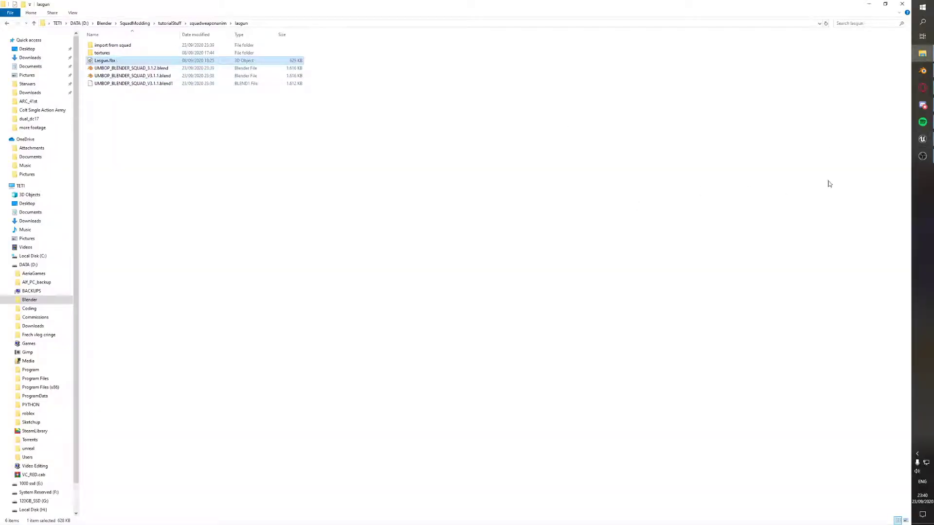
{"action": "left_click", "coordinate": [916, 75]}
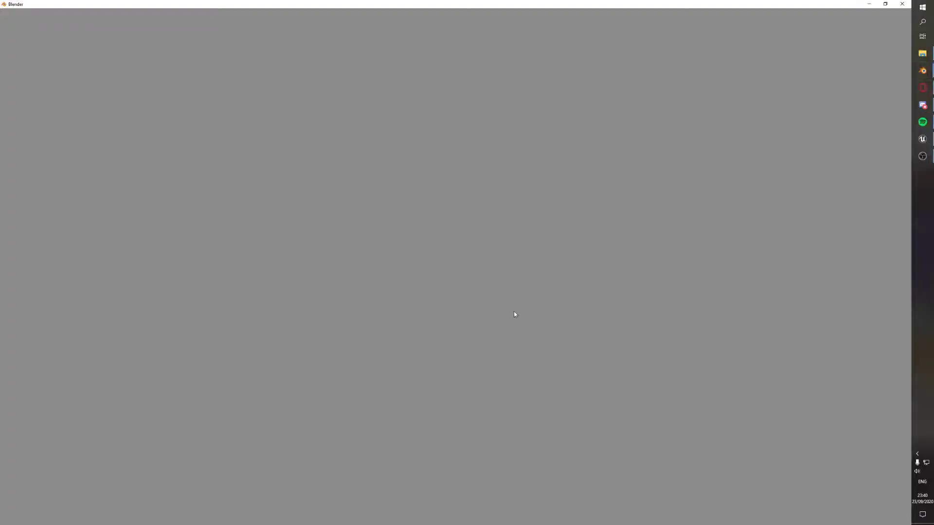
{"action": "left_click", "coordinate": [515, 253]}
{"action": "key", "text": "a"}
{"action": "key", "text": "x"}
{"action": "left_click", "coordinate": [430, 235]}
Import Lasgun.fbx from the lasgun folder into the empty scene with the default FBX settings.
{"action": "left_click", "coordinate": [922, 53]}
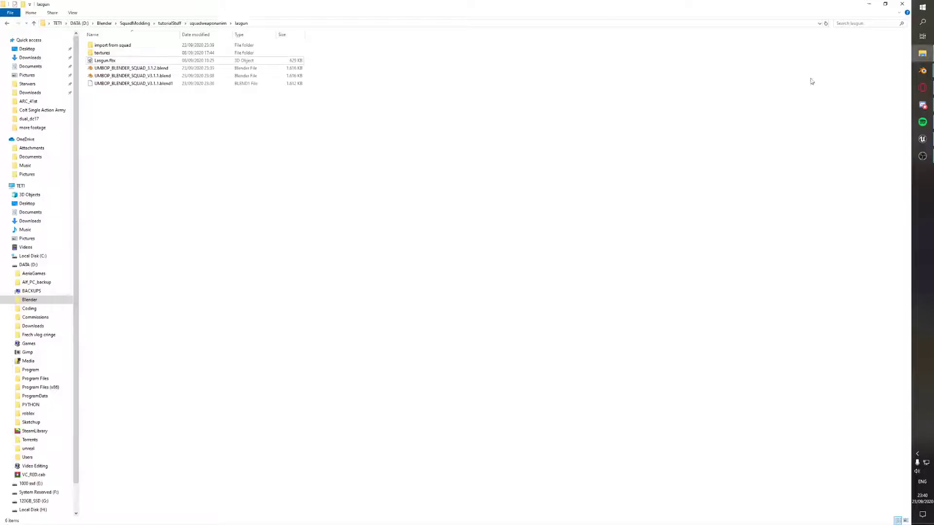
{"action": "left_click", "coordinate": [303, 24]}
{"action": "key", "text": "alt+Tab"}
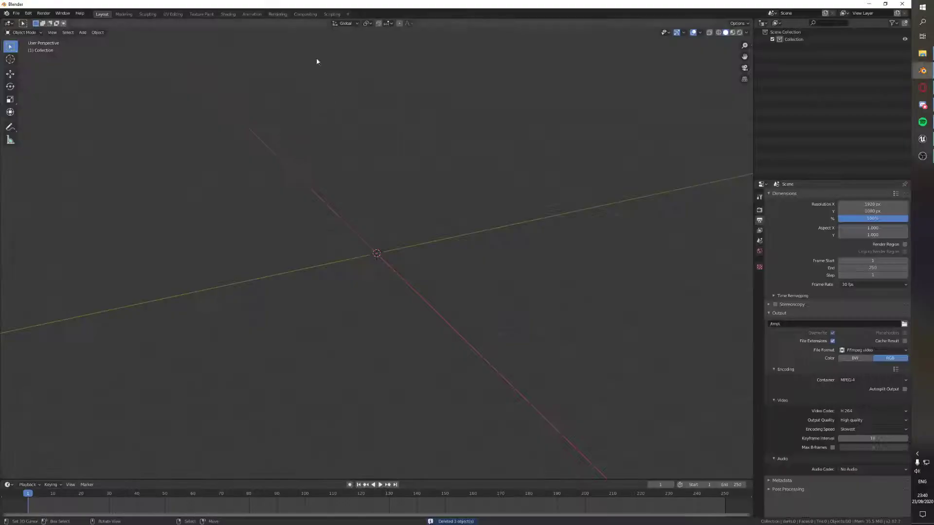
{"action": "left_click", "coordinate": [16, 13]}
{"action": "mouse_move", "coordinate": [28, 114]}
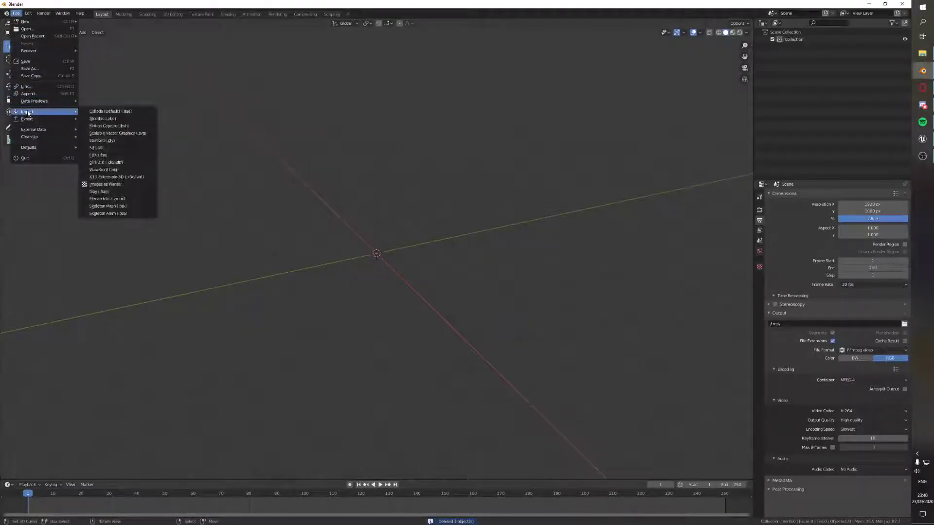
{"action": "left_click", "coordinate": [129, 155]}
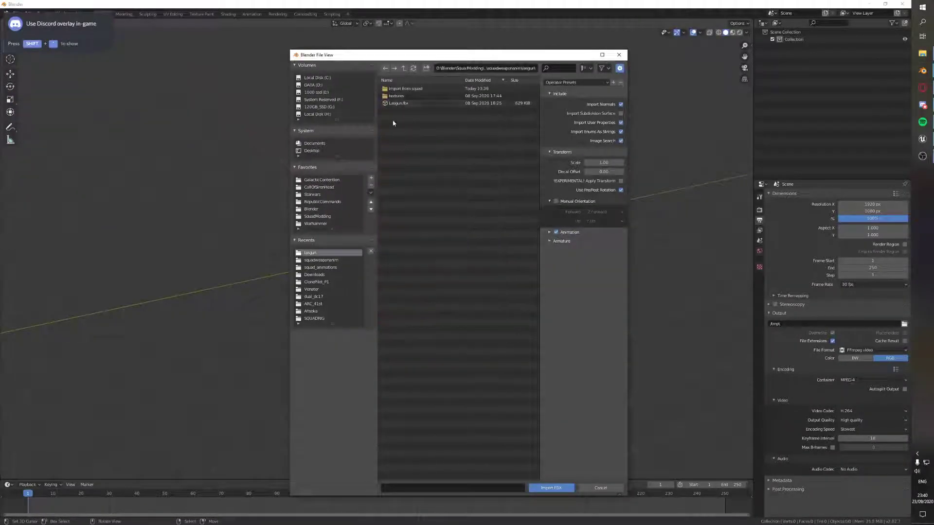
{"action": "double_click", "coordinate": [412, 104]}
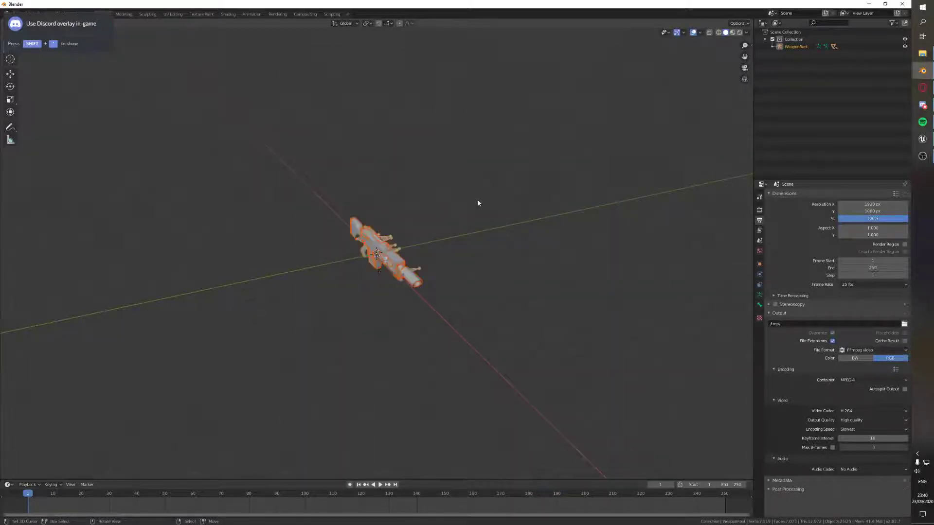
Delete the imported WeaponRoot armature, keeping only the lasgun's mesh parts.
{"action": "scroll", "coordinate": [477, 200], "scroll_direction": "up", "scroll_amount": 6}
{"action": "middle_click_drag", "start_coordinate": [477, 199], "coordinate": [429, 293]}
{"action": "key", "text": "alt+a"}
{"action": "right_click", "coordinate": [414, 196]}
{"action": "middle_click_drag", "start_coordinate": [433, 209], "coordinate": [511, 235]}
{"action": "key", "text": "x"}
{"action": "left_click", "coordinate": [422, 239]}
Inspect the remaining lasgun mesh parts in the scene.
{"action": "scroll", "coordinate": [506, 224], "scroll_direction": "down", "scroll_amount": 8}
{"action": "scroll", "coordinate": [506, 223], "scroll_direction": "up", "scroll_amount": 5}
{"action": "scroll", "coordinate": [492, 210], "scroll_direction": "down", "scroll_amount": 3}
{"action": "key", "text": "a"}
{"action": "key", "text": "a"}
{"action": "scroll", "coordinate": [512, 234], "scroll_direction": "up", "scroll_amount": 1}
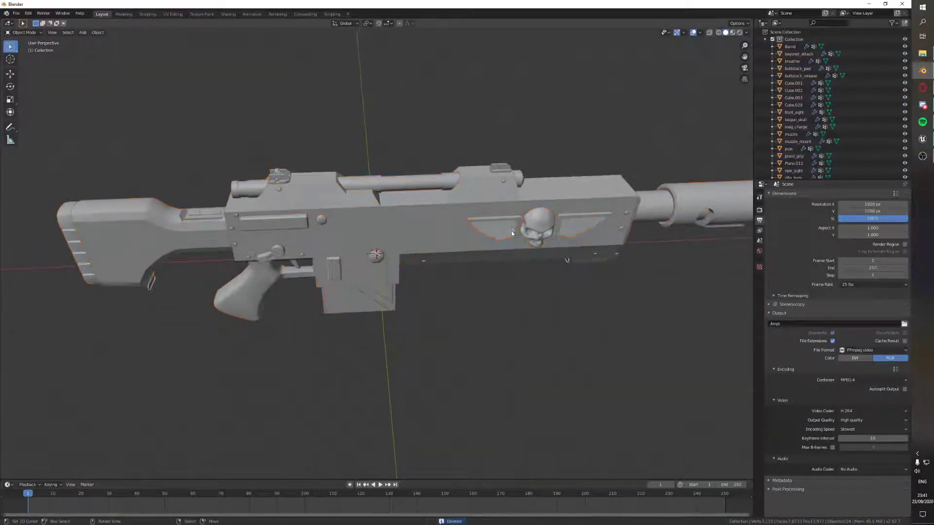
{"action": "key", "text": "a"}
{"action": "key", "text": "a"}
Switch to the Unreal editor and open the Content/Art/Items/M4 folder.
{"action": "left_click", "coordinate": [922, 139]}
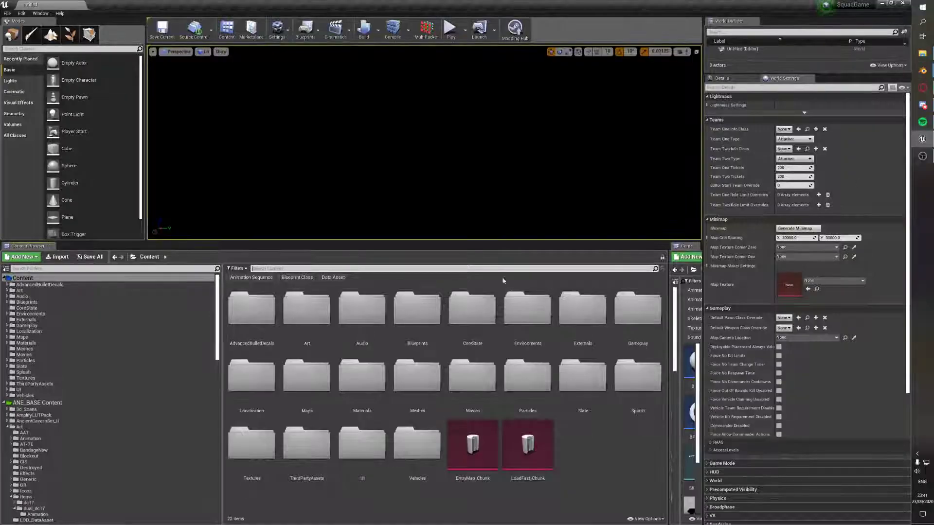
{"action": "double_click", "coordinate": [307, 312]}
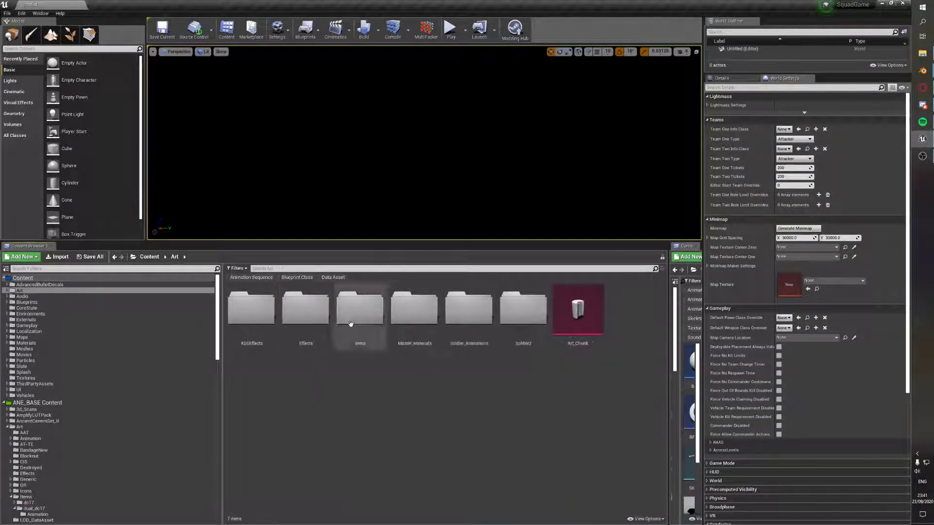
{"action": "double_click", "coordinate": [358, 311]}
{"action": "scroll", "coordinate": [381, 389], "scroll_direction": "down", "scroll_amount": 5}
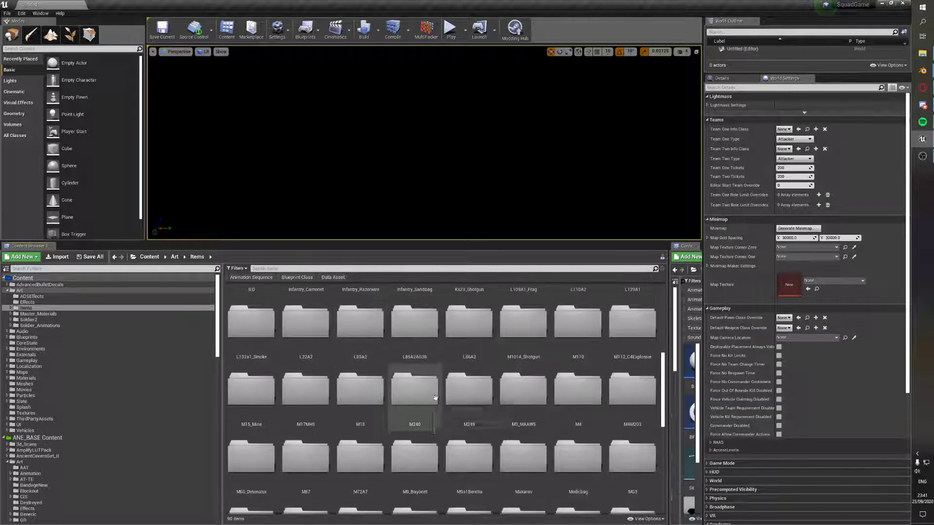
{"action": "double_click", "coordinate": [588, 392]}
Export the M4 skeletal mesh as M4.FBX to the lasgun folder with the default FBX export options.
{"action": "left_click", "coordinate": [417, 311]}
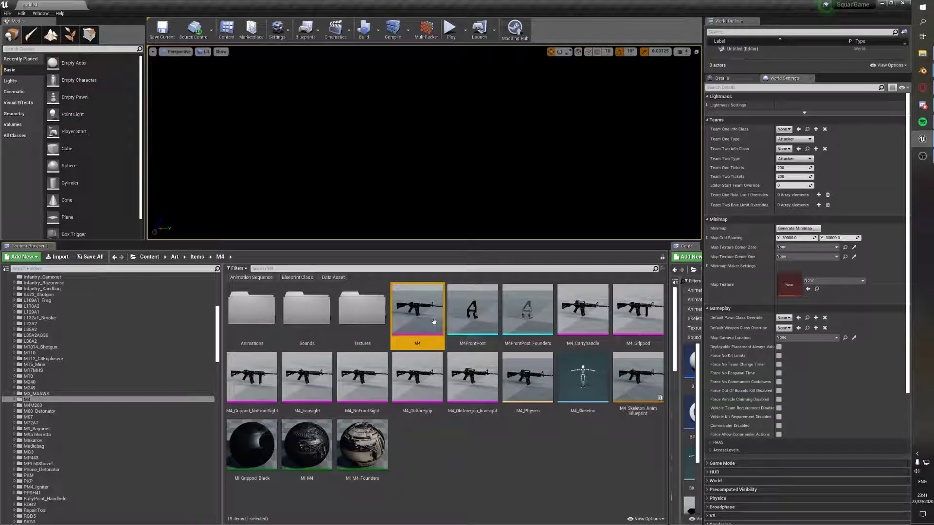
{"action": "right_click", "coordinate": [424, 319]}
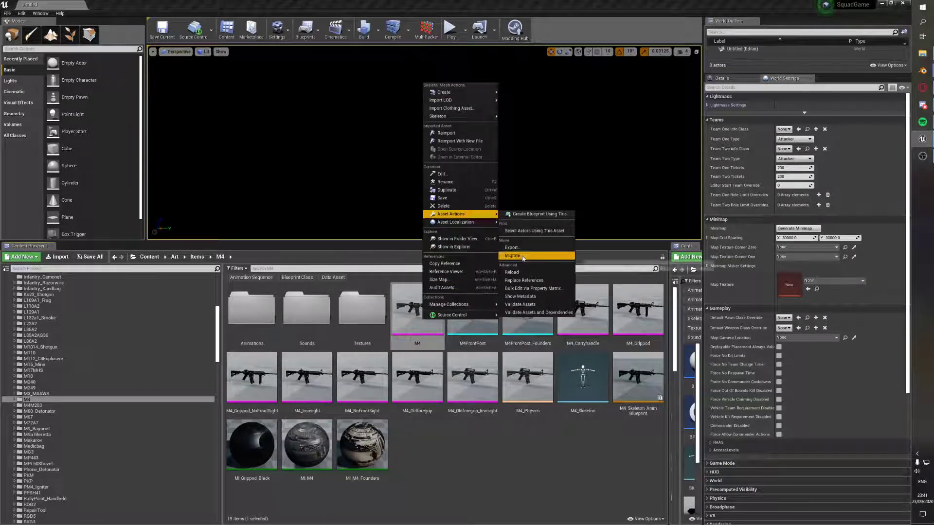
{"action": "left_click", "coordinate": [519, 247]}
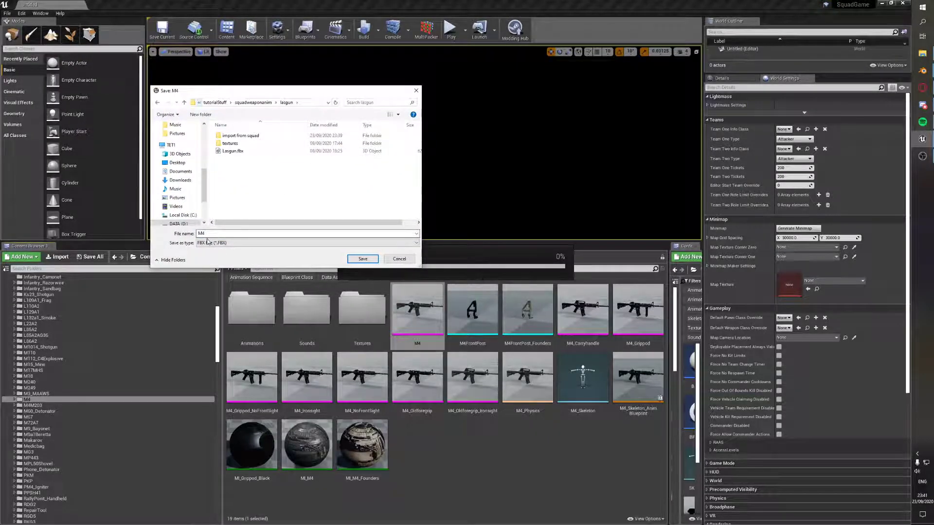
{"action": "left_click", "coordinate": [362, 260]}
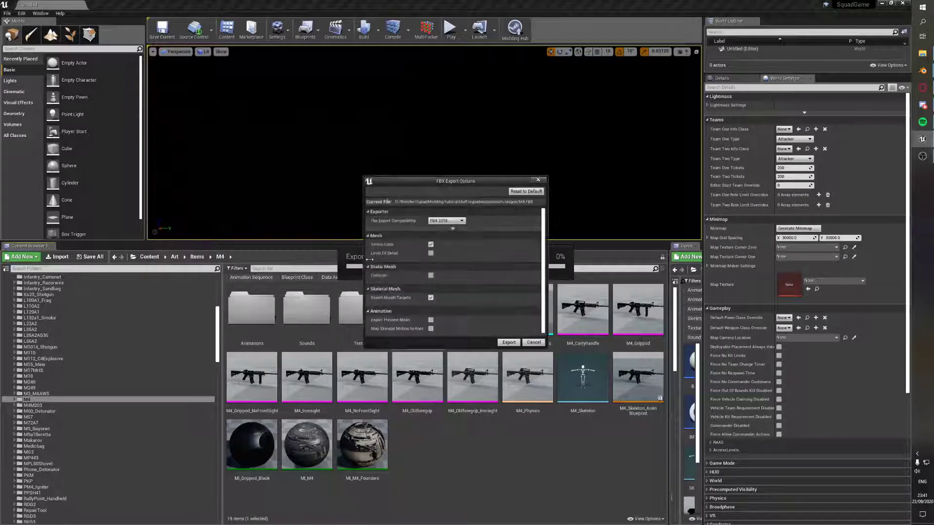
{"action": "left_click", "coordinate": [509, 343]}
Move M4.FBX from the lasgun folder into its import from squad subfolder and open that subfolder.
{"action": "left_click", "coordinate": [922, 53]}
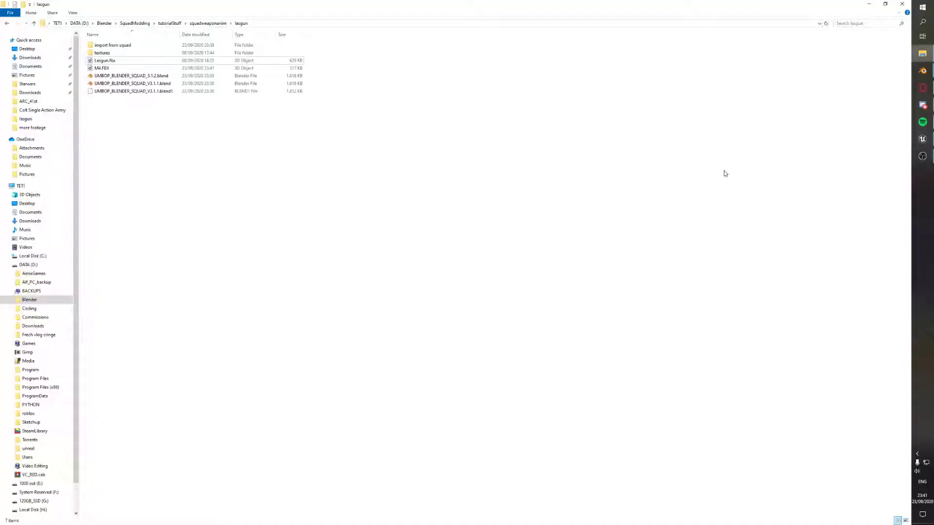
{"action": "left_click_drag", "start_coordinate": [253, 4], "coordinate": [408, 141]}
{"action": "left_click", "coordinate": [266, 208]}
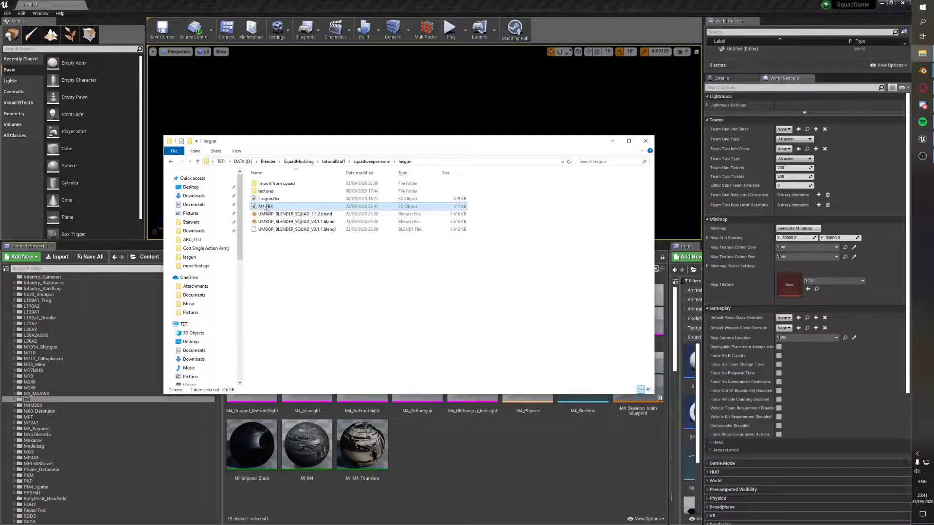
{"action": "left_click_drag", "start_coordinate": [266, 209], "coordinate": [281, 186]}
{"action": "double_click", "coordinate": [277, 184]}
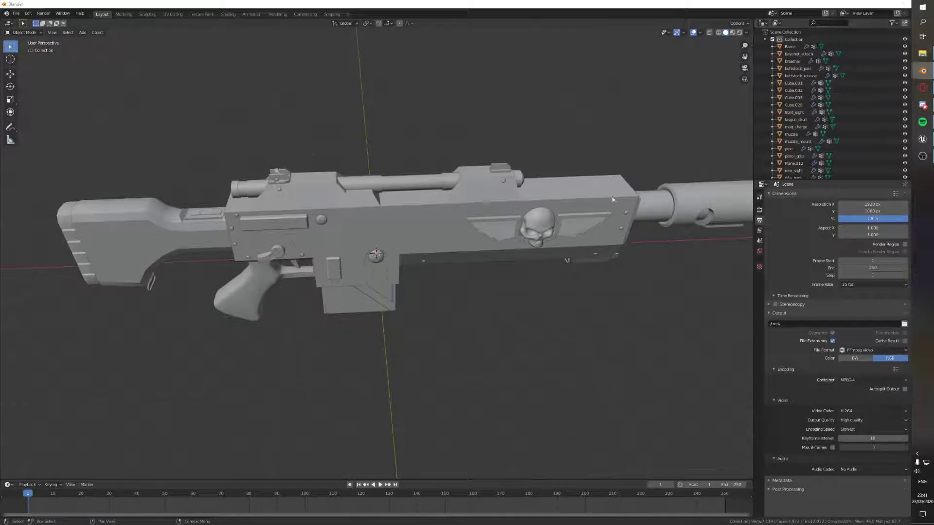
In Blender, move all the lasgun parts along the negative Y axis, clear of the world origin.
{"action": "middle_click_drag", "start_coordinate": [516, 221], "coordinate": [477, 258]}
{"action": "key", "text": "a"}
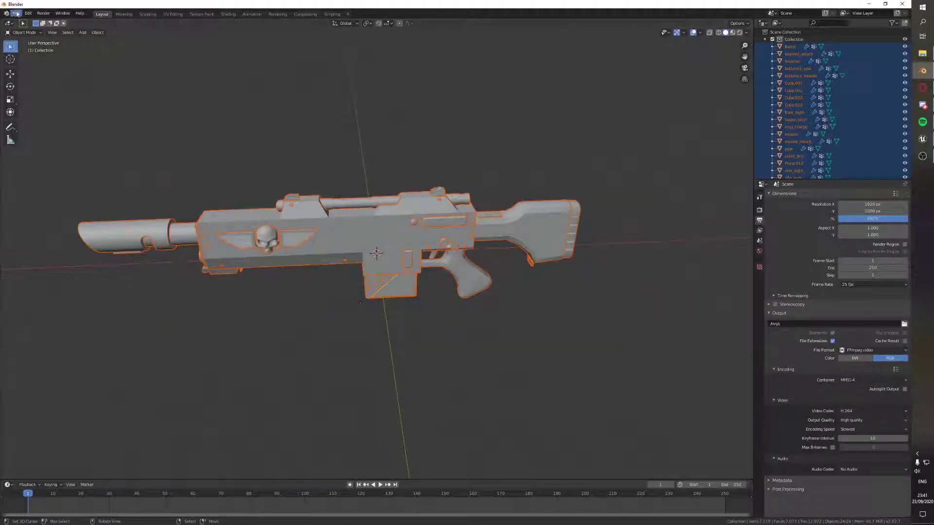
{"action": "middle_click_drag", "start_coordinate": [183, 65], "coordinate": [204, 73]}
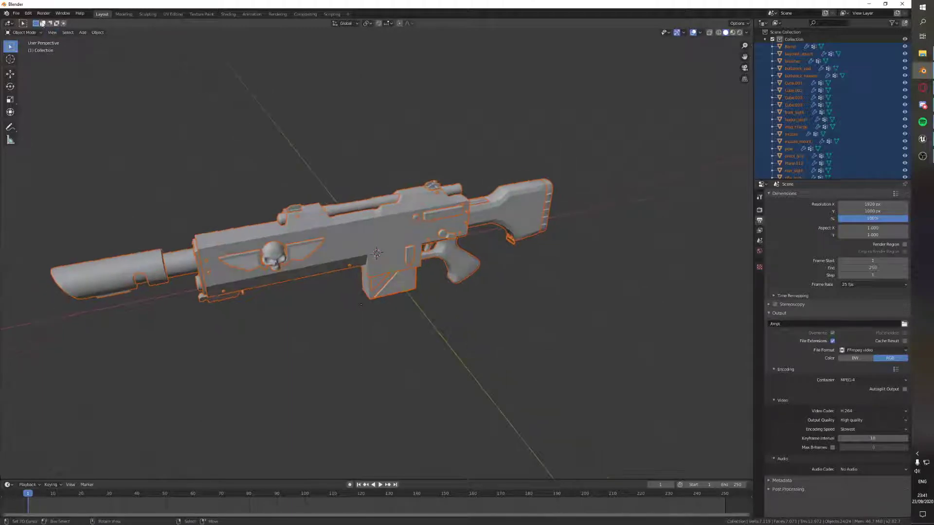
{"action": "left_click", "coordinate": [17, 14]}
{"action": "middle_click_drag", "start_coordinate": [465, 201], "coordinate": [547, 252]}
{"action": "key", "text": "g"}
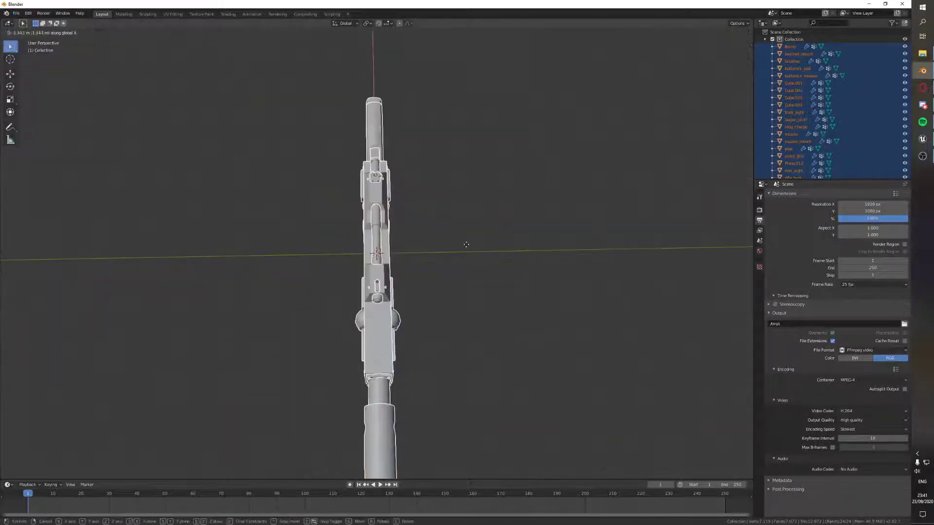
{"action": "key", "text": "y"}
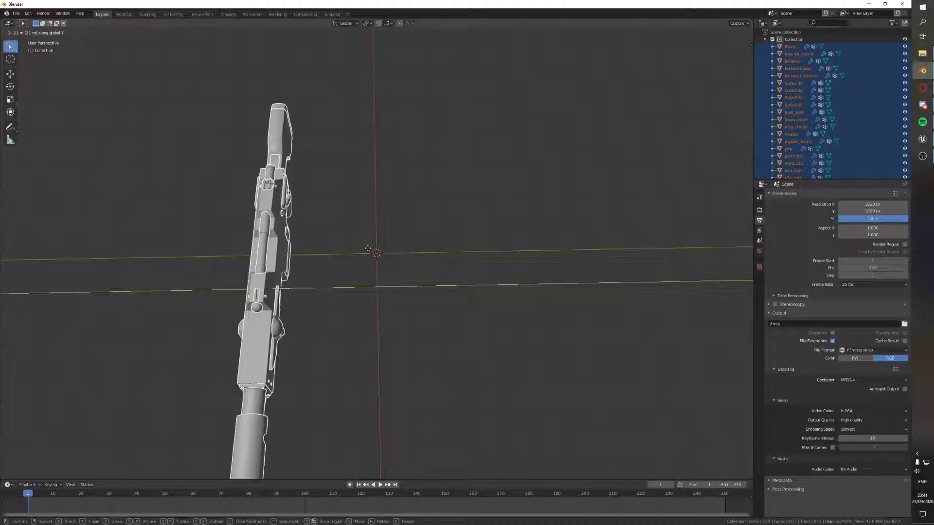
{"action": "left_click", "coordinate": [376, 251]}
{"action": "middle_click_drag", "start_coordinate": [376, 251], "coordinate": [355, 234]}
{"action": "key", "text": "alt+a"}
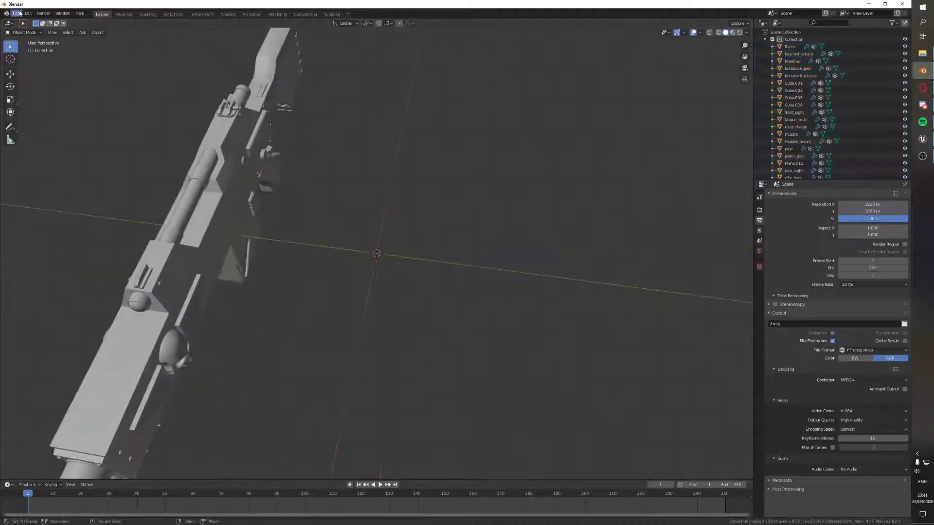
Import M4.FBX from the import from squad folder into the scene.
{"action": "left_click", "coordinate": [18, 13]}
{"action": "mouse_move", "coordinate": [43, 111]}
{"action": "left_click", "coordinate": [106, 156]}
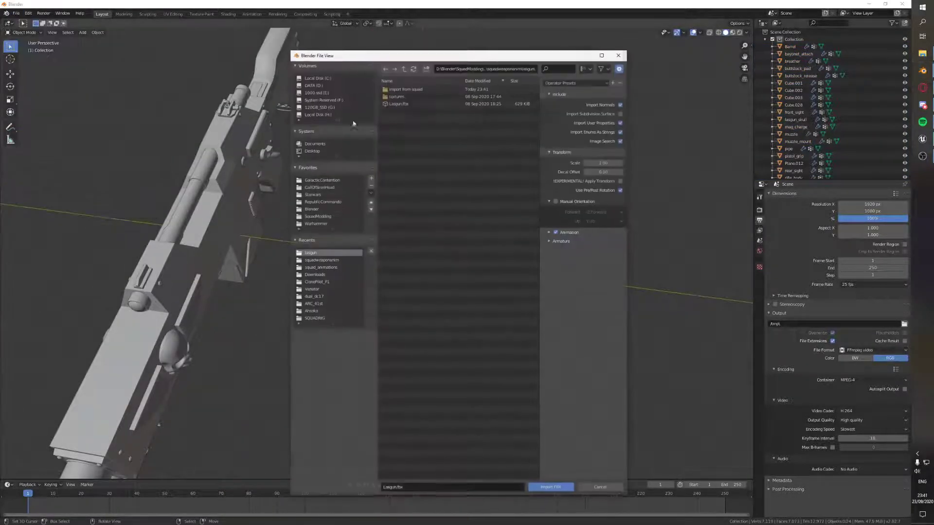
{"action": "double_click", "coordinate": [406, 92]}
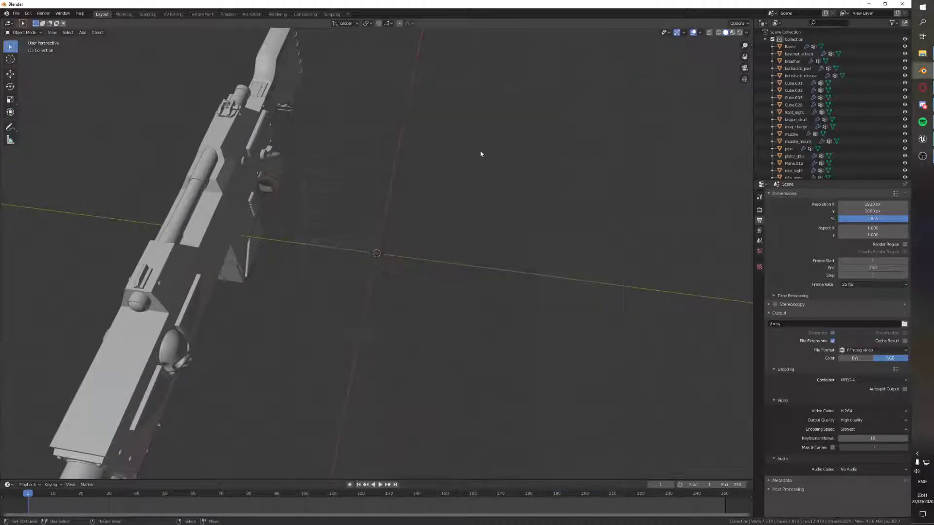
Examine the imported M4 and the lasgun in solid and wireframe display to compare their size and position.
{"action": "scroll", "coordinate": [520, 194], "scroll_direction": "up", "scroll_amount": 12}
{"action": "mouse_move", "coordinate": [525, 205]}
{"action": "middle_mouse_down"}
{"action": "mouse_move", "coordinate": [476, 190]}
{"action": "mouse_move", "coordinate": [439, 147]}
{"action": "mouse_move", "coordinate": [425, 210]}
{"action": "mouse_move", "coordinate": [407, 185]}
{"action": "middle_mouse_up"}
{"action": "scroll", "coordinate": [434, 131], "scroll_direction": "down", "scroll_amount": 12}
{"action": "key", "text": "shift+z"}
{"action": "key", "text": "shift+z"}
{"action": "scroll", "coordinate": [407, 195], "scroll_direction": "down", "scroll_amount": 3}
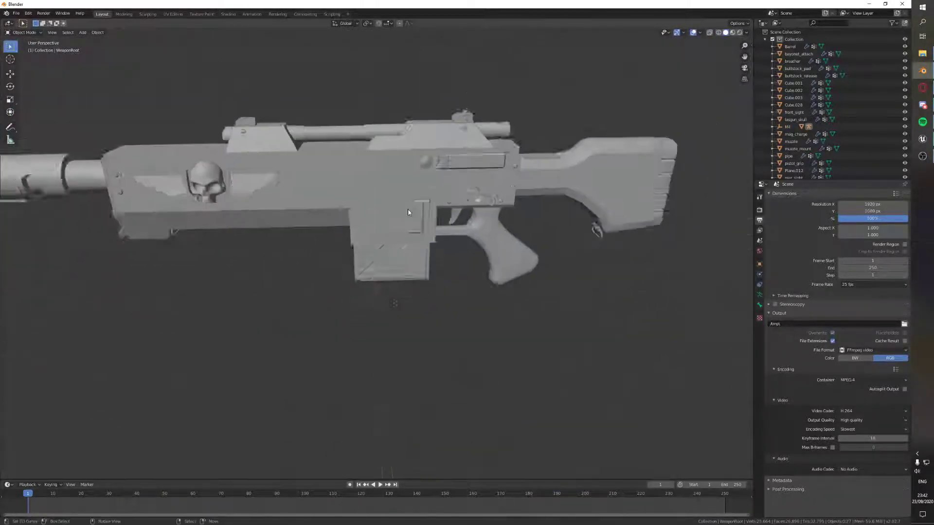
{"action": "key", "text": "alt+a"}
{"action": "key", "text": "shift+z"}
{"action": "key", "text": "shift+z"}
{"action": "key", "text": "shift+z"}
{"action": "key", "text": "a"}
{"action": "mouse_move", "coordinate": [305, 227]}
{"action": "middle_mouse_down"}
{"action": "mouse_move", "coordinate": [327, 235]}
{"action": "mouse_move", "coordinate": [243, 207]}
{"action": "middle_mouse_up"}
{"action": "key", "text": "alt+a"}
{"action": "key", "text": "a"}
{"action": "key", "text": "alt+a"}
{"action": "key", "text": "c"}
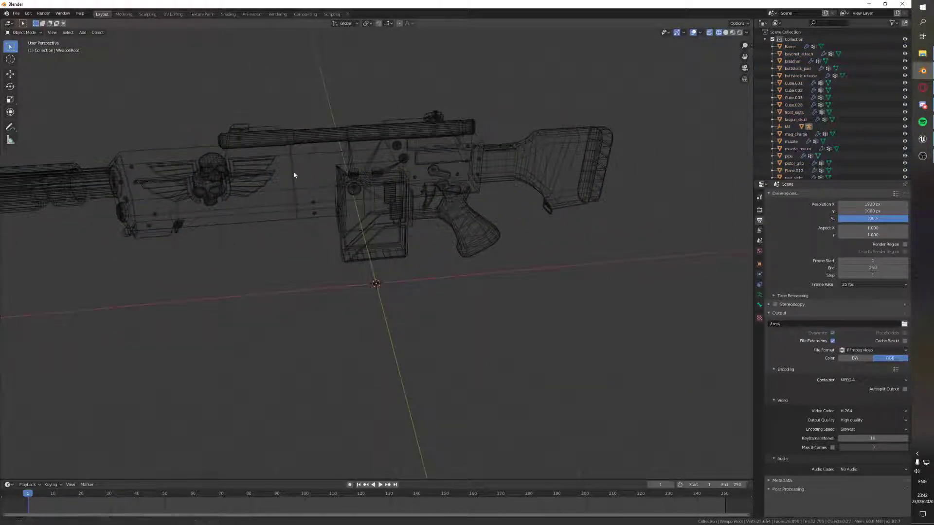
Snap the 3D cursor to the lasgun's rifle_body object and return to solid display.
{"action": "mouse_move", "coordinate": [294, 175]}
{"action": "middle_mouse_down"}
{"action": "mouse_move", "coordinate": [351, 235]}
{"action": "mouse_move", "coordinate": [501, 266]}
{"action": "mouse_move", "coordinate": [486, 249]}
{"action": "mouse_move", "coordinate": [454, 285]}
{"action": "middle_mouse_up"}
{"action": "left_click", "coordinate": [403, 240]}
{"action": "key", "text": "alt+a"}
{"action": "left_click", "coordinate": [466, 263]}
{"action": "key", "text": "z"}
{"action": "key", "text": "shift+s"}
{"action": "left_click", "coordinate": [414, 347]}
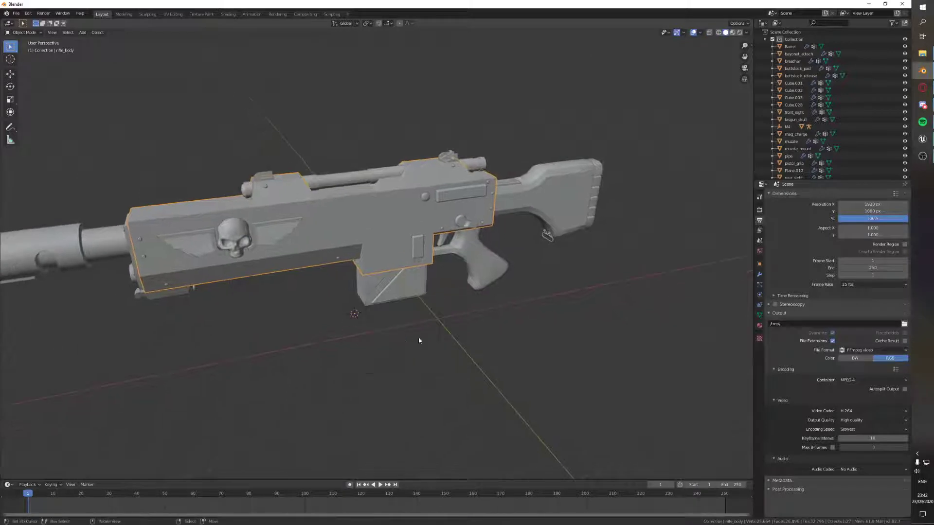
Add a single-bone armature at the 3D cursor below the lasgun.
{"action": "key", "text": "alt+a"}
{"action": "middle_click_drag", "start_coordinate": [417, 340], "coordinate": [432, 296]}
{"action": "key", "text": "shift+a"}
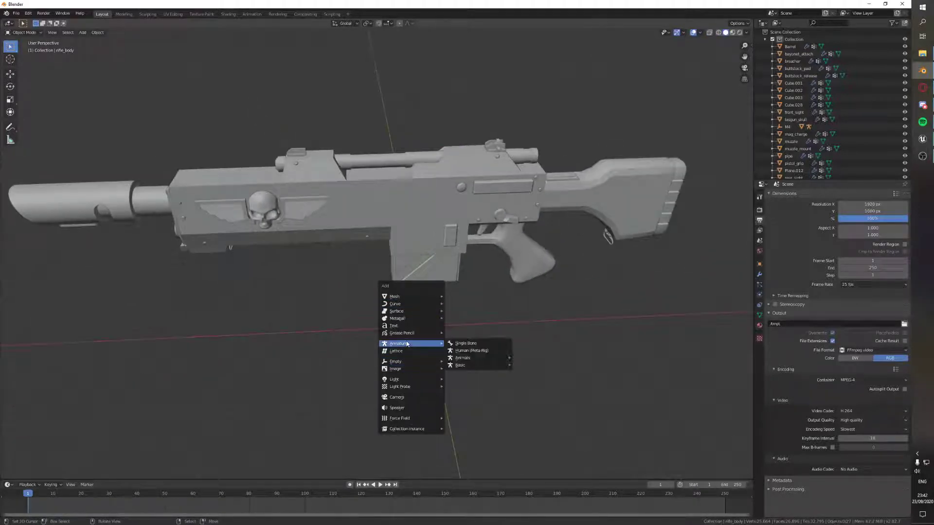
{"action": "left_click", "coordinate": [457, 345]}
{"action": "scroll", "coordinate": [422, 303], "scroll_direction": "up", "scroll_amount": 2}
{"action": "key", "text": "shift+z"}
{"action": "mouse_move", "coordinate": [422, 303]}
{"action": "middle_mouse_down"}
{"action": "mouse_move", "coordinate": [421, 311]}
{"action": "mouse_move", "coordinate": [413, 295]}
{"action": "middle_mouse_up"}
{"action": "scroll", "coordinate": [389, 293], "scroll_direction": "down", "scroll_amount": 3}
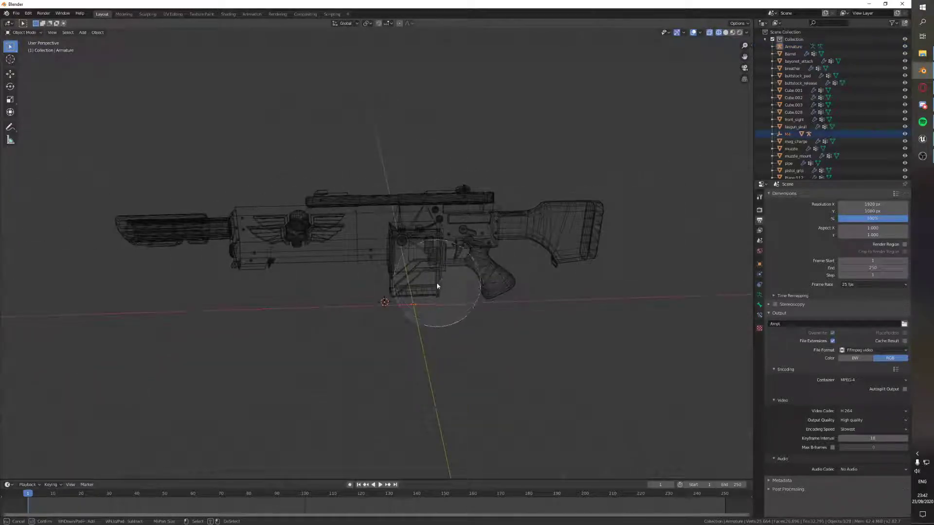
Parent all the lasgun parts, excluding the M4, to the new armature using Armature Deform with empty groups.
{"action": "scroll", "coordinate": [437, 282], "scroll_direction": "up", "scroll_amount": 4}
{"action": "left_click", "coordinate": [437, 286]}
{"action": "right_click", "coordinate": [219, 231], "text": "shift"}
{"action": "middle_click_drag", "start_coordinate": [301, 260], "coordinate": [374, 253]}
{"action": "key", "text": "a"}
{"action": "key", "text": "c"}
{"action": "right_click", "coordinate": [407, 261]}
{"action": "key", "text": "a"}
{"action": "right_click", "coordinate": [405, 263], "text": "shift"}
{"action": "key", "text": "alt+z"}
{"action": "key", "text": "KP_Decimal"}
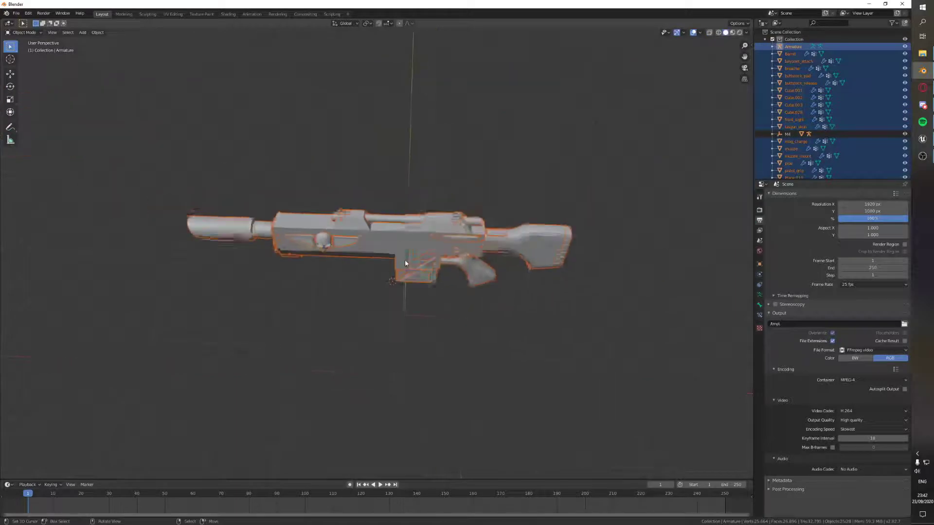
{"action": "scroll", "coordinate": [404, 259], "scroll_direction": "up", "scroll_amount": 7}
{"action": "key", "text": "ctrl+p"}
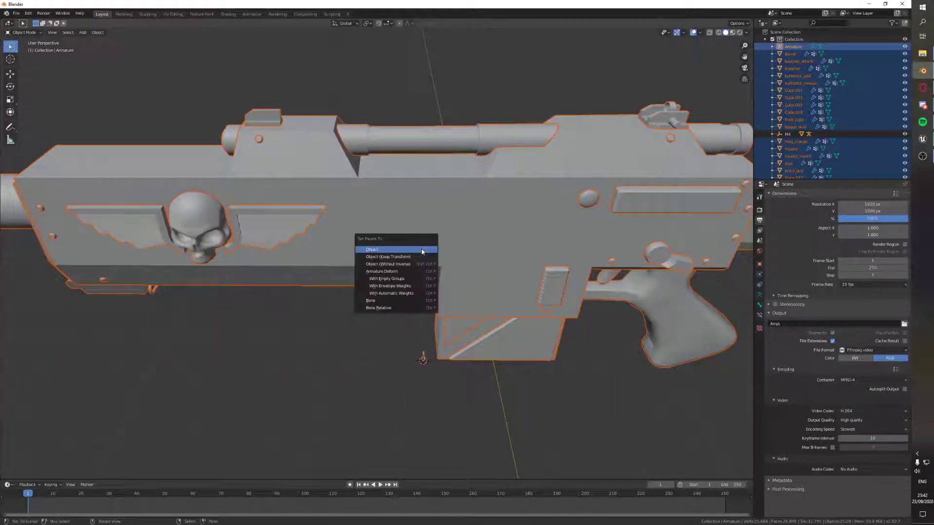
{"action": "left_click", "coordinate": [409, 281]}
{"action": "middle_click_drag", "start_coordinate": [409, 281], "coordinate": [440, 313]}
{"action": "right_click", "coordinate": [411, 285]}
Scale the armature and its parented lasgun down in the front wireframe view.
{"action": "scroll", "coordinate": [439, 313], "scroll_direction": "down", "scroll_amount": 2}
{"action": "scroll", "coordinate": [440, 313], "scroll_direction": "up", "scroll_amount": 1}
{"action": "middle_click_drag", "start_coordinate": [403, 280], "coordinate": [502, 319]}
{"action": "scroll", "coordinate": [566, 321], "scroll_direction": "up", "scroll_amount": 3}
{"action": "scroll", "coordinate": [503, 287], "scroll_direction": "down", "scroll_amount": 1}
{"action": "key", "text": "KP_1"}
{"action": "key", "text": "KP_3"}
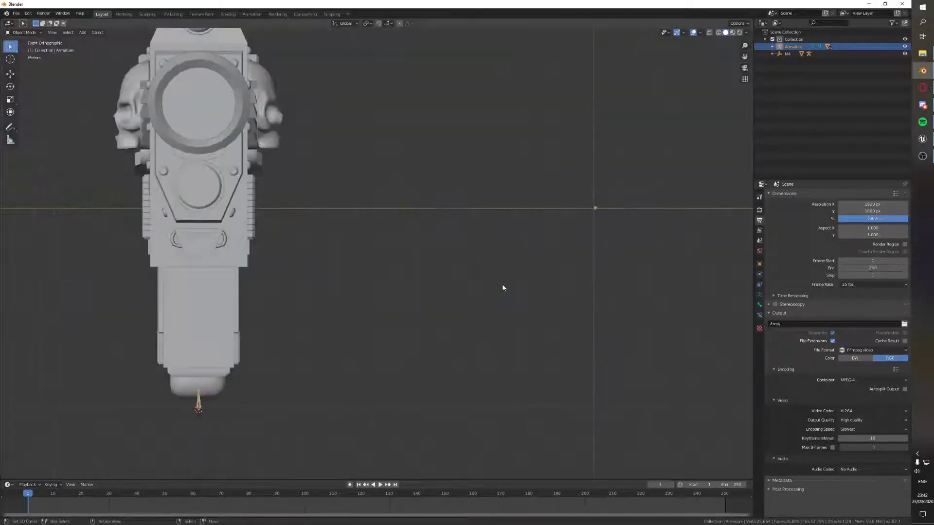
{"action": "key", "text": "KP_1"}
{"action": "key", "text": "alt+z"}
{"action": "middle_click_drag", "start_coordinate": [503, 288], "coordinate": [490, 303], "text": "shift"}
{"action": "key", "text": "s"}
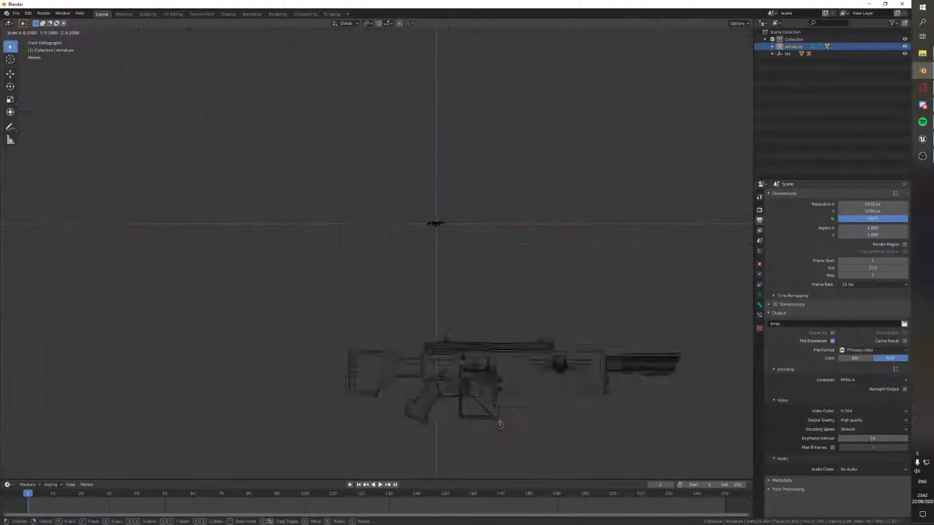
{"action": "left_click", "coordinate": [513, 419]}
Move the lasgun armature next to the M4 at the world origin and scale it closer to the M4's size.
{"action": "key", "text": "g"}
{"action": "left_click", "coordinate": [550, 235]}
{"action": "key", "text": "s"}
{"action": "left_click", "coordinate": [522, 254]}
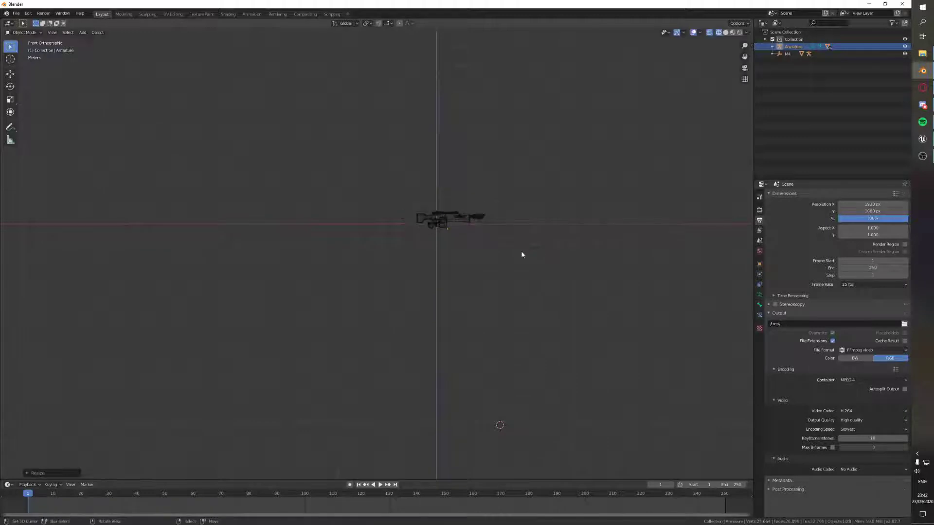
Scale the lasgun armature down to nearly the M4's length and move it over the M4 in the front view.
{"action": "scroll", "coordinate": [521, 254], "scroll_direction": "down", "scroll_amount": 10}
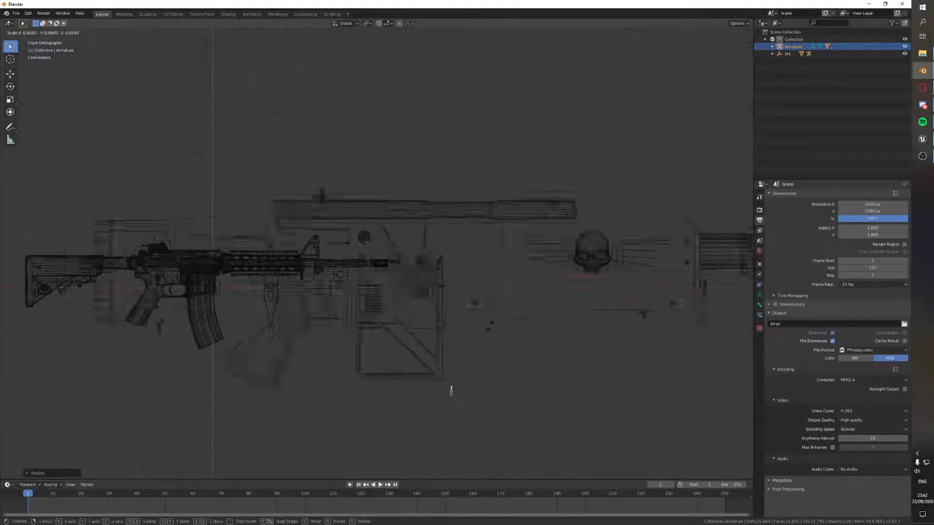
{"action": "scroll", "coordinate": [490, 344], "scroll_direction": "down", "scroll_amount": 1}
{"action": "middle_click_drag", "start_coordinate": [490, 344], "coordinate": [542, 356], "text": "shift"}
{"action": "key", "text": "g"}
{"action": "left_click", "coordinate": [480, 337]}
{"action": "key", "text": "s"}
{"action": "left_click", "coordinate": [501, 344]}
{"action": "key", "text": "g"}
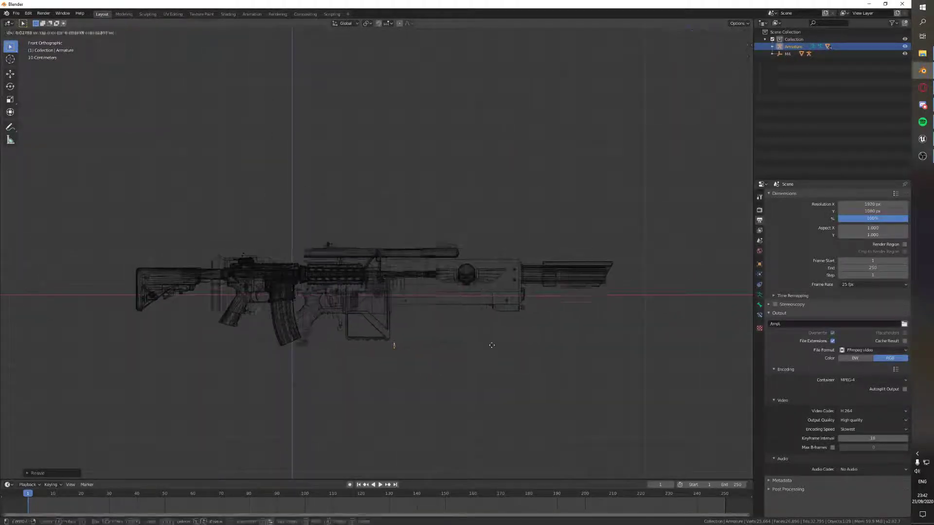
{"action": "left_click", "coordinate": [450, 336]}
Shift the lasgun so its grip and trigger overlap the M4's and adjust its scale in the front view.
{"action": "middle_click_drag", "start_coordinate": [478, 306], "coordinate": [520, 313], "text": "shift"}
{"action": "key", "text": "g"}
{"action": "left_click", "coordinate": [492, 320]}
{"action": "scroll", "coordinate": [486, 320], "scroll_direction": "up", "scroll_amount": 1}
{"action": "middle_click_drag", "start_coordinate": [462, 318], "coordinate": [513, 327], "text": "shift"}
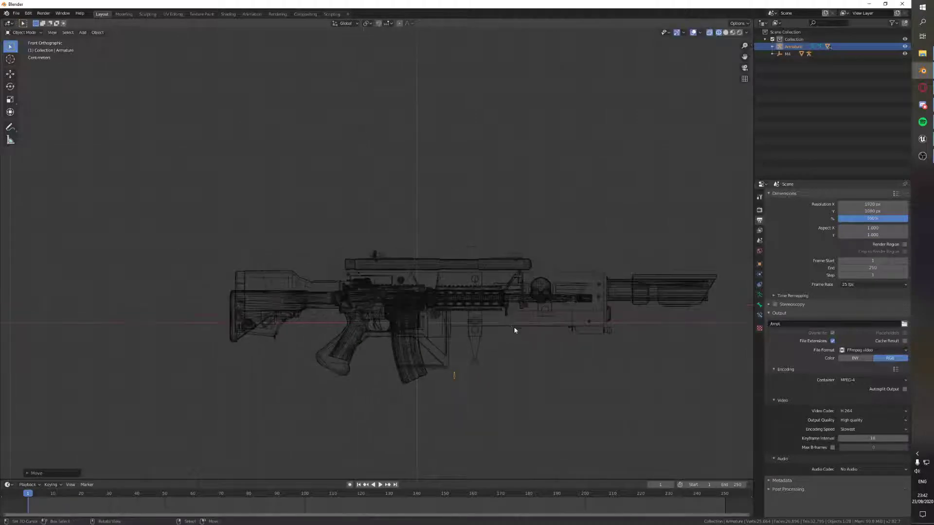
{"action": "scroll", "coordinate": [516, 330], "scroll_direction": "up", "scroll_amount": 1}
{"action": "key", "text": "shift+z"}
{"action": "key", "text": "s"}
{"action": "left_click", "coordinate": [537, 349]}
{"action": "key", "text": "g"}
{"action": "left_click", "coordinate": [531, 343]}
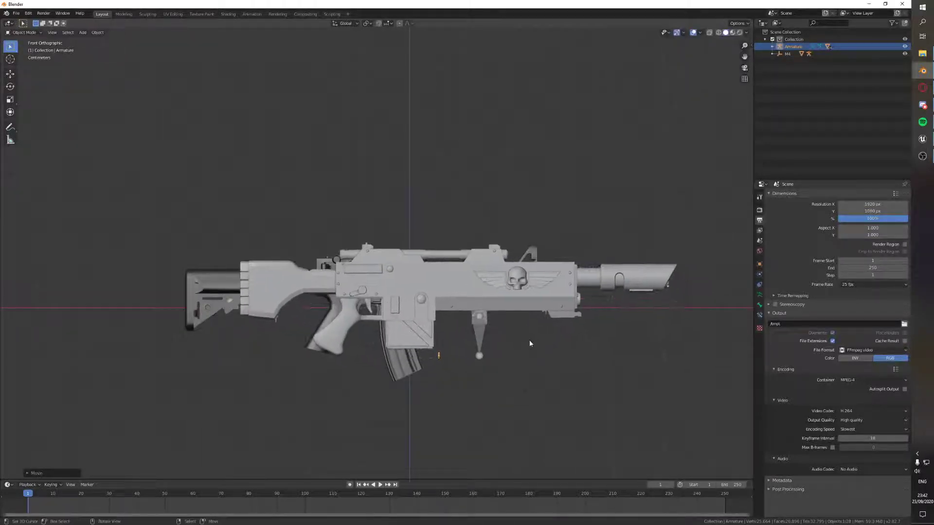
Fine-tune the lasgun's scale and placement over the M4 in the solid front view.
{"action": "key", "text": "s"}
{"action": "left_click", "coordinate": [538, 343]}
{"action": "key", "text": "g"}
{"action": "left_click", "coordinate": [533, 350]}
{"action": "key", "text": "s"}
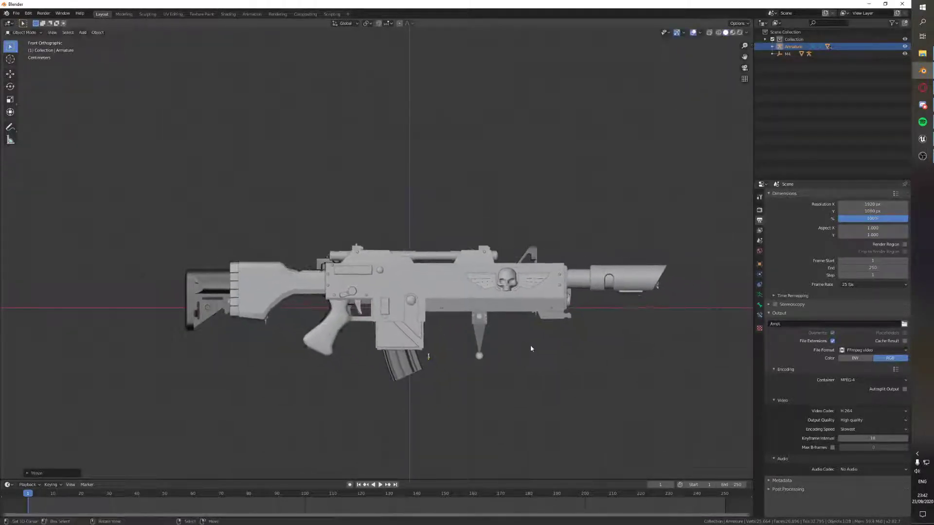
{"action": "left_click", "coordinate": [524, 346]}
{"action": "key", "text": "g"}
{"action": "left_click", "coordinate": [520, 345]}
Rescale the lasgun slightly and nudge it so its grip, trigger and body line up with the M4's in front view.
{"action": "mouse_move", "coordinate": [510, 336]}
{"action": "middle_mouse_down", "text": "shift"}
{"action": "mouse_move", "coordinate": [550, 319]}
{"action": "mouse_move", "coordinate": [471, 275]}
{"action": "mouse_move", "coordinate": [542, 243]}
{"action": "middle_mouse_up", "text": "shift"}
{"action": "scroll", "coordinate": [542, 253], "scroll_direction": "up", "scroll_amount": 2}
{"action": "key", "text": "shift+z"}
{"action": "mouse_move", "coordinate": [546, 282]}
{"action": "middle_mouse_down"}
{"action": "mouse_move", "coordinate": [589, 295]}
{"action": "mouse_move", "coordinate": [586, 323]}
{"action": "mouse_move", "coordinate": [574, 322]}
{"action": "mouse_move", "coordinate": [574, 310]}
{"action": "middle_mouse_up"}
{"action": "key", "text": "shift+z"}
{"action": "scroll", "coordinate": [584, 323], "scroll_direction": "down", "scroll_amount": 4}
{"action": "key", "text": "KP_1"}
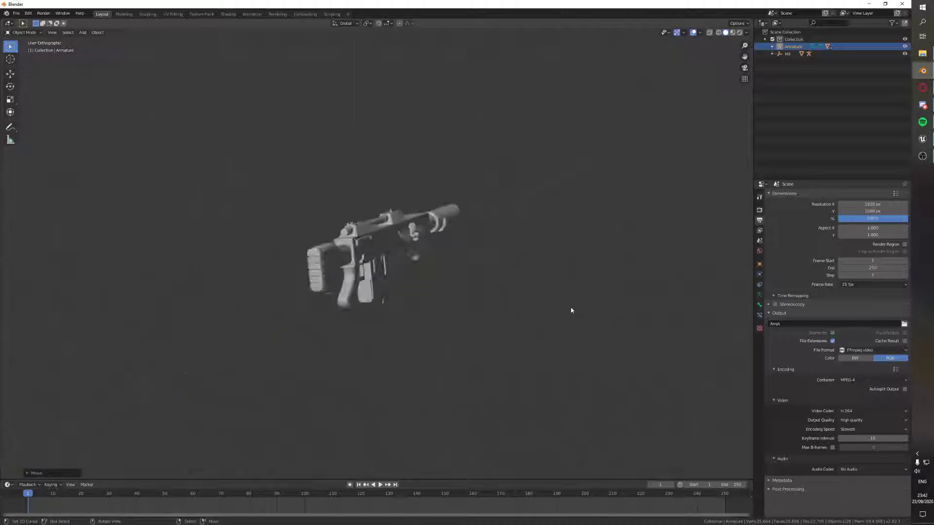
{"action": "middle_click_drag", "start_coordinate": [489, 335], "coordinate": [510, 320], "text": "shift"}
{"action": "scroll", "coordinate": [513, 319], "scroll_direction": "up", "scroll_amount": 2}
{"action": "key", "text": "shift+z"}
{"action": "key", "text": "s"}
{"action": "left_click", "coordinate": [528, 311]}
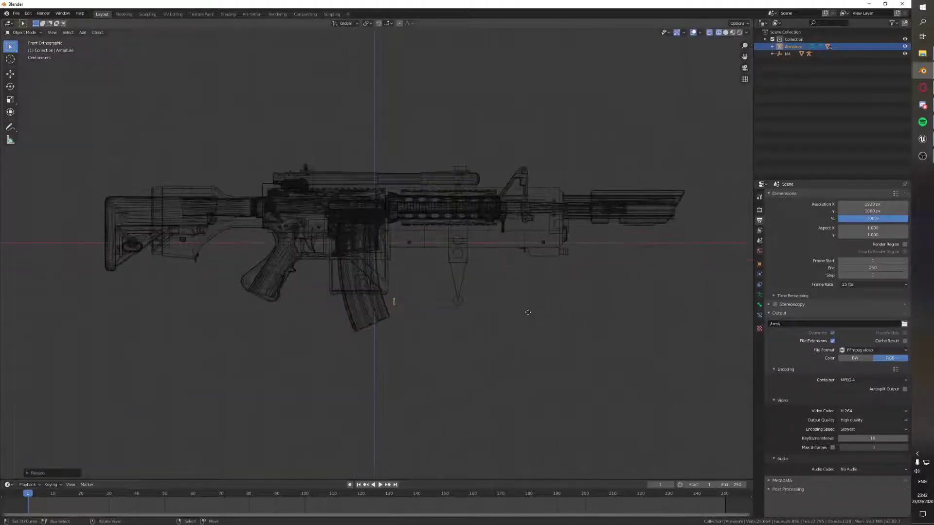
{"action": "key", "text": "g"}
{"action": "left_click", "coordinate": [536, 312]}
{"action": "key", "text": "shift+z"}
{"action": "key", "text": "g"}
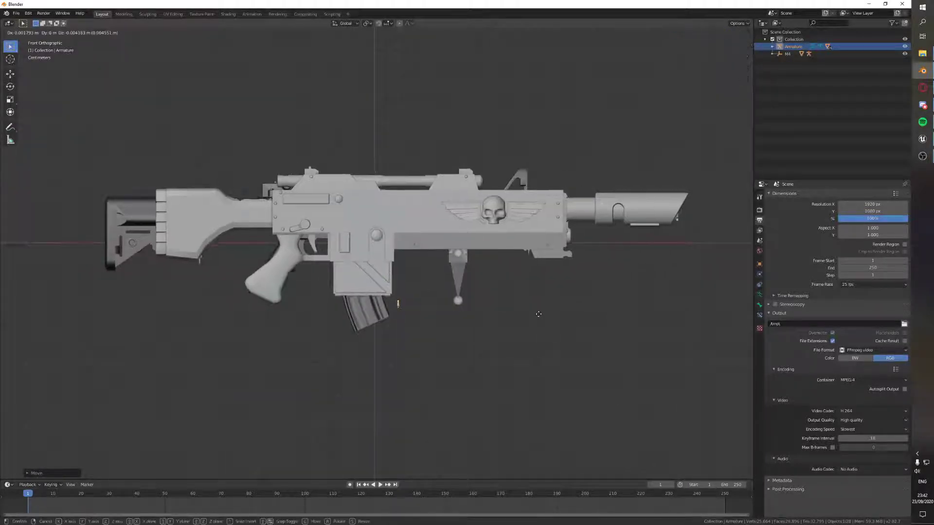
{"action": "left_click", "coordinate": [538, 309]}
Move the lasgun in depth onto the M4's centre line so that the two weapons overlap.
{"action": "scroll", "coordinate": [477, 265], "scroll_direction": "down", "scroll_amount": 7}
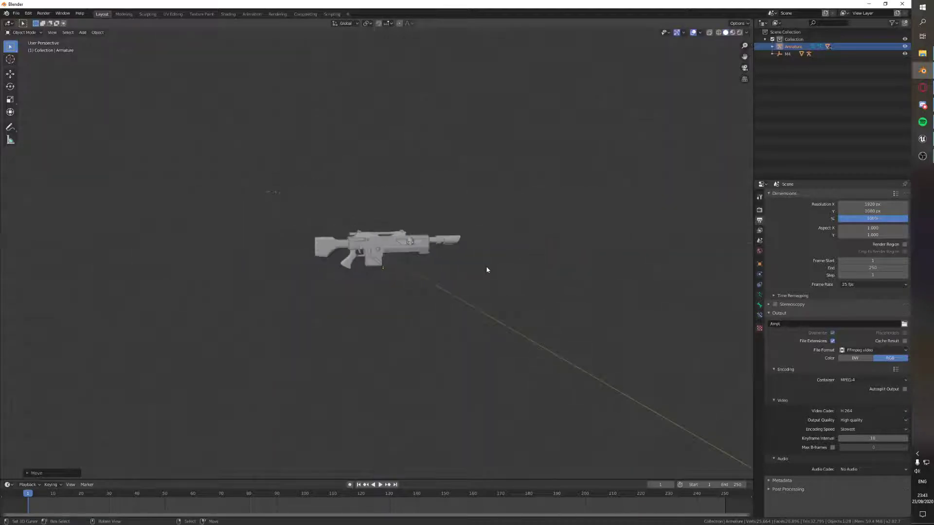
{"action": "middle_click_drag", "start_coordinate": [486, 269], "coordinate": [496, 267]}
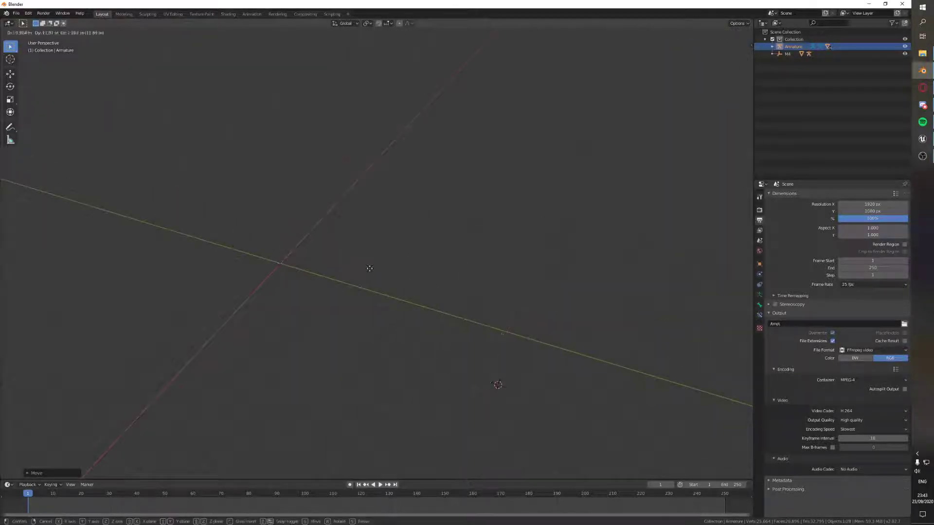
{"action": "left_click", "coordinate": [310, 255]}
{"action": "key", "text": "KP_Decimal"}
{"action": "scroll", "coordinate": [331, 246], "scroll_direction": "down", "scroll_amount": 6}
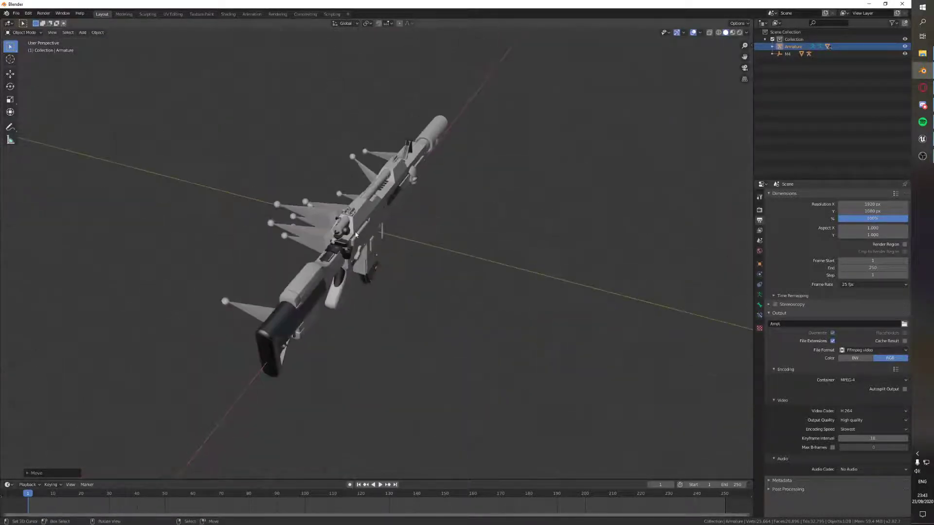
{"action": "mouse_move", "coordinate": [340, 246]}
{"action": "middle_mouse_down"}
{"action": "mouse_move", "coordinate": [538, 294]}
{"action": "mouse_move", "coordinate": [609, 250]}
{"action": "mouse_move", "coordinate": [563, 267]}
{"action": "mouse_move", "coordinate": [426, 282]}
{"action": "mouse_move", "coordinate": [451, 265]}
{"action": "mouse_move", "coordinate": [473, 203]}
{"action": "mouse_move", "coordinate": [487, 206]}
{"action": "mouse_move", "coordinate": [466, 229]}
{"action": "mouse_move", "coordinate": [395, 214]}
{"action": "middle_mouse_up"}
{"action": "key", "text": "g"}
{"action": "left_click", "coordinate": [486, 238]}
{"action": "key", "text": "z"}
{"action": "key", "text": "KP_3"}
{"action": "key", "text": "ctrl+KP_3"}
{"action": "scroll", "coordinate": [466, 216], "scroll_direction": "up", "scroll_amount": 6}
{"action": "scroll", "coordinate": [396, 215], "scroll_direction": "down", "scroll_amount": 6}
{"action": "key", "text": "shift+z"}
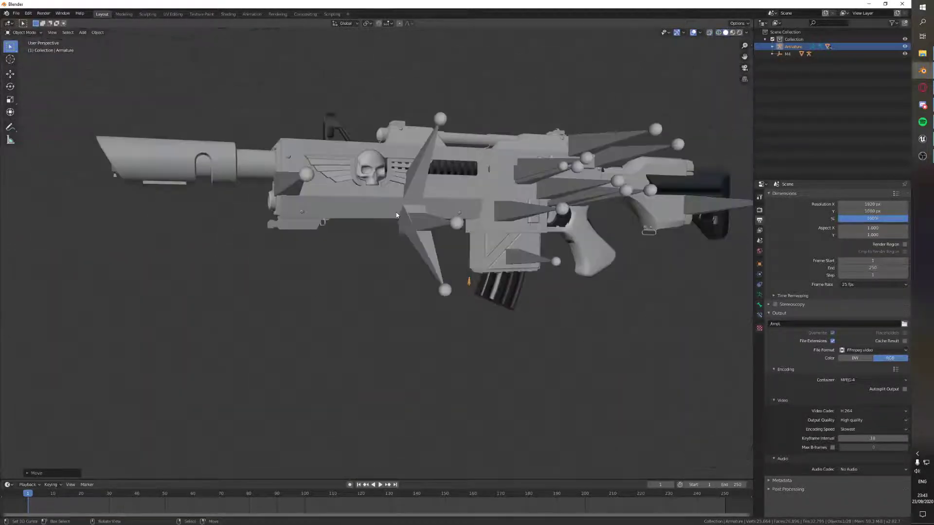
Align the lasgun's trigger and grip with the M4's up close, refining its position in the front and perspective views.
{"action": "key", "text": "alt+z"}
{"action": "key", "text": "KP_1"}
{"action": "scroll", "coordinate": [538, 220], "scroll_direction": "up", "scroll_amount": 6}
{"action": "key", "text": "g"}
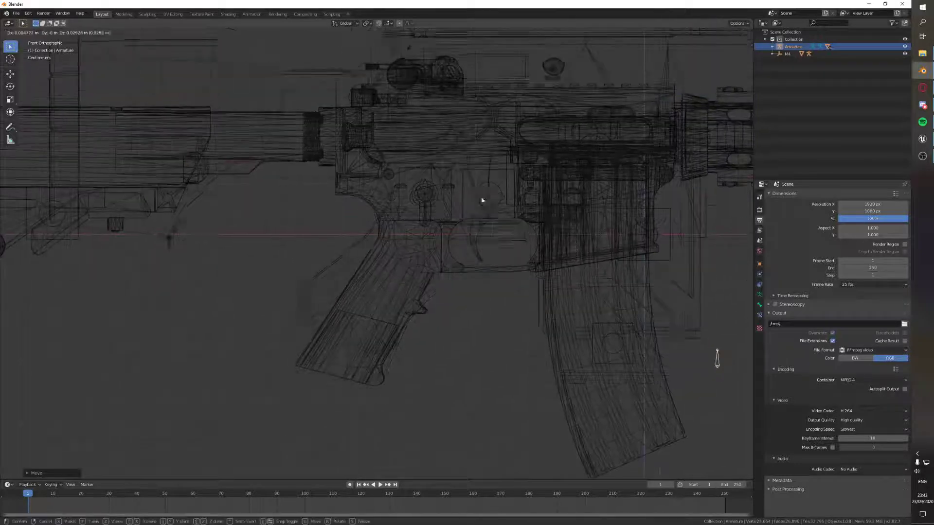
{"action": "left_click", "coordinate": [482, 200]}
{"action": "key", "text": "shift+z"}
{"action": "scroll", "coordinate": [487, 204], "scroll_direction": "down", "scroll_amount": 6}
{"action": "middle_click_drag", "start_coordinate": [502, 217], "coordinate": [596, 312]}
{"action": "key", "text": "g"}
{"action": "left_click", "coordinate": [519, 292]}
{"action": "key", "text": "g"}
{"action": "mouse_move", "coordinate": [519, 292]}
{"action": "middle_mouse_down"}
{"action": "mouse_move", "coordinate": [539, 272]}
{"action": "mouse_move", "coordinate": [470, 243]}
{"action": "middle_mouse_up"}
{"action": "left_click", "coordinate": [535, 292]}
{"action": "key", "text": "shift+z"}
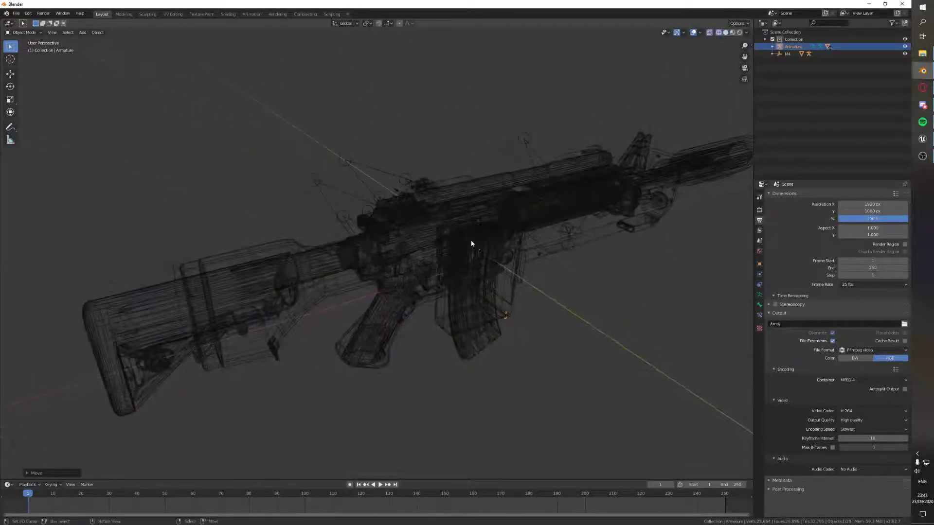
Select the M4's WeaponRoot armature and snap the 3D cursor to it.
{"action": "left_click", "coordinate": [386, 173]}
{"action": "mouse_move", "coordinate": [386, 173]}
{"action": "middle_mouse_down"}
{"action": "mouse_move", "coordinate": [608, 269]}
{"action": "mouse_move", "coordinate": [538, 265]}
{"action": "mouse_move", "coordinate": [466, 276]}
{"action": "middle_mouse_up"}
{"action": "key", "text": "alt+z"}
{"action": "key", "text": "shift+s"}
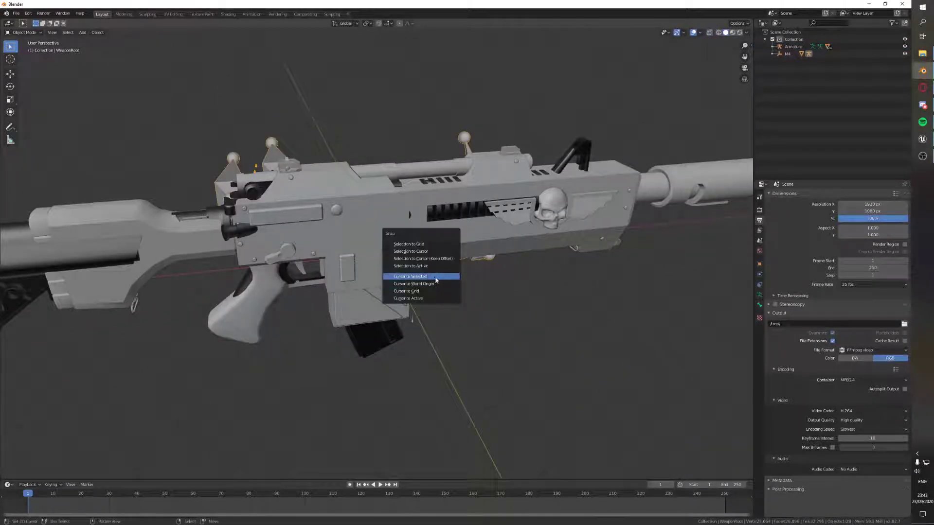
{"action": "left_click", "coordinate": [436, 278]}
{"action": "scroll", "coordinate": [413, 277], "scroll_direction": "up", "scroll_amount": 4}
{"action": "scroll", "coordinate": [389, 275], "scroll_direction": "down", "scroll_amount": 6}
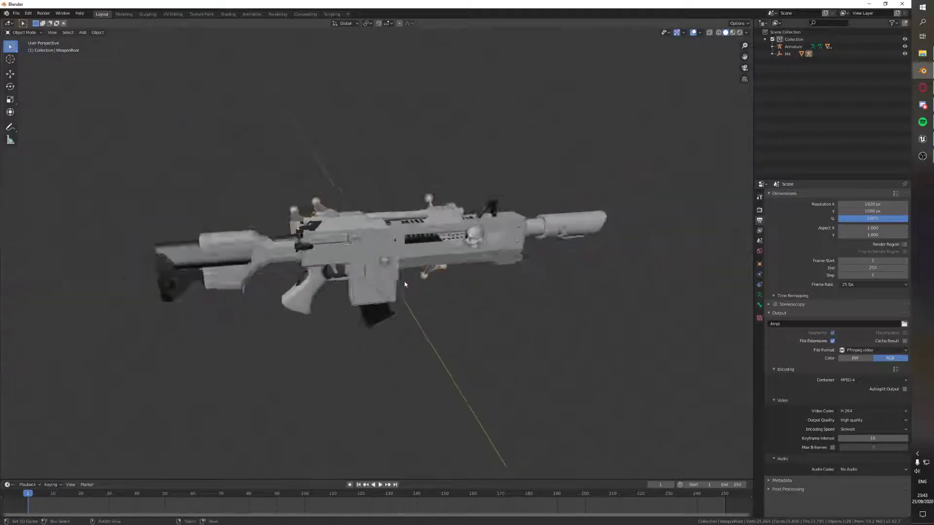
{"action": "middle_click_drag", "start_coordinate": [404, 281], "coordinate": [427, 281]}
{"action": "scroll", "coordinate": [474, 298], "scroll_direction": "up", "scroll_amount": 3}
{"action": "key", "text": "shift+s"}
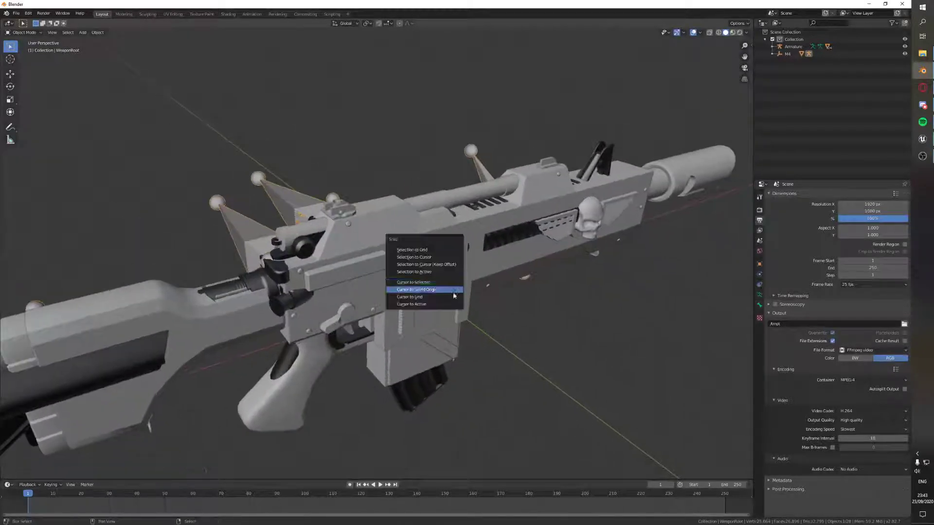
{"action": "left_click", "coordinate": [433, 284]}
Move the M4's armature 1 m along the global Y axis, away from the lasgun.
{"action": "middle_click_drag", "start_coordinate": [371, 239], "coordinate": [549, 284]}
{"action": "scroll", "coordinate": [410, 256], "scroll_direction": "down", "scroll_amount": 7}
{"action": "key", "text": "g"}
{"action": "right_click", "coordinate": [533, 292]}
{"action": "key", "text": "g"}
{"action": "key", "text": "y"}
{"action": "key", "text": "1"}
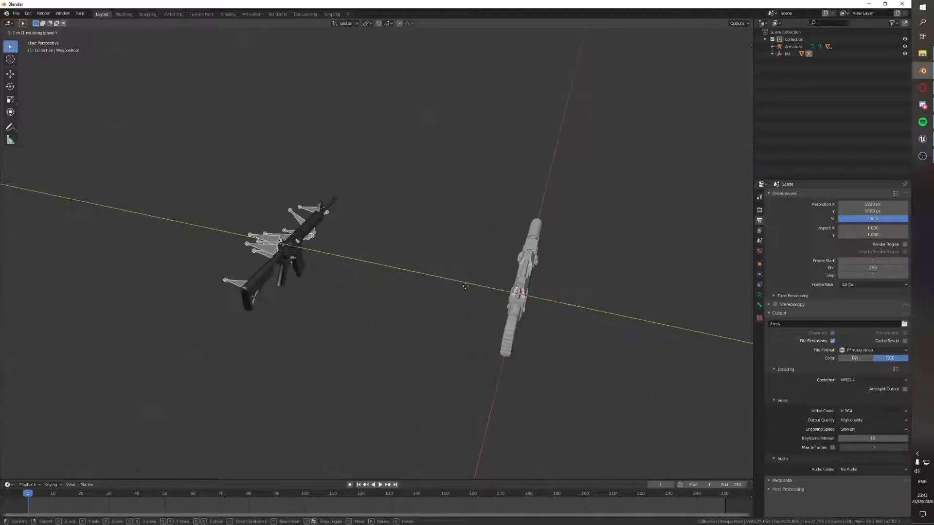
{"action": "middle_click_drag", "start_coordinate": [556, 286], "coordinate": [440, 252]}
Select the lasgun's armature and set its origin to the 3D cursor.
{"action": "right_click", "coordinate": [420, 310]}
{"action": "scroll", "coordinate": [446, 293], "scroll_direction": "up", "scroll_amount": 7}
{"action": "scroll", "coordinate": [446, 294], "scroll_direction": "down", "scroll_amount": 6}
{"action": "scroll", "coordinate": [401, 242], "scroll_direction": "up", "scroll_amount": 4}
{"action": "key", "text": "shift+z"}
{"action": "scroll", "coordinate": [402, 185], "scroll_direction": "down", "scroll_amount": 1}
{"action": "middle_click_drag", "start_coordinate": [402, 184], "coordinate": [412, 257]}
{"action": "scroll", "coordinate": [440, 265], "scroll_direction": "down", "scroll_amount": 2}
{"action": "scroll", "coordinate": [445, 243], "scroll_direction": "up", "scroll_amount": 3}
{"action": "scroll", "coordinate": [439, 256], "scroll_direction": "down", "scroll_amount": 4}
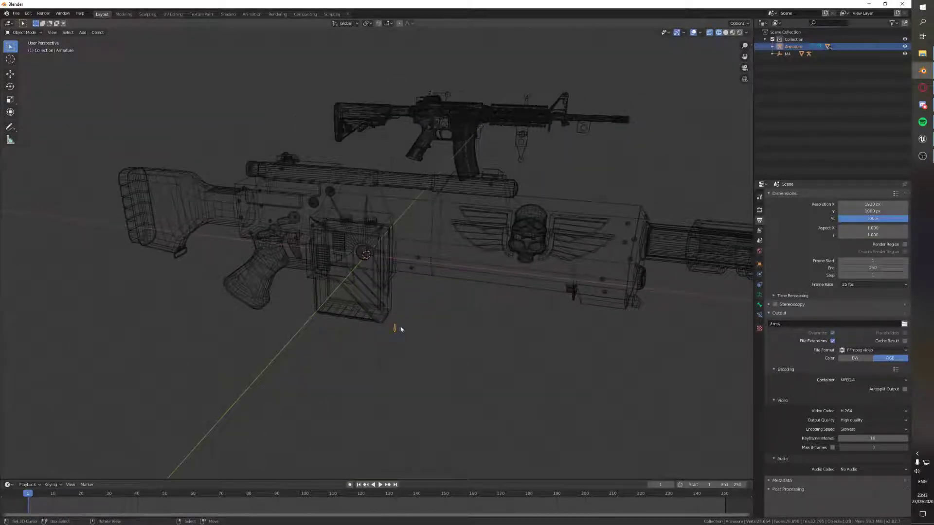
{"action": "left_click", "coordinate": [98, 33]}
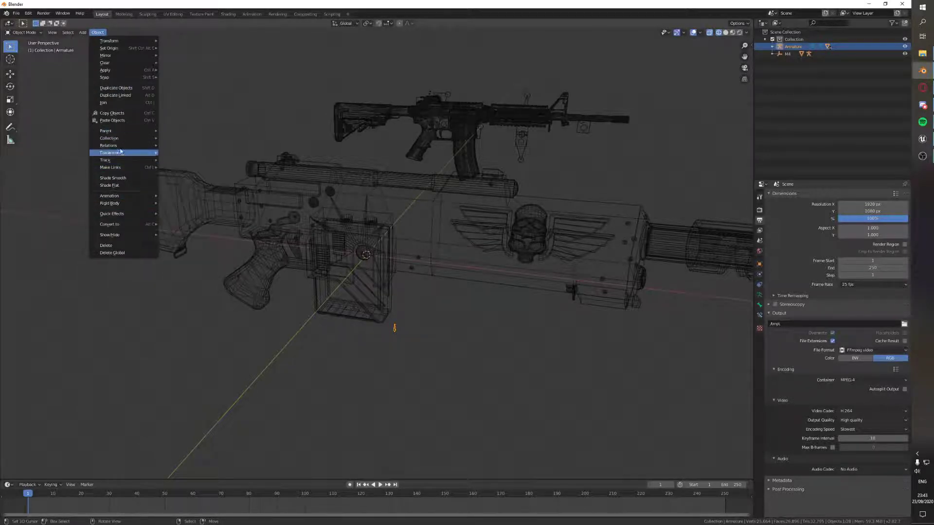
{"action": "left_click", "coordinate": [97, 32]}
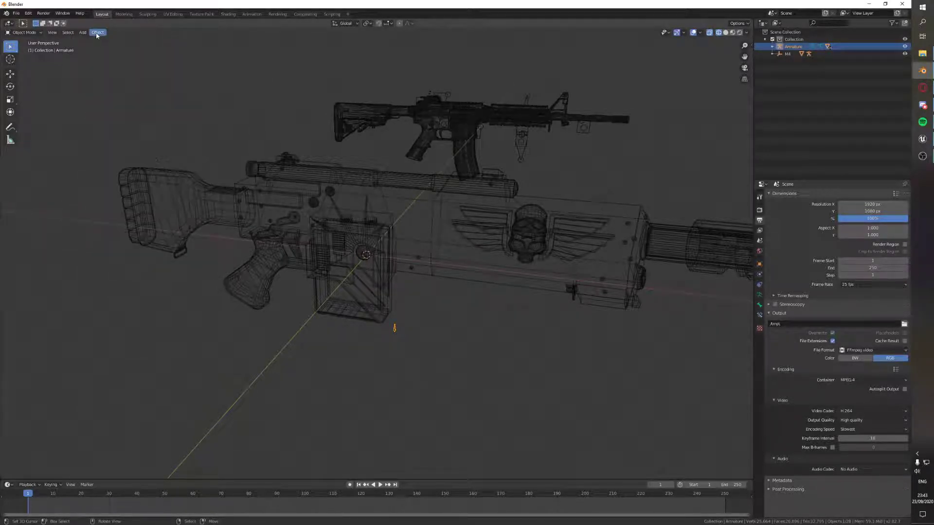
{"action": "left_click", "coordinate": [97, 33]}
{"action": "mouse_move", "coordinate": [117, 49]}
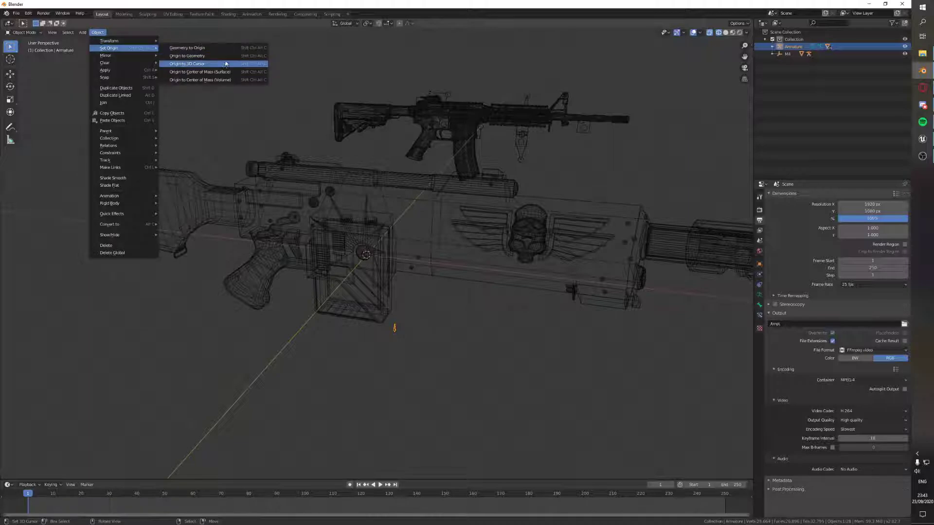
{"action": "left_click", "coordinate": [225, 64]}
Clear the M4 armature's location to bring it back over the lasgun at the world origin.
{"action": "middle_click_drag", "start_coordinate": [350, 126], "coordinate": [426, 150]}
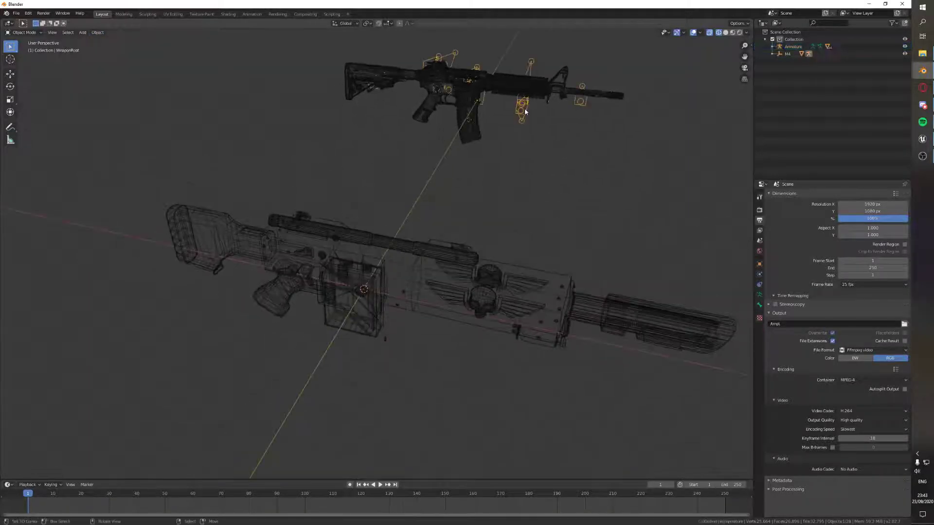
{"action": "key", "text": "alt+g"}
{"action": "mouse_move", "coordinate": [440, 296]}
{"action": "middle_mouse_down"}
{"action": "mouse_move", "coordinate": [425, 261]}
{"action": "mouse_move", "coordinate": [391, 260]}
{"action": "middle_mouse_up"}
{"action": "scroll", "coordinate": [425, 262], "scroll_direction": "up", "scroll_amount": 5}
{"action": "key", "text": "r"}
{"action": "right_click", "coordinate": [487, 340]}
{"action": "scroll", "coordinate": [433, 327], "scroll_direction": "down", "scroll_amount": 5}
{"action": "right_click", "coordinate": [412, 307]}
{"action": "key", "text": "r"}
{"action": "right_click", "coordinate": [421, 293]}
{"action": "right_click", "coordinate": [379, 258]}
{"action": "key", "text": "shift+z"}
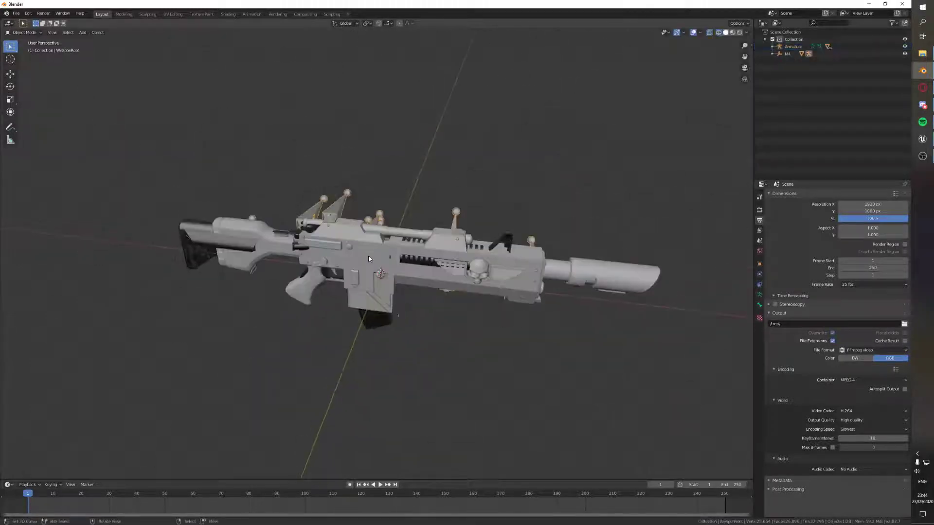
Move the M4's armature along the Y axis until it stands clear behind the lasgun.
{"action": "key", "text": "g"}
{"action": "key", "text": "y"}
{"action": "left_click", "coordinate": [457, 83]}
{"action": "middle_click_drag", "start_coordinate": [396, 335], "coordinate": [394, 322]}
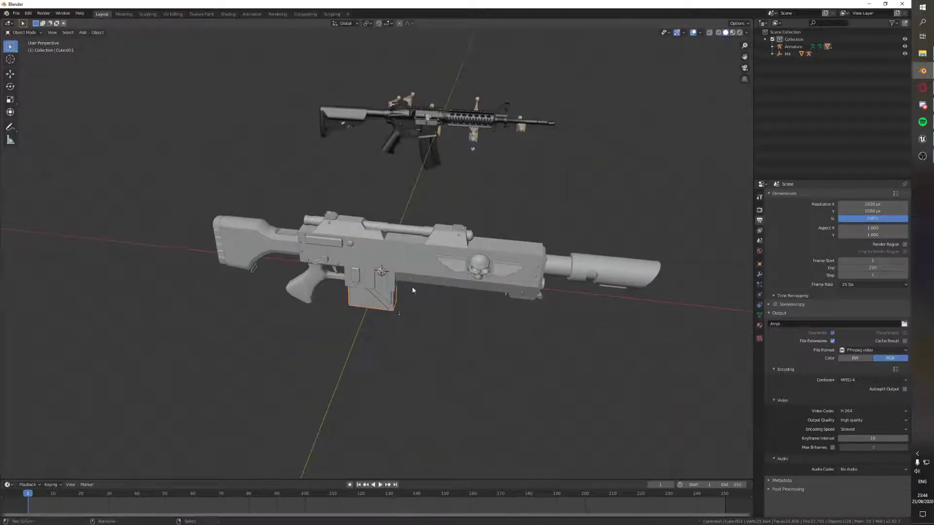
Edit the lasgun's armature and snap its bone to the 3D cursor at the world origin.
{"action": "scroll", "coordinate": [402, 315], "scroll_direction": "up", "scroll_amount": 4}
{"action": "key", "text": "Tab"}
{"action": "key", "text": "shift+z"}
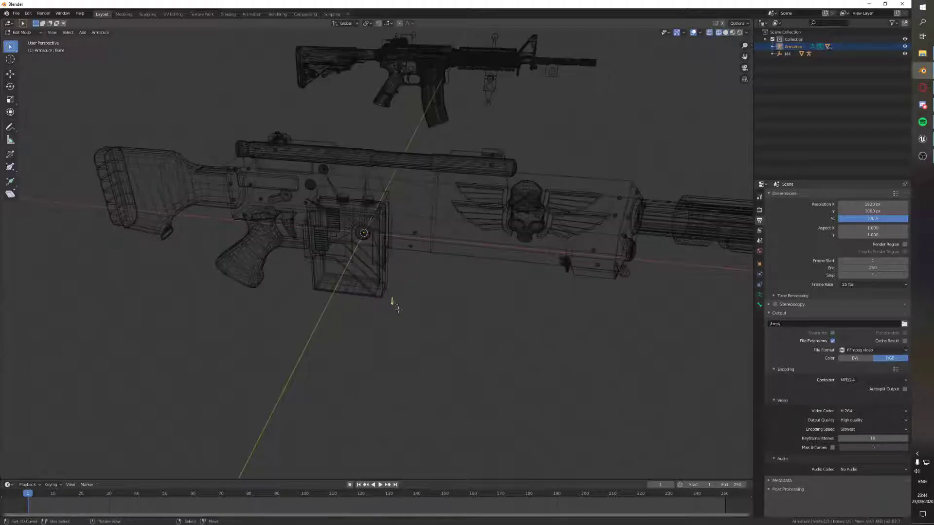
{"action": "key", "text": "shift+s"}
{"action": "left_click", "coordinate": [365, 250]}
{"action": "scroll", "coordinate": [366, 249], "scroll_direction": "up", "scroll_amount": 2}
{"action": "middle_click_drag", "start_coordinate": [366, 249], "coordinate": [326, 207]}
{"action": "right_click", "coordinate": [381, 219]}
{"action": "right_click", "coordinate": [394, 193]}
{"action": "key", "text": "shift+s"}
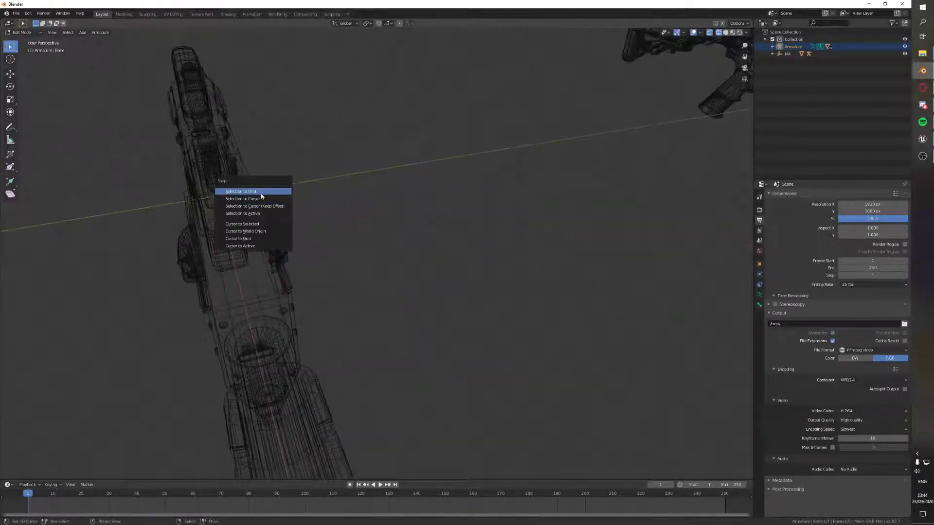
{"action": "left_click", "coordinate": [263, 200]}
Pull the bone's tip out along the Y axis to lengthen it and return to Object Mode.
{"action": "middle_click_drag", "start_coordinate": [264, 202], "coordinate": [272, 223]}
{"action": "key", "text": "g"}
{"action": "key", "text": "y"}
{"action": "left_click", "coordinate": [516, 187]}
{"action": "middle_click_drag", "start_coordinate": [517, 186], "coordinate": [377, 308]}
{"action": "key", "text": "ctrl+Tab"}
{"action": "key", "text": "ctrl+Tab"}
{"action": "key", "text": "shift+z"}
Select the lasgun's separate magazine mesh and view it in solid shading.
{"action": "key", "text": "c"}
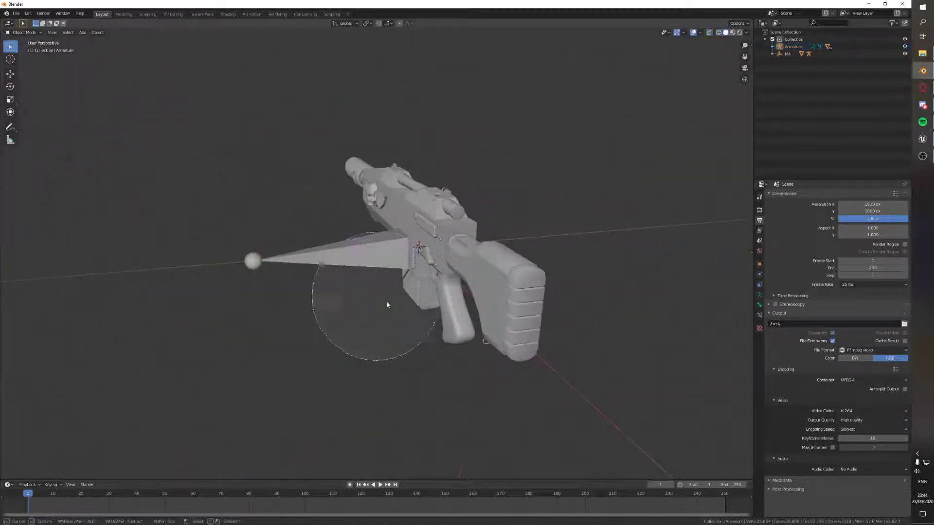
{"action": "right_click", "coordinate": [403, 298]}
{"action": "key", "text": "a"}
{"action": "scroll", "coordinate": [431, 285], "scroll_direction": "down", "scroll_amount": 2}
{"action": "right_click", "coordinate": [375, 258]}
{"action": "middle_click_drag", "start_coordinate": [375, 258], "coordinate": [413, 277]}
{"action": "scroll", "coordinate": [414, 277], "scroll_direction": "up", "scroll_amount": 4}
{"action": "key", "text": "shift+z"}
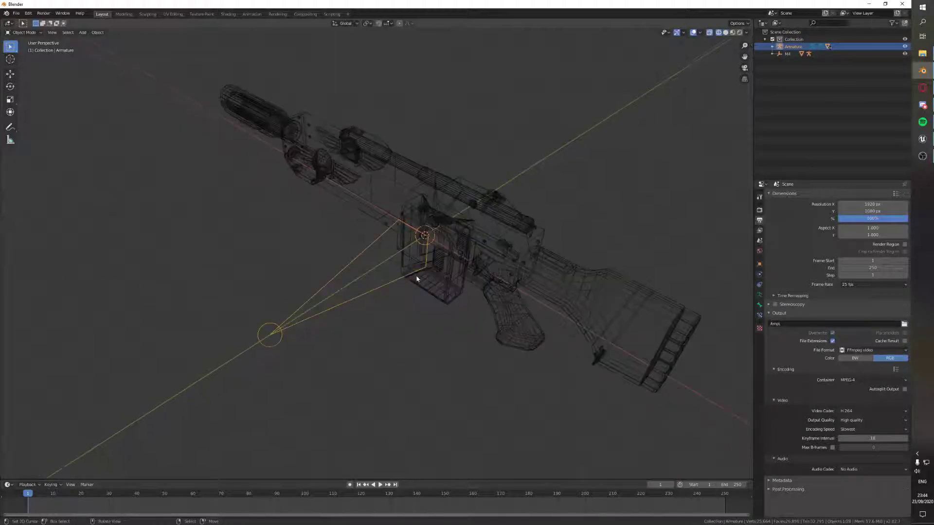
{"action": "right_click", "coordinate": [448, 290], "text": "shift"}
{"action": "key", "text": "shift+z"}
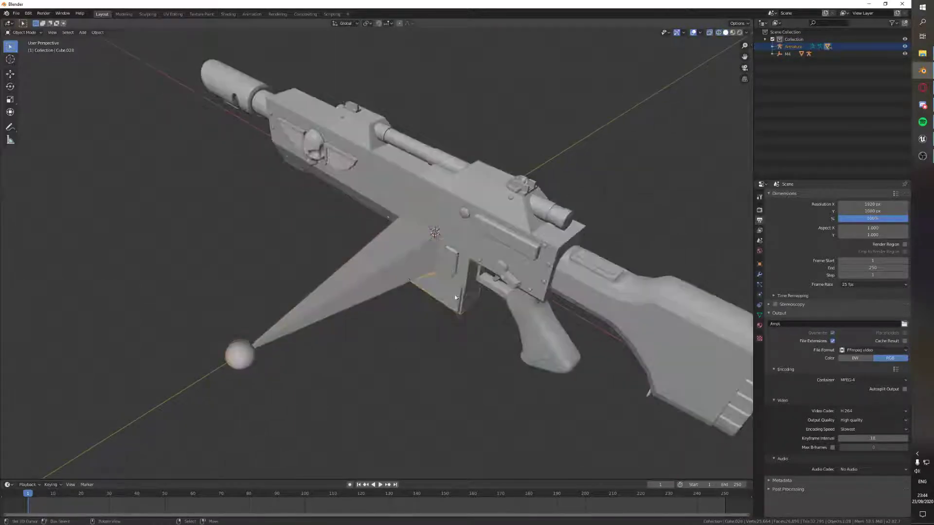
{"action": "middle_click_drag", "start_coordinate": [455, 298], "coordinate": [467, 306]}
{"action": "scroll", "coordinate": [402, 255], "scroll_direction": "down", "scroll_amount": 2}
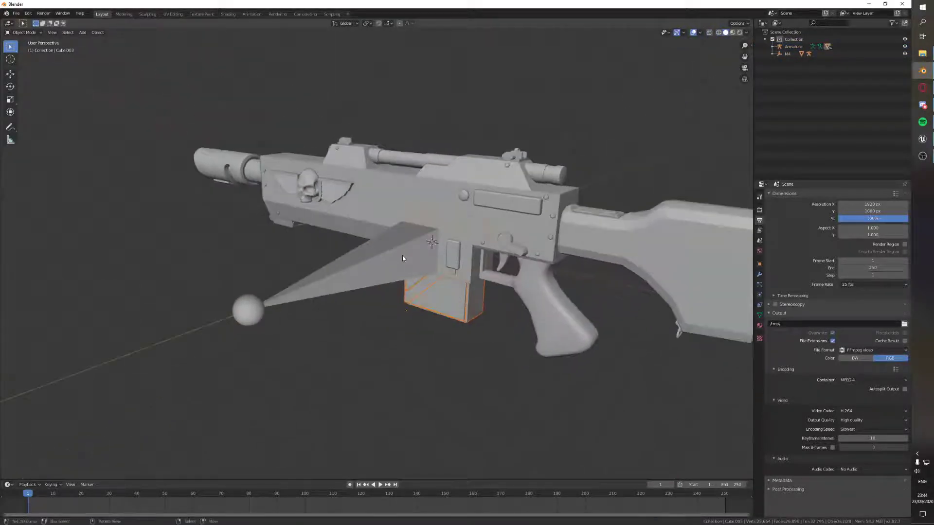
Edit the lasgun's armature, duplicate its bone and move the copy down along the Z axis toward the magazine.
{"action": "right_click", "coordinate": [401, 256]}
{"action": "middle_click_drag", "start_coordinate": [402, 255], "coordinate": [400, 234]}
{"action": "scroll", "coordinate": [372, 252], "scroll_direction": "up", "scroll_amount": 3}
{"action": "middle_click_drag", "start_coordinate": [583, 195], "coordinate": [440, 253], "text": "shift"}
{"action": "mouse_move", "coordinate": [503, 243]}
{"action": "middle_mouse_down", "text": "shift"}
{"action": "mouse_move", "coordinate": [407, 274]}
{"action": "mouse_move", "coordinate": [439, 229]}
{"action": "mouse_move", "coordinate": [381, 212]}
{"action": "middle_mouse_up", "text": "shift"}
{"action": "scroll", "coordinate": [407, 273], "scroll_direction": "up", "scroll_amount": 4}
{"action": "key", "text": "shift+z"}
{"action": "scroll", "coordinate": [439, 229], "scroll_direction": "down", "scroll_amount": 3}
{"action": "key", "text": "Tab"}
{"action": "key", "text": "a"}
{"action": "key", "text": "g"}
{"action": "right_click", "coordinate": [412, 232]}
{"action": "key", "text": "g"}
{"action": "key", "text": "z"}
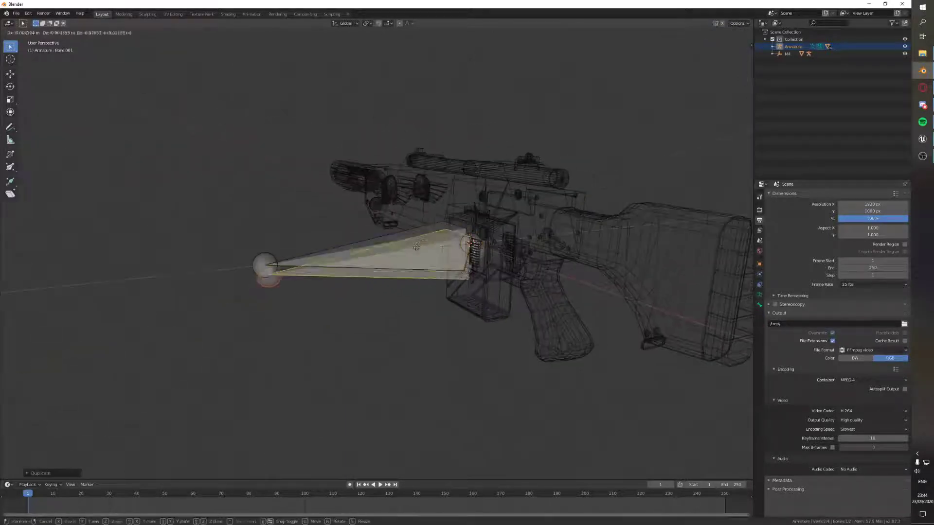
{"action": "left_click", "coordinate": [399, 247]}
{"action": "left_click", "coordinate": [415, 244]}
Duplicate the lower bone, slide the copy along the X axis toward the grip and return to Object Mode.
{"action": "middle_click_drag", "start_coordinate": [415, 245], "coordinate": [458, 268]}
{"action": "key", "text": "shift+d"}
{"action": "right_click", "coordinate": [459, 272]}
{"action": "key", "text": "g"}
{"action": "key", "text": "x"}
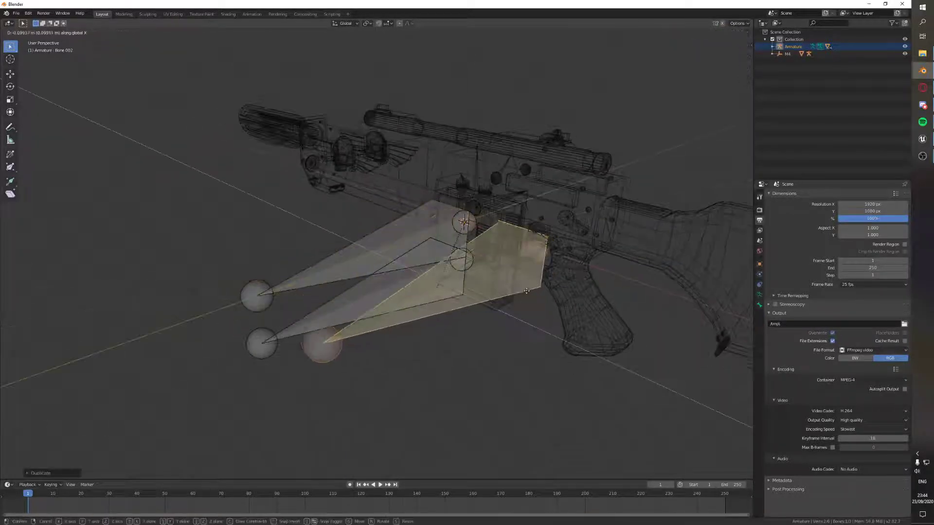
{"action": "left_click", "coordinate": [603, 307]}
{"action": "middle_click_drag", "start_coordinate": [603, 307], "coordinate": [454, 266]}
{"action": "key", "text": "s"}
{"action": "right_click", "coordinate": [575, 282]}
{"action": "key", "text": "r"}
{"action": "right_click", "coordinate": [513, 292]}
{"action": "key", "text": "ctrl+Tab"}
{"action": "scroll", "coordinate": [492, 269], "scroll_direction": "down", "scroll_amount": 6}
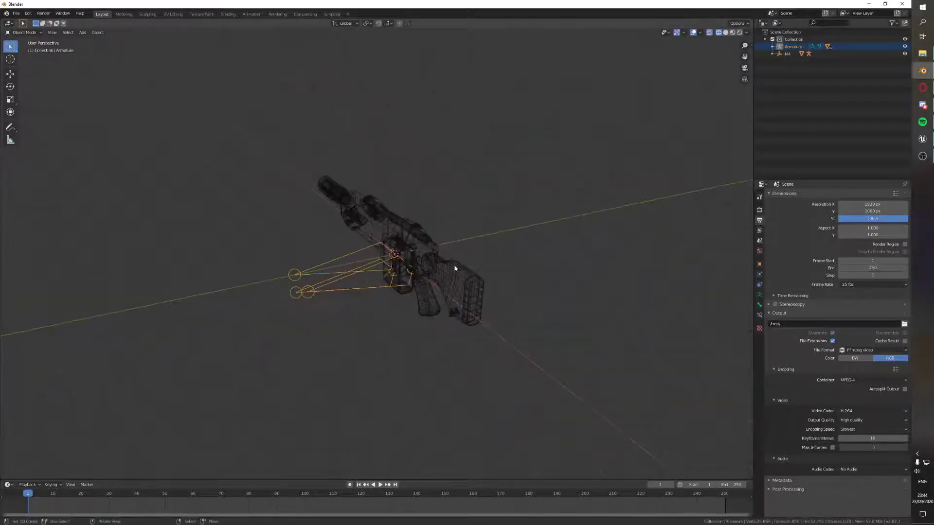
Delete every object in the scene.
{"action": "key", "text": "a"}
{"action": "key", "text": "Delete"}
{"action": "left_click", "coordinate": [16, 13]}
{"action": "mouse_move", "coordinate": [52, 114]}
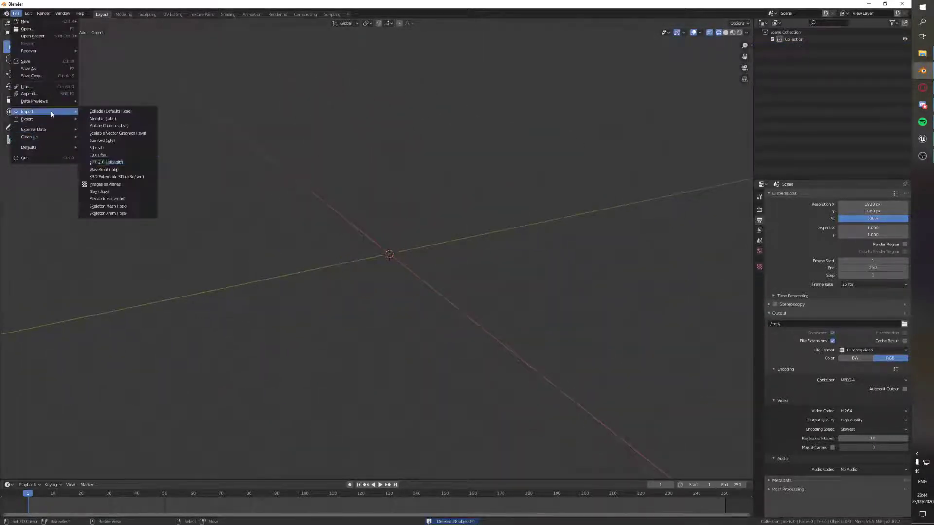
{"action": "left_click", "coordinate": [129, 156]}
{"action": "double_click", "coordinate": [411, 88]}
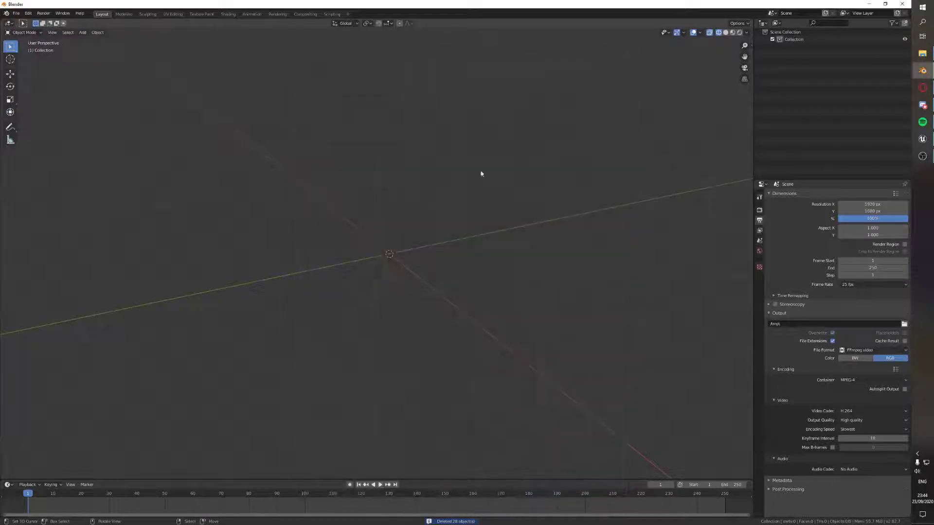
{"action": "key", "text": "Delete"}
Import the rigged lasgun FBX into the empty scene.
{"action": "left_click", "coordinate": [16, 13]}
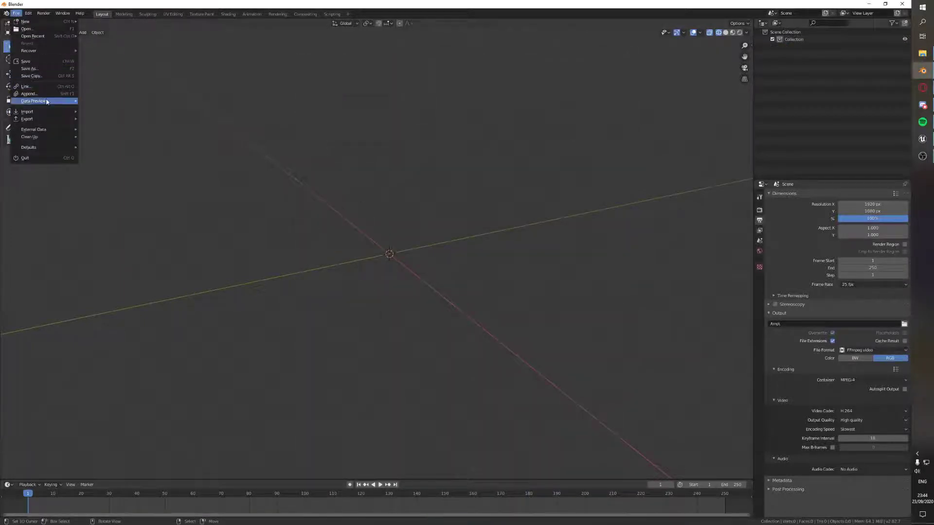
{"action": "mouse_move", "coordinate": [45, 116]}
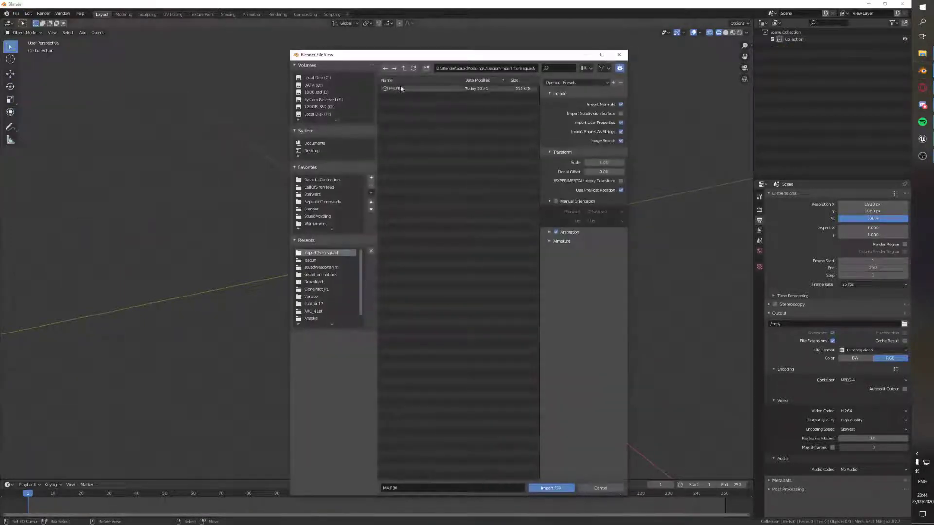
{"action": "double_click", "coordinate": [398, 103]}
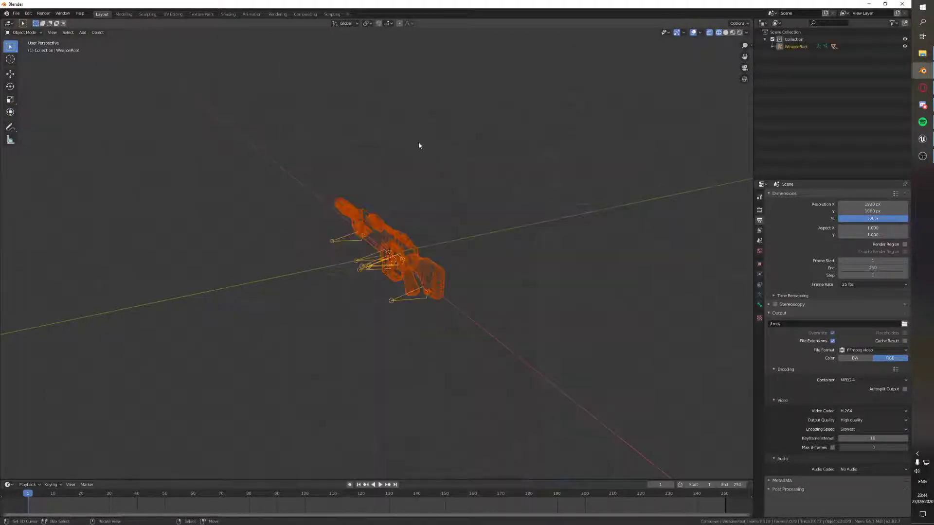
In Pose Mode, move the magazine's bone down until the magazine hangs clear below the gun.
{"action": "scroll", "coordinate": [438, 185], "scroll_direction": "up", "scroll_amount": 5}
{"action": "key", "text": "ctrl+Tab"}
{"action": "mouse_move", "coordinate": [394, 272]}
{"action": "middle_mouse_down"}
{"action": "mouse_move", "coordinate": [396, 232]}
{"action": "mouse_move", "coordinate": [375, 261]}
{"action": "mouse_move", "coordinate": [384, 229]}
{"action": "middle_mouse_up"}
{"action": "key", "text": "shift+z"}
{"action": "left_click", "coordinate": [369, 255]}
{"action": "left_click", "coordinate": [382, 279]}
{"action": "middle_click_drag", "start_coordinate": [382, 278], "coordinate": [414, 257]}
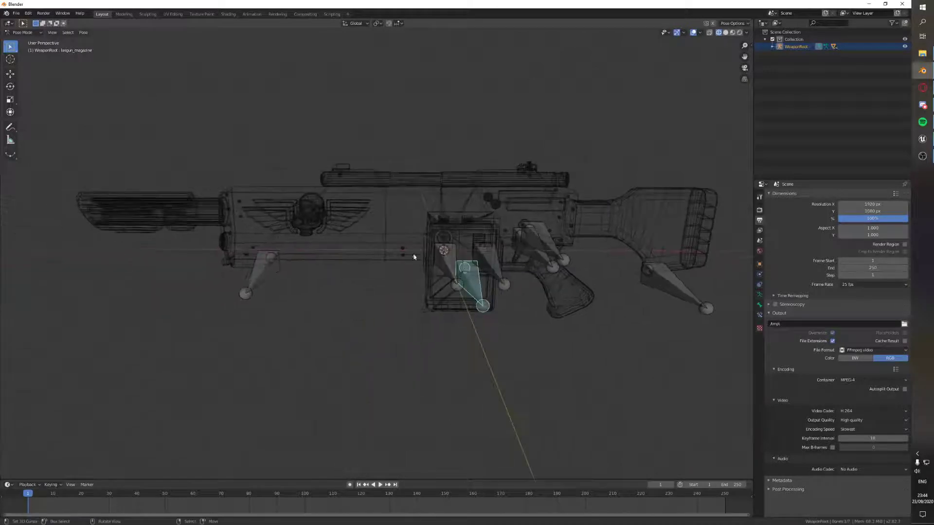
{"action": "right_click", "coordinate": [472, 286]}
{"action": "key", "text": "g"}
{"action": "middle_click_drag", "start_coordinate": [471, 286], "coordinate": [399, 257]}
{"action": "left_click", "coordinate": [340, 404]}
Pull the magazine catch, trigger and fire selector bones away below the lasgun's body.
{"action": "right_click", "coordinate": [407, 209]}
{"action": "key", "text": "g"}
{"action": "left_click", "coordinate": [377, 335]}
{"action": "key", "text": "shift+z"}
{"action": "right_click", "coordinate": [465, 206]}
{"action": "middle_click_drag", "start_coordinate": [469, 254], "coordinate": [527, 284]}
{"action": "key", "text": "g"}
{"action": "left_click", "coordinate": [441, 337]}
{"action": "right_click", "coordinate": [470, 183]}
{"action": "key", "text": "shift+z"}
{"action": "key", "text": "g"}
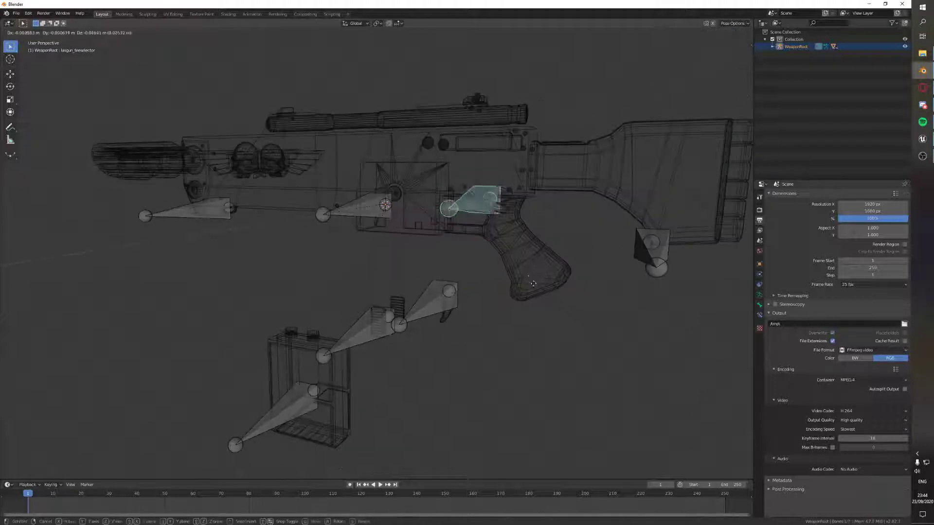
{"action": "left_click", "coordinate": [541, 346]}
Move the rear and front strap link bones away from the lasgun.
{"action": "middle_click_drag", "start_coordinate": [503, 239], "coordinate": [458, 227]}
{"action": "right_click", "coordinate": [514, 237]}
{"action": "key", "text": "g"}
{"action": "left_click", "coordinate": [499, 319]}
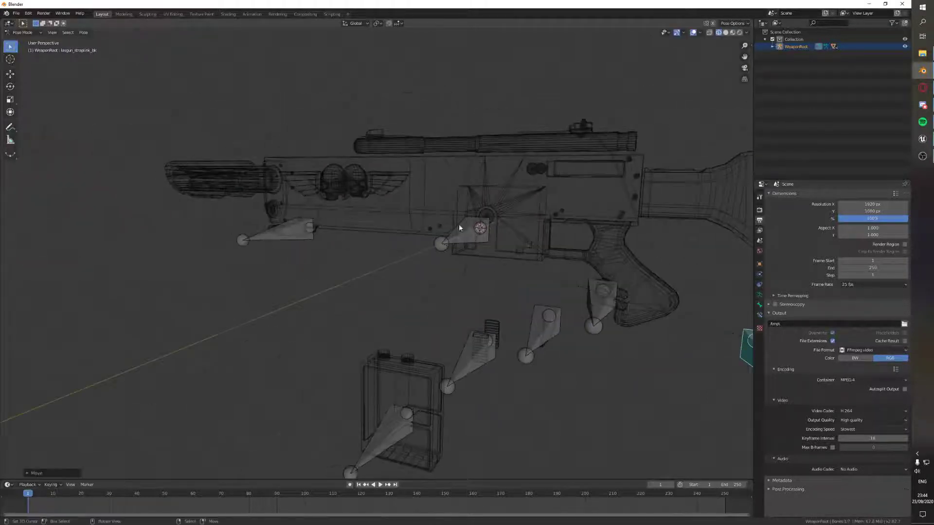
{"action": "key", "text": "g"}
{"action": "left_click", "coordinate": [316, 290]}
Try rotating the front strap link's bone with the viewport overlays temporarily hidden.
{"action": "key", "text": "shift+z"}
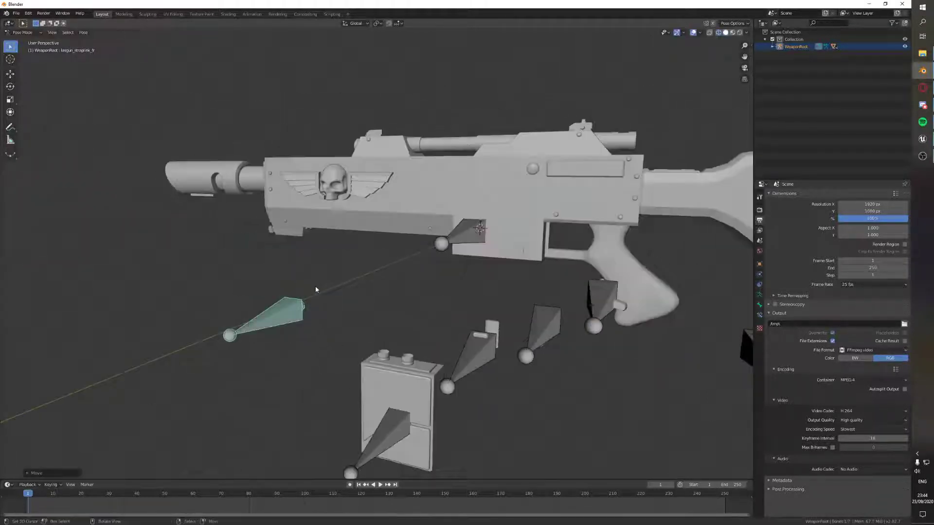
{"action": "key", "text": "shift+z"}
{"action": "key", "text": "KP_Decimal"}
{"action": "middle_click_drag", "start_coordinate": [511, 393], "coordinate": [574, 289]}
{"action": "key", "text": "KP_Decimal"}
{"action": "key", "text": "shift+z"}
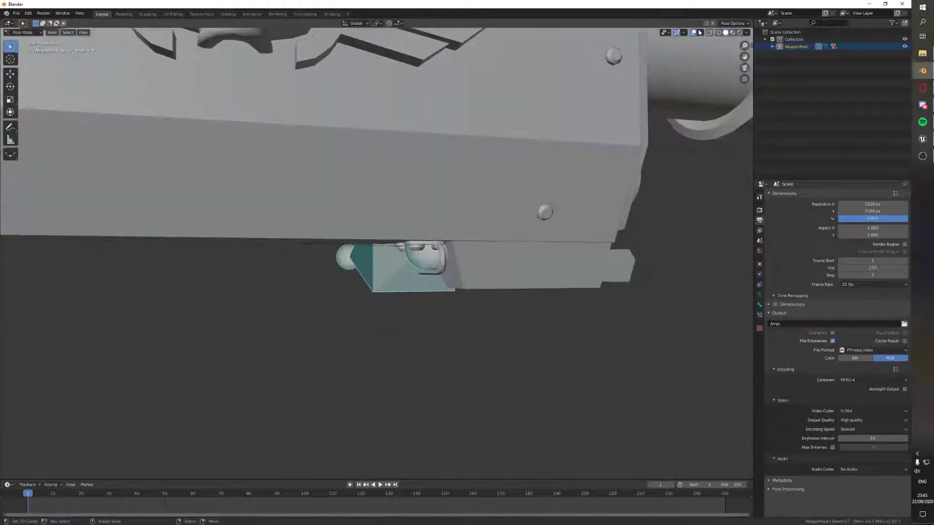
{"action": "key", "text": "r"}
{"action": "left_click", "coordinate": [493, 261]}
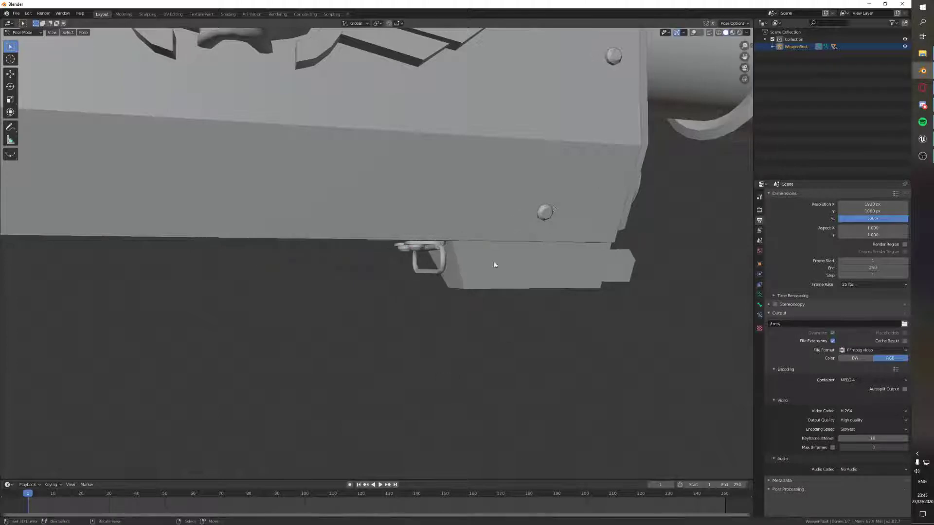
{"action": "scroll", "coordinate": [494, 261], "scroll_direction": "down", "scroll_amount": 7}
{"action": "middle_click_drag", "start_coordinate": [494, 261], "coordinate": [651, 119]}
{"action": "left_click", "coordinate": [694, 34]}
Clear the location of all the armature's bones and return to Object Mode.
{"action": "mouse_move", "coordinate": [573, 160]}
{"action": "middle_mouse_down"}
{"action": "mouse_move", "coordinate": [516, 209]}
{"action": "mouse_move", "coordinate": [486, 266]}
{"action": "mouse_move", "coordinate": [481, 236]}
{"action": "mouse_move", "coordinate": [361, 267]}
{"action": "mouse_move", "coordinate": [539, 269]}
{"action": "mouse_move", "coordinate": [439, 302]}
{"action": "mouse_move", "coordinate": [480, 184]}
{"action": "mouse_move", "coordinate": [455, 187]}
{"action": "mouse_move", "coordinate": [417, 258]}
{"action": "mouse_move", "coordinate": [439, 194]}
{"action": "mouse_move", "coordinate": [437, 235]}
{"action": "middle_mouse_up"}
{"action": "key", "text": "a"}
{"action": "key", "text": "alt+g"}
{"action": "key", "text": "shift+z"}
{"action": "key", "text": "shift+z"}
{"action": "key", "text": "shift+z"}
{"action": "key", "text": "shift+z"}
{"action": "key", "text": "ctrl+Tab"}
{"action": "key", "text": "shift+z"}
{"action": "key", "text": "shift+z"}
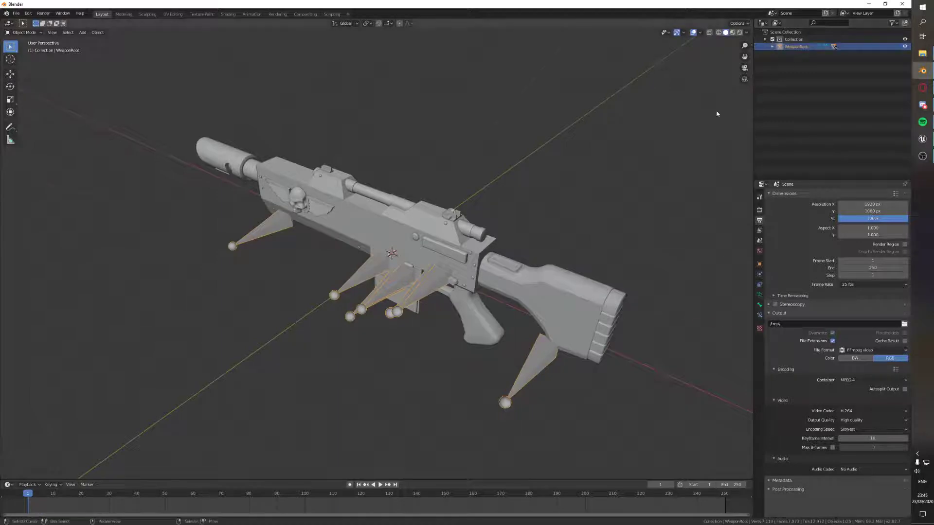
Open the lasgun armature's data properties and enter Pose Mode with wireframe shading.
{"action": "middle_click_drag", "start_coordinate": [717, 113], "coordinate": [790, 374]}
{"action": "left_click", "coordinate": [759, 305]}
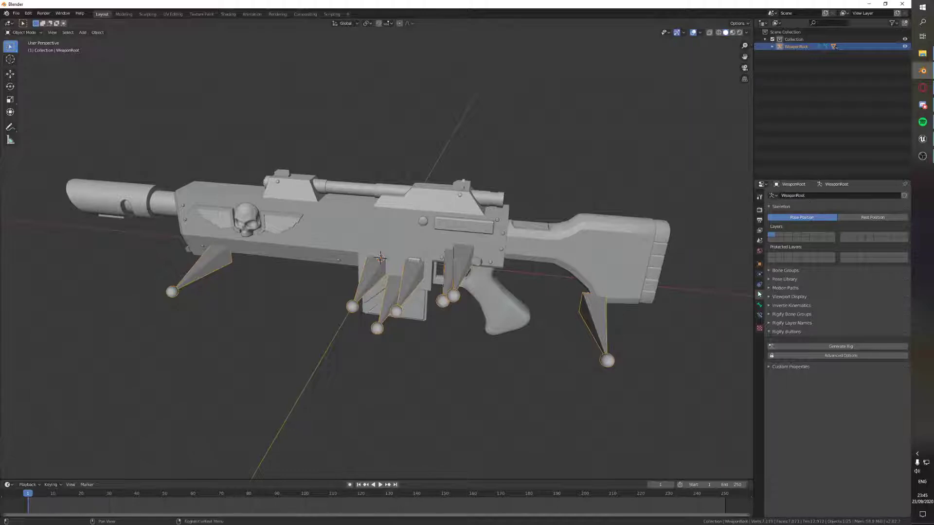
{"action": "scroll", "coordinate": [635, 233], "scroll_direction": "up", "scroll_amount": 1}
{"action": "mouse_move", "coordinate": [636, 233]}
{"action": "middle_mouse_down"}
{"action": "mouse_move", "coordinate": [596, 206]}
{"action": "mouse_move", "coordinate": [570, 212]}
{"action": "middle_mouse_up"}
{"action": "key", "text": "shift+z"}
{"action": "key", "text": "shift+z"}
{"action": "key", "text": "ctrl+Tab"}
{"action": "mouse_move", "coordinate": [427, 233]}
{"action": "middle_mouse_down"}
{"action": "mouse_move", "coordinate": [377, 262]}
{"action": "mouse_move", "coordinate": [413, 246]}
{"action": "middle_mouse_up"}
{"action": "key", "text": "shift+z"}
Try moving and freely rotating the lasgun_base bone at the world origin.
{"action": "key", "text": "g"}
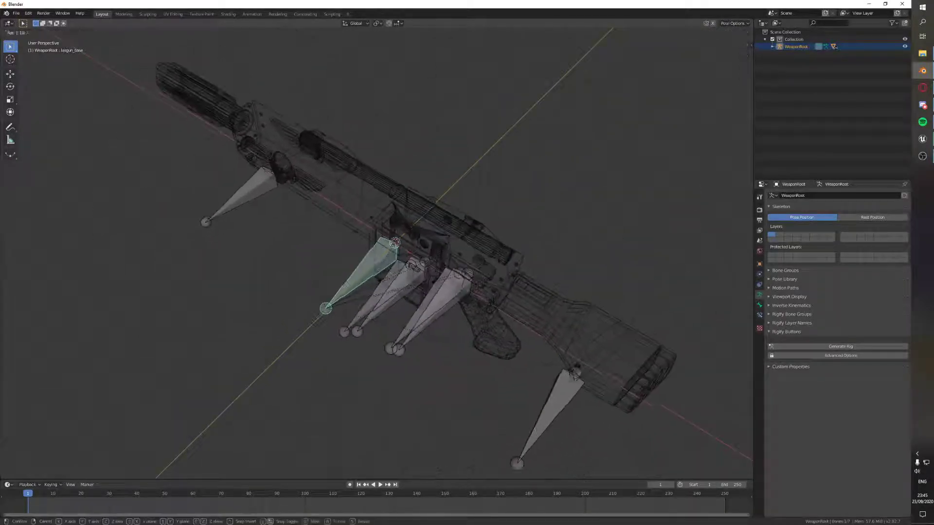
{"action": "key", "text": "r"}
{"action": "key", "text": "r"}
{"action": "right_click", "coordinate": [424, 269]}
{"action": "mouse_move", "coordinate": [424, 269]}
{"action": "middle_mouse_down"}
{"action": "mouse_move", "coordinate": [411, 198]}
{"action": "mouse_move", "coordinate": [431, 246]}
{"action": "mouse_move", "coordinate": [409, 274]}
{"action": "middle_mouse_up"}
{"action": "scroll", "coordinate": [409, 275], "scroll_direction": "up", "scroll_amount": 5}
{"action": "scroll", "coordinate": [410, 274], "scroll_direction": "down", "scroll_amount": 4}
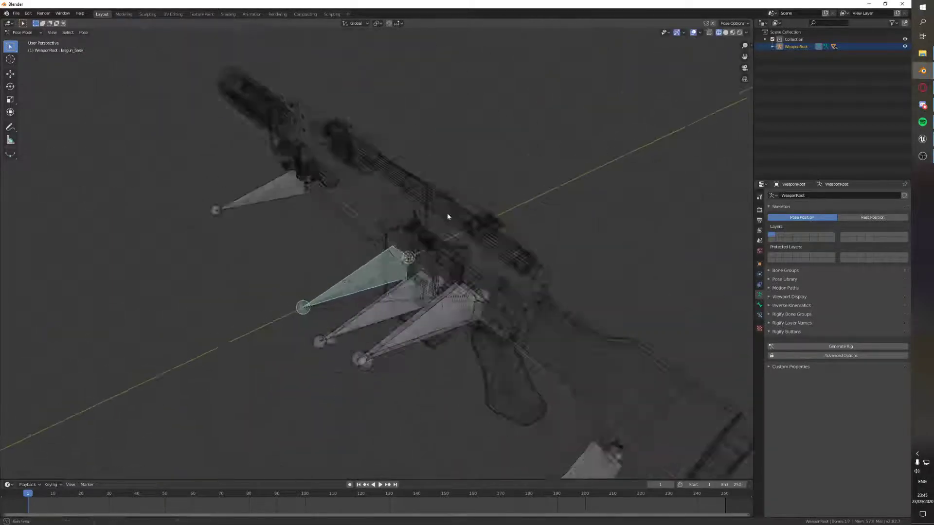
{"action": "key", "text": "r"}
{"action": "key", "text": "r"}
{"action": "key", "text": "Escape"}
Turn on the display of bone axes for the lasgun's armature in solid shading.
{"action": "mouse_move", "coordinate": [444, 215]}
{"action": "middle_mouse_down"}
{"action": "mouse_move", "coordinate": [409, 221]}
{"action": "mouse_move", "coordinate": [450, 184]}
{"action": "mouse_move", "coordinate": [282, 229]}
{"action": "mouse_move", "coordinate": [266, 252]}
{"action": "mouse_move", "coordinate": [372, 251]}
{"action": "mouse_move", "coordinate": [374, 225]}
{"action": "middle_mouse_up"}
{"action": "key", "text": "shift+z"}
{"action": "key", "text": "shift+z"}
{"action": "key", "text": "shift+z"}
{"action": "scroll", "coordinate": [282, 229], "scroll_direction": "down", "scroll_amount": 4}
{"action": "scroll", "coordinate": [266, 252], "scroll_direction": "down", "scroll_amount": 5}
{"action": "middle_click_drag", "start_coordinate": [249, 266], "coordinate": [418, 251]}
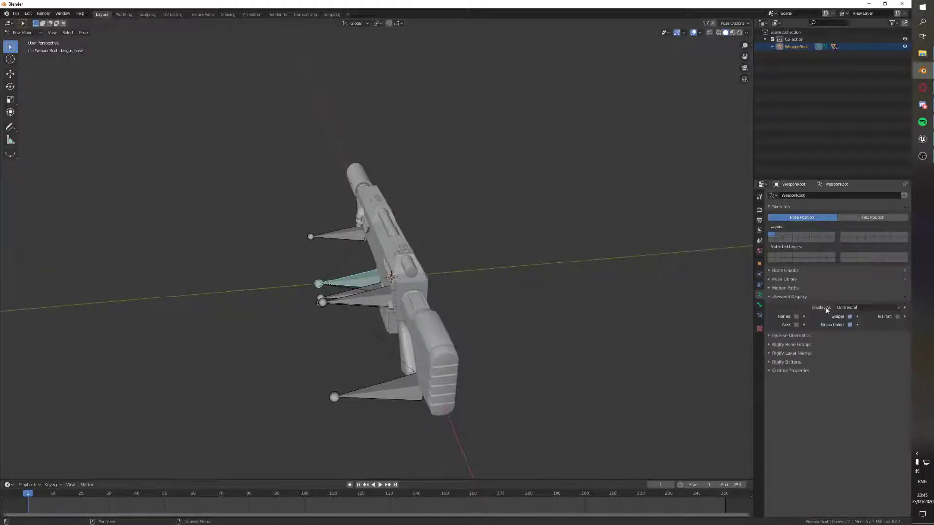
{"action": "scroll", "coordinate": [457, 291], "scroll_direction": "up", "scroll_amount": 4}
{"action": "middle_click_drag", "start_coordinate": [457, 292], "coordinate": [510, 294]}
{"action": "middle_click_drag", "start_coordinate": [511, 294], "coordinate": [500, 236], "text": "shift"}
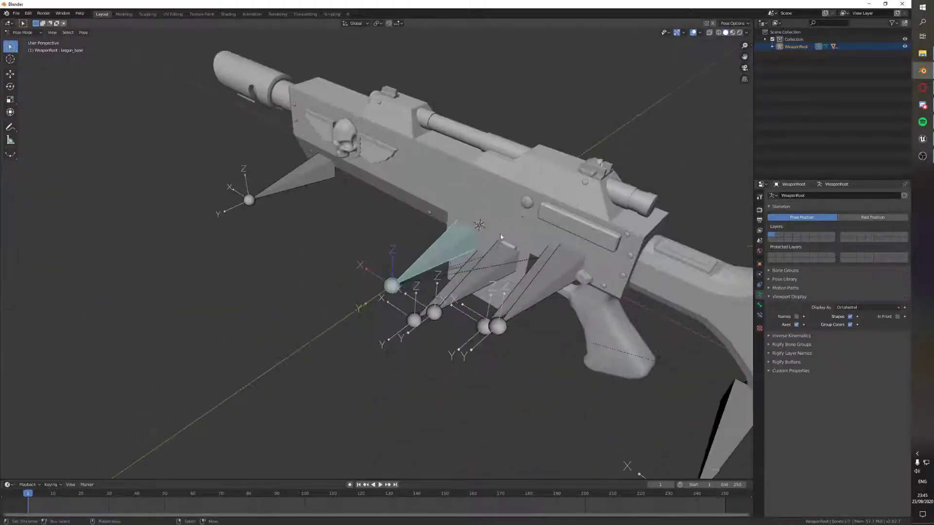
Return to Object Mode and examine the lasgun's alignment with the X axis from the top view.
{"action": "scroll", "coordinate": [331, 209], "scroll_direction": "down", "scroll_amount": 5}
{"action": "middle_click_drag", "start_coordinate": [330, 209], "coordinate": [388, 186]}
{"action": "key", "text": "ctrl+Tab"}
{"action": "scroll", "coordinate": [458, 278], "scroll_direction": "down", "scroll_amount": 2}
{"action": "middle_click_drag", "start_coordinate": [400, 132], "coordinate": [401, 153]}
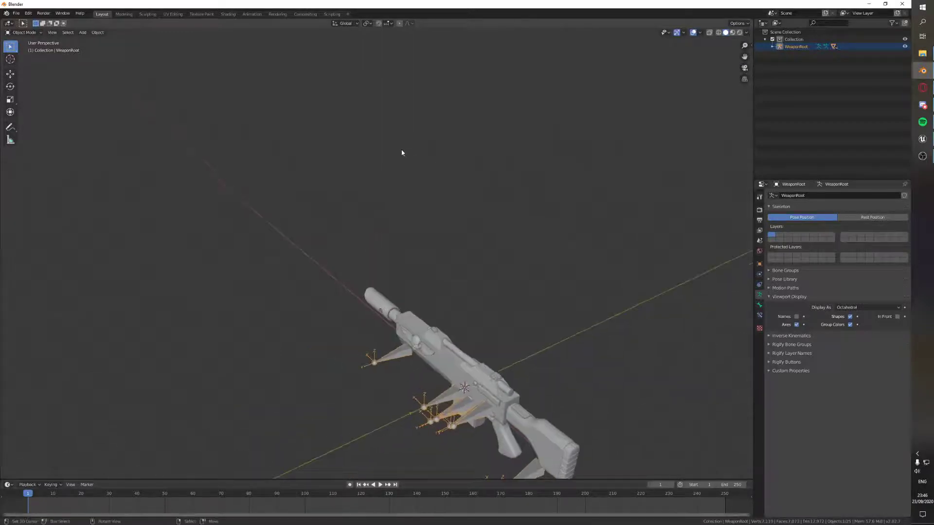
{"action": "key", "text": "KP_7"}
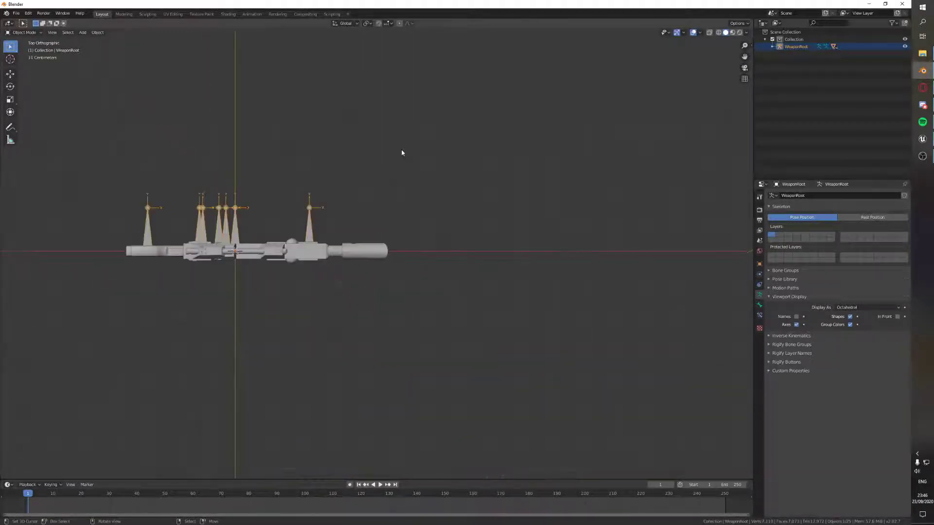
{"action": "scroll", "coordinate": [402, 151], "scroll_direction": "down", "scroll_amount": 3}
{"action": "middle_click_drag", "start_coordinate": [354, 170], "coordinate": [454, 191], "text": "shift"}
{"action": "scroll", "coordinate": [454, 191], "scroll_direction": "up", "scroll_amount": 2}
{"action": "middle_click_drag", "start_coordinate": [539, 352], "coordinate": [457, 362], "text": "shift"}
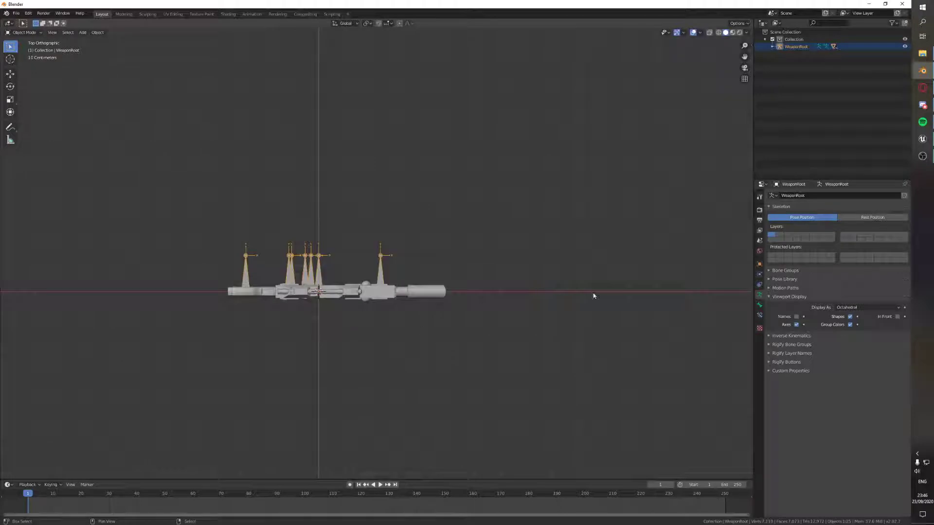
Scale the lasgun's armature up by a factor of 100.
{"action": "middle_click_drag", "start_coordinate": [394, 298], "coordinate": [472, 301]}
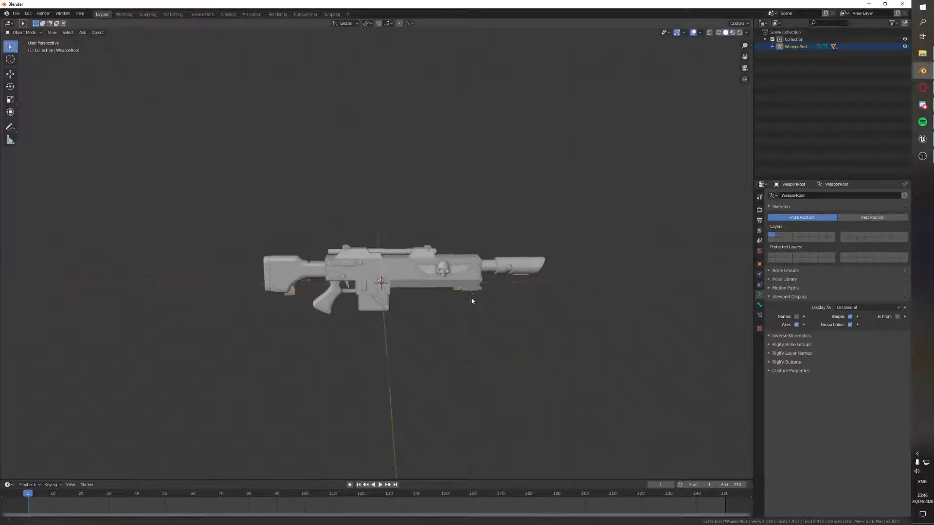
{"action": "scroll", "coordinate": [473, 302], "scroll_direction": "down", "scroll_amount": 2}
{"action": "scroll", "coordinate": [466, 309], "scroll_direction": "up", "scroll_amount": 2}
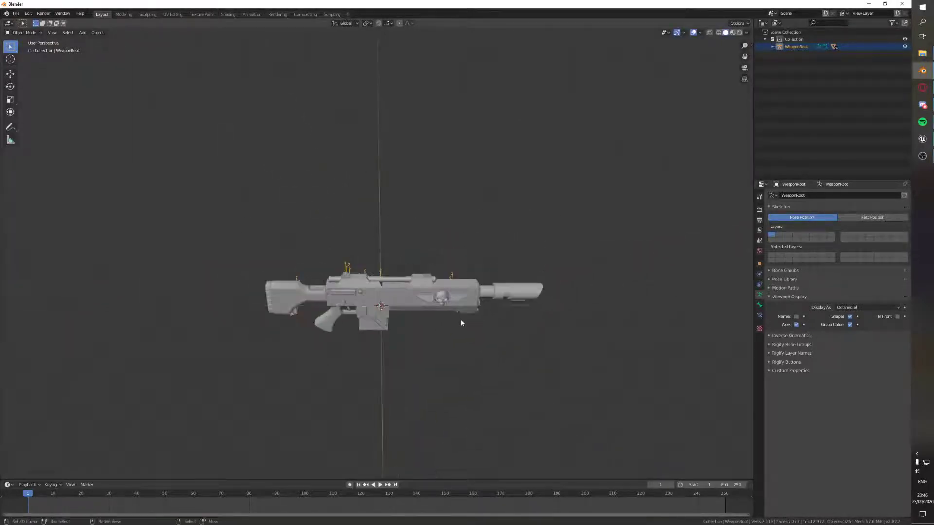
{"action": "type", "text": "s100"}
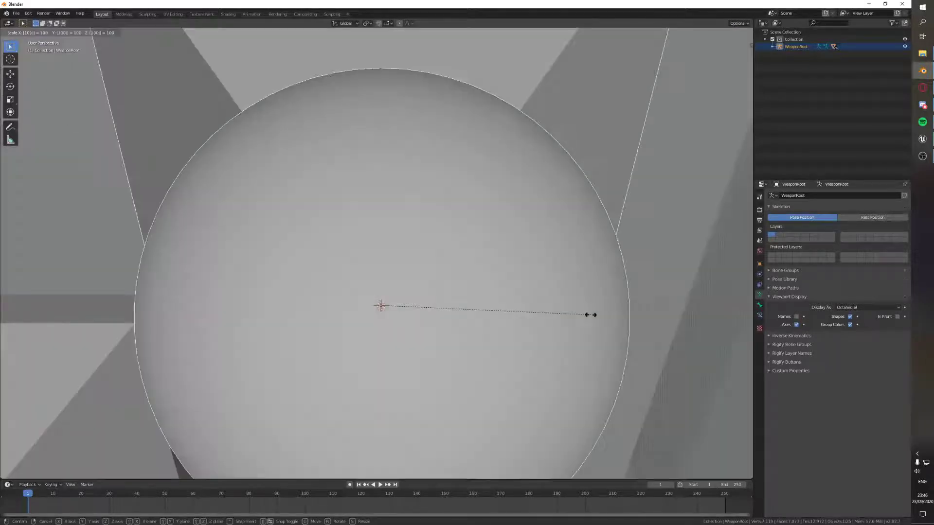
{"action": "key", "text": "Return"}
{"action": "scroll", "coordinate": [517, 281], "scroll_direction": "down", "scroll_amount": 8}
{"action": "scroll", "coordinate": [517, 281], "scroll_direction": "down", "scroll_amount": 6}
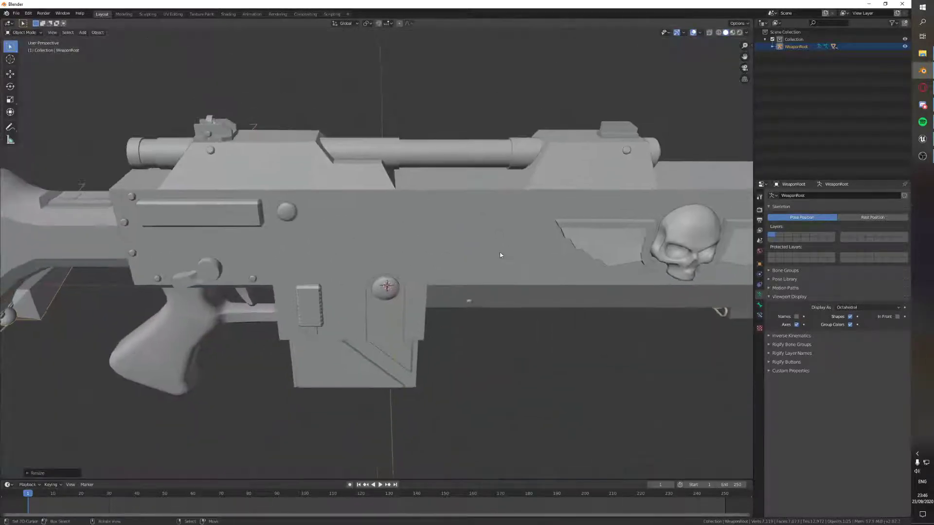
Apply the scale to the lasgun's armature and show its transform values.
{"action": "key", "text": "ctrl+a"}
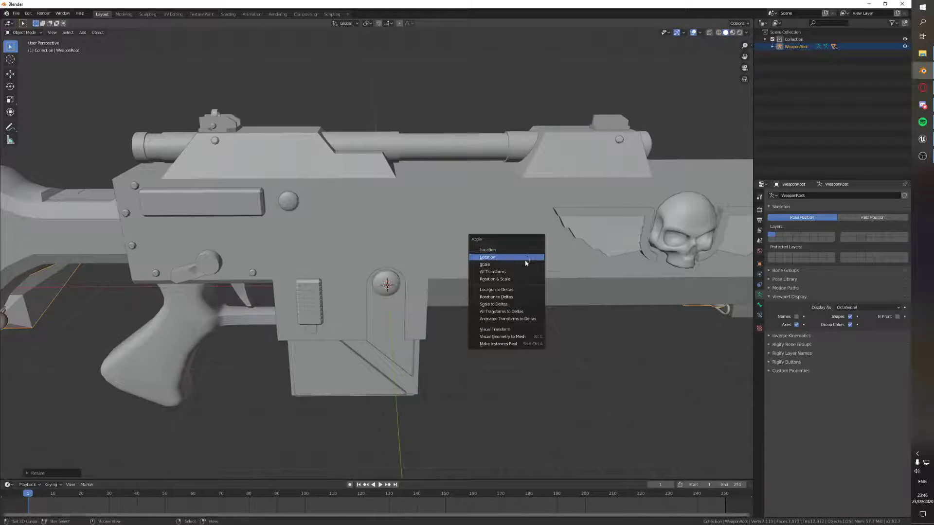
{"action": "left_click", "coordinate": [523, 267]}
{"action": "key", "text": "n"}
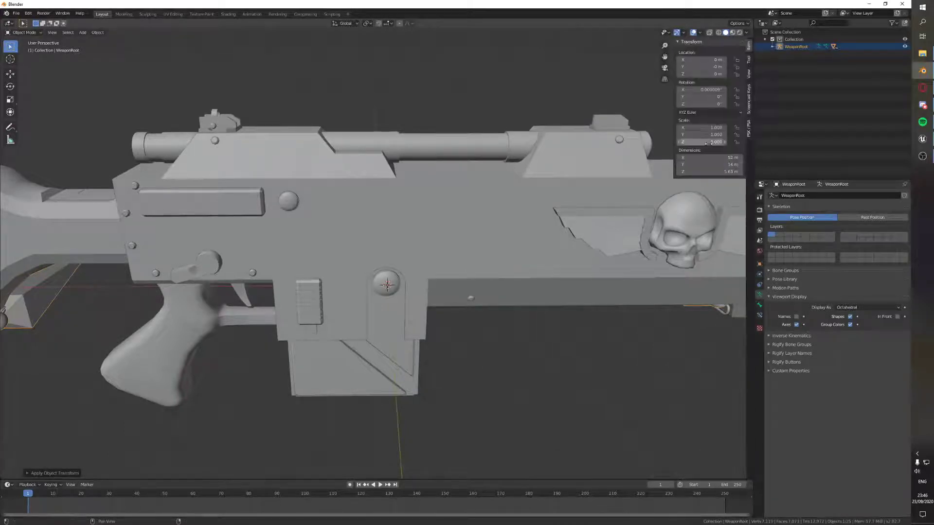
{"action": "type", "text": "s"}
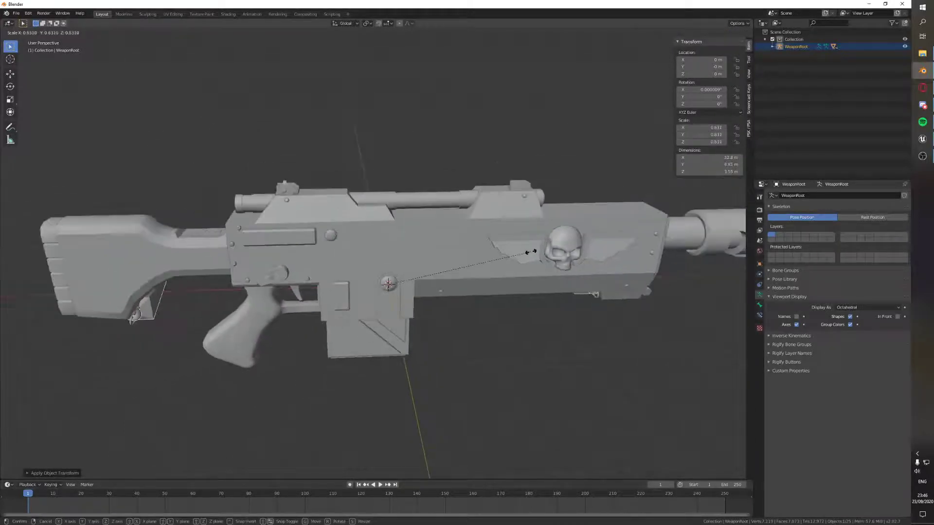
{"action": "type", "text": "0"}
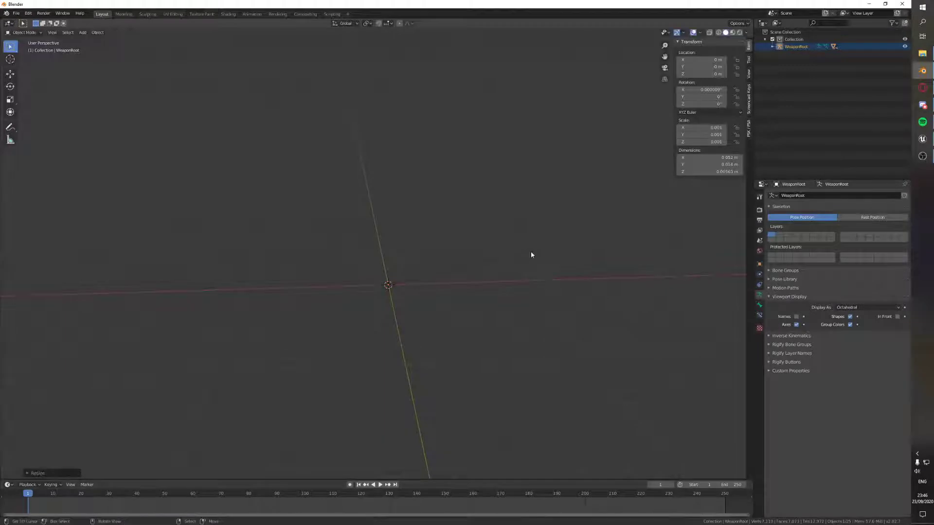
{"action": "key", "text": "ctrl+z"}
Scale the lasgun's armature down by a factor of 0.01.
{"action": "type", "text": "s0"}
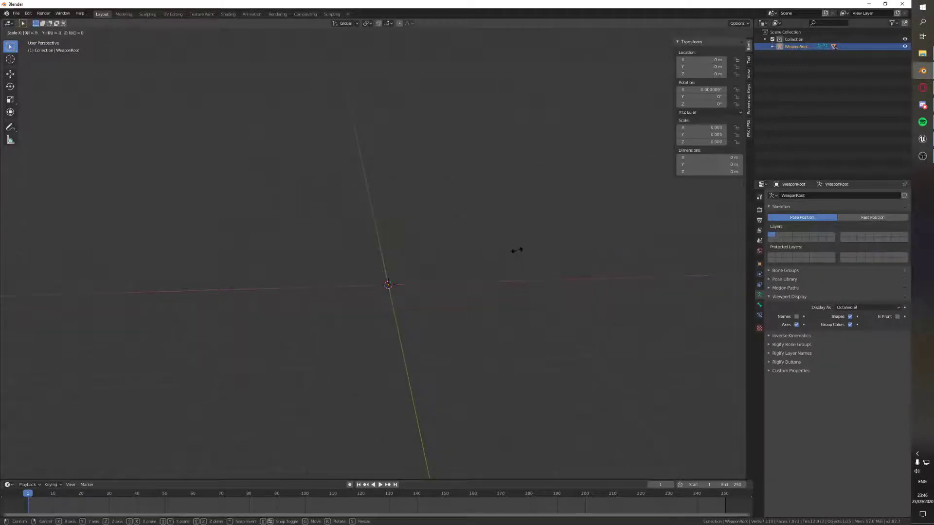
{"action": "key", "text": "KP_Decimal"}
{"action": "scroll", "coordinate": [517, 253], "scroll_direction": "up", "scroll_amount": 1}
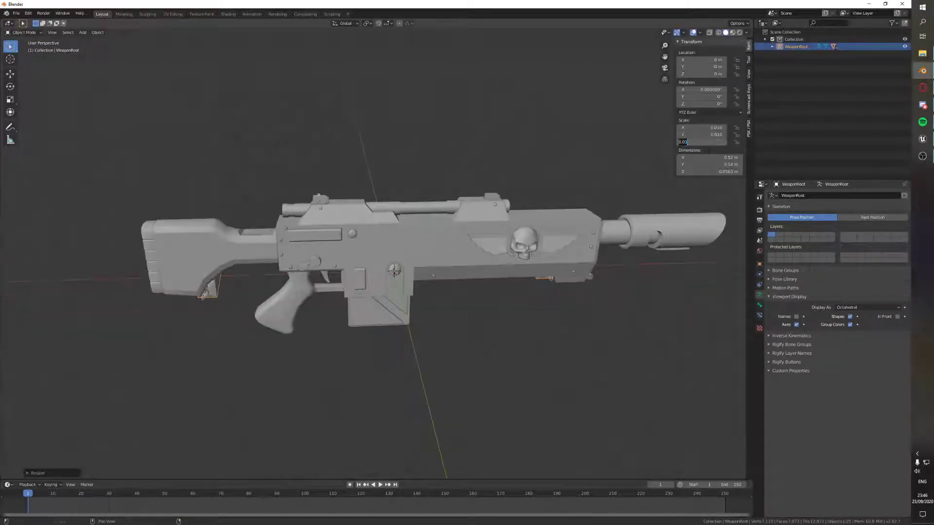
{"action": "middle_click_drag", "start_coordinate": [550, 181], "coordinate": [635, 153]}
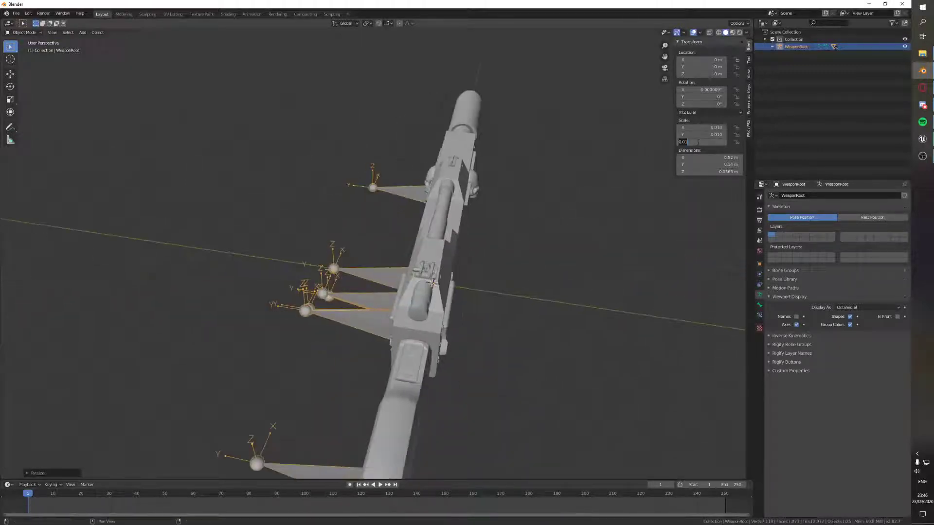
{"action": "middle_click_drag", "start_coordinate": [603, 235], "coordinate": [408, 222]}
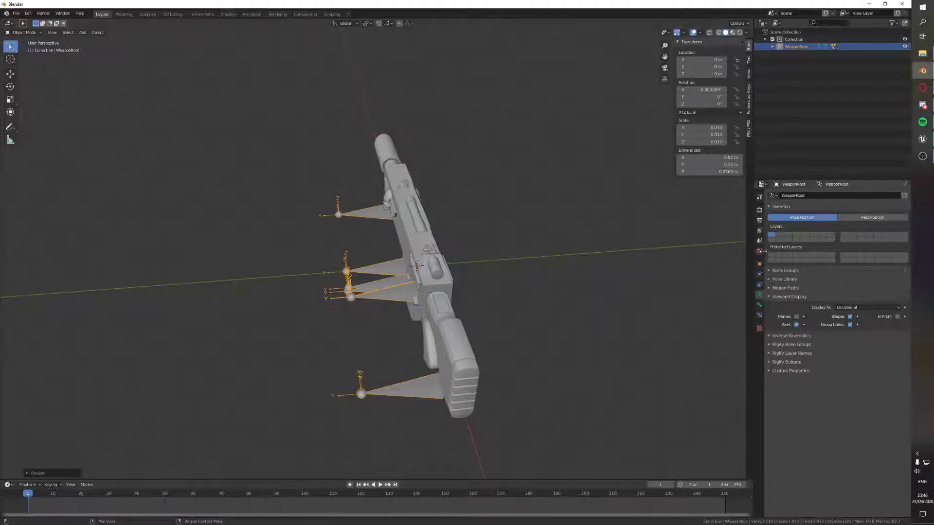
Check the scene's unit scale, leaving it as it is, and return to the tool settings.
{"action": "left_click", "coordinate": [759, 241]}
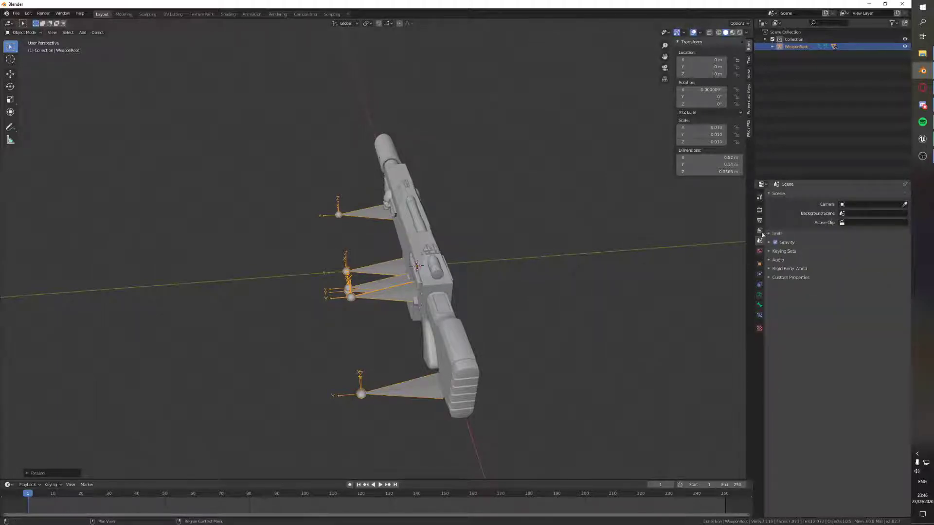
{"action": "left_click", "coordinate": [787, 234]}
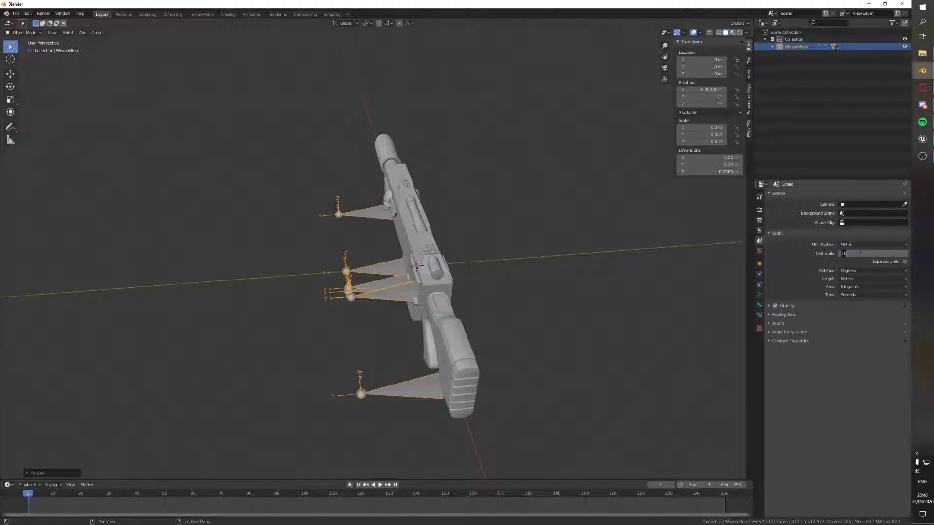
{"action": "key", "text": "Escape"}
{"action": "scroll", "coordinate": [489, 180], "scroll_direction": "down", "scroll_amount": 1}
{"action": "middle_click_drag", "start_coordinate": [453, 190], "coordinate": [498, 191]}
{"action": "scroll", "coordinate": [496, 200], "scroll_direction": "up", "scroll_amount": 3}
{"action": "left_click", "coordinate": [759, 197]}
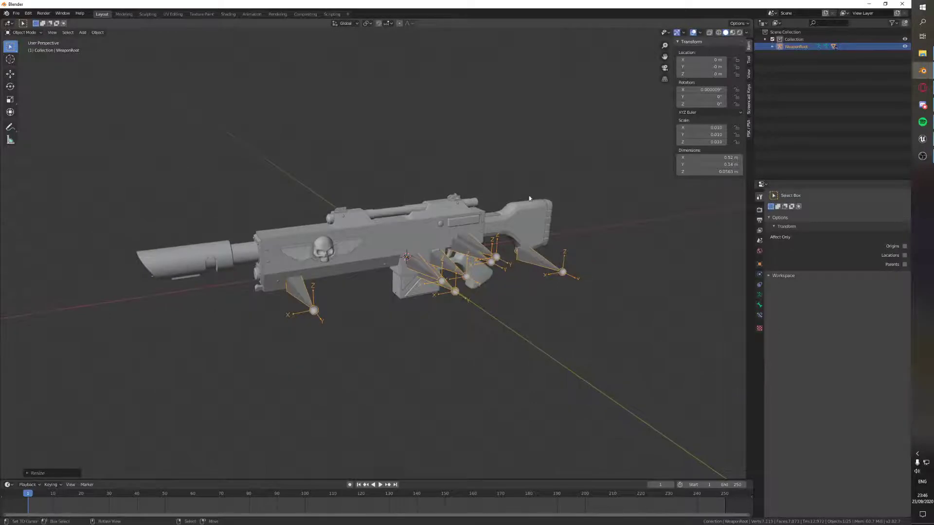
Clear the rotation of the lasgun's armature and dismiss the apply options without choosing one.
{"action": "key", "text": "r"}
{"action": "right_click", "coordinate": [515, 274]}
{"action": "middle_click_drag", "start_coordinate": [515, 273], "coordinate": [474, 270]}
{"action": "key", "text": "alt+r"}
{"action": "middle_click_drag", "start_coordinate": [554, 253], "coordinate": [497, 260]}
{"action": "key", "text": "ctrl+a"}
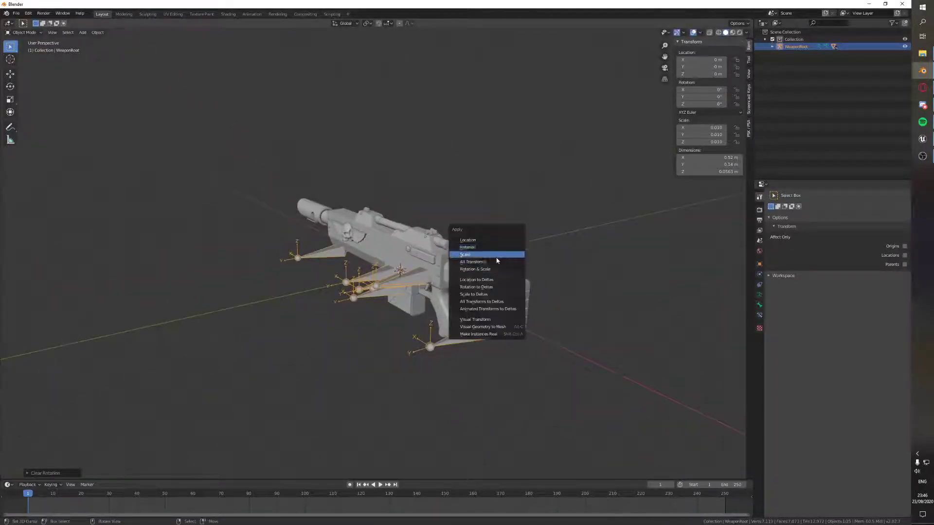
{"action": "middle_click_drag", "start_coordinate": [384, 160], "coordinate": [501, 209]}
Select all of the lasgun's mesh parts together with its armature.
{"action": "key", "text": "a"}
{"action": "key", "text": "alt+a"}
{"action": "key", "text": "a"}
{"action": "middle_click_drag", "start_coordinate": [272, 194], "coordinate": [355, 199]}
{"action": "scroll", "coordinate": [355, 199], "scroll_direction": "up", "scroll_amount": 2}
{"action": "key", "text": "a"}
Start an FBX export into the lasgun's "import from squad" folder with the file name cheese.fbx.
{"action": "left_click", "coordinate": [16, 13]}
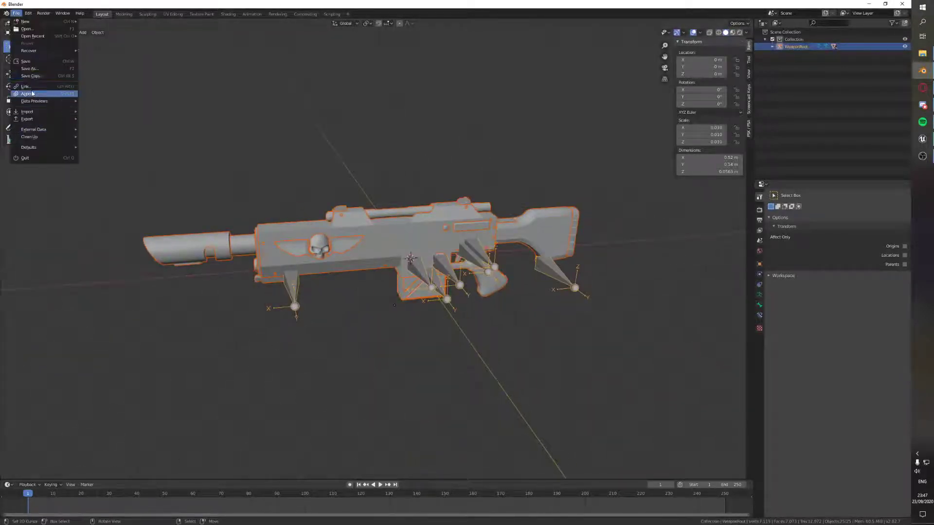
{"action": "mouse_move", "coordinate": [35, 117]}
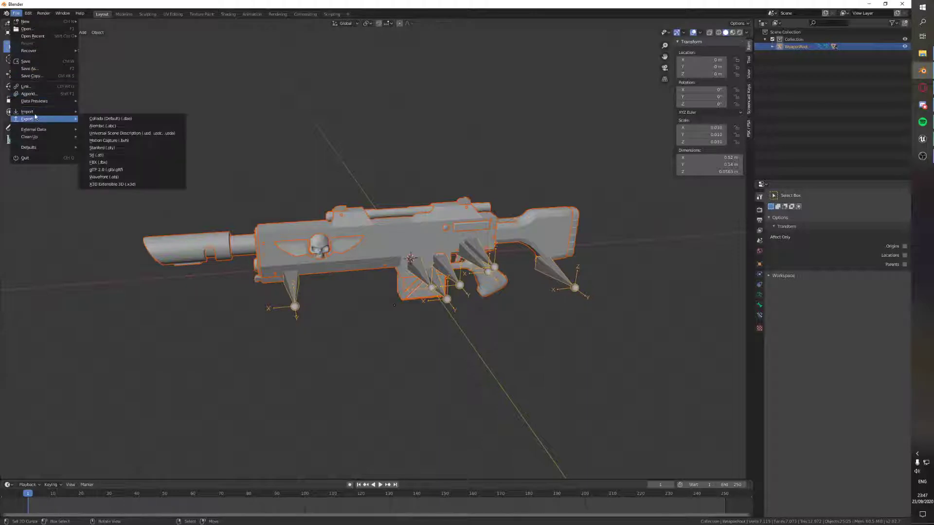
{"action": "left_click", "coordinate": [102, 161]}
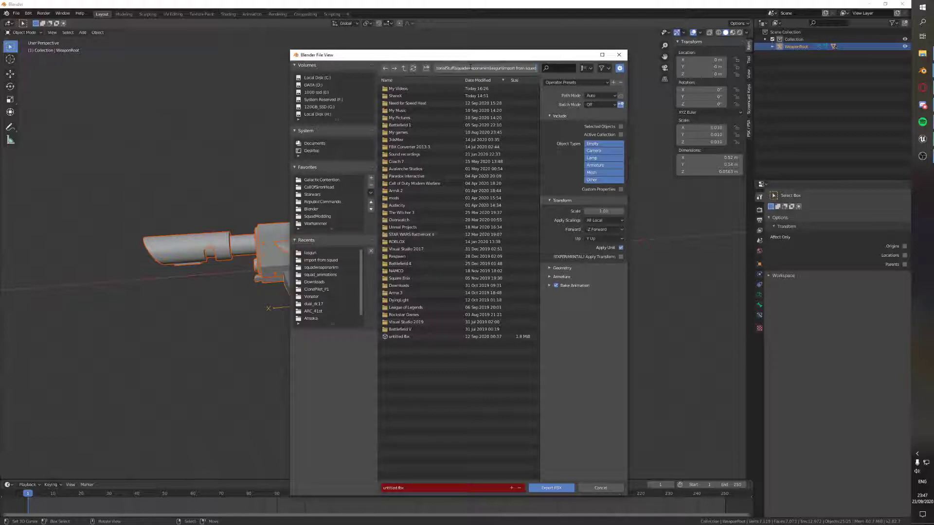
{"action": "key", "text": "Return"}
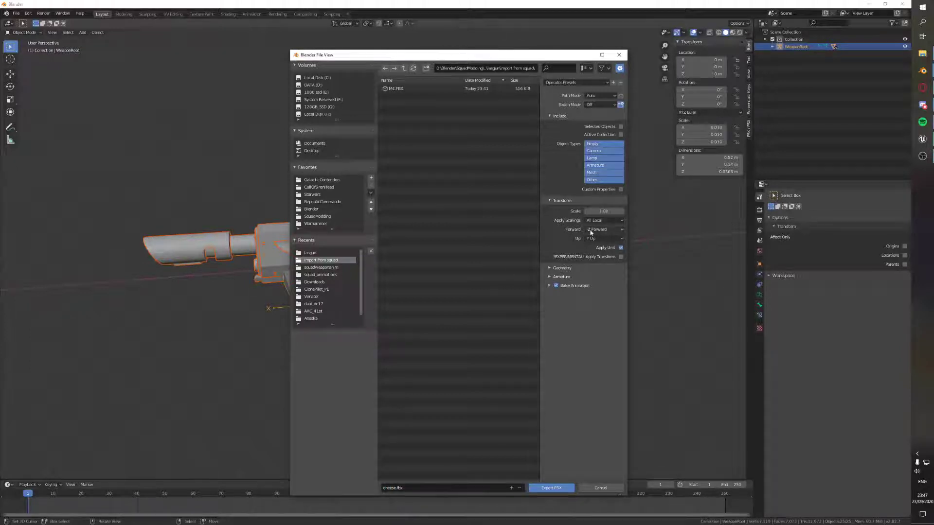
Set the export's geometry smoothing to Edge, check the armature options and export the FBX file.
{"action": "left_click", "coordinate": [576, 268]}
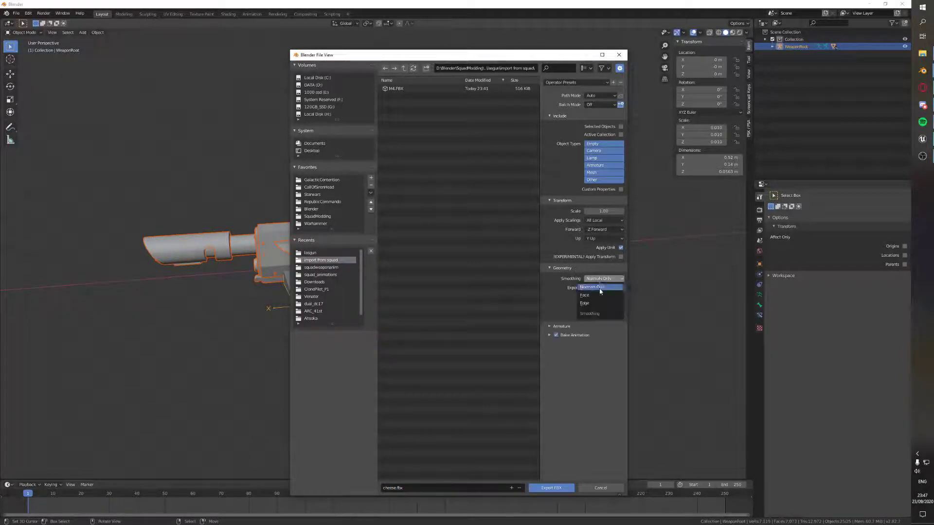
{"action": "left_click", "coordinate": [574, 334]}
{"action": "left_click", "coordinate": [574, 327]}
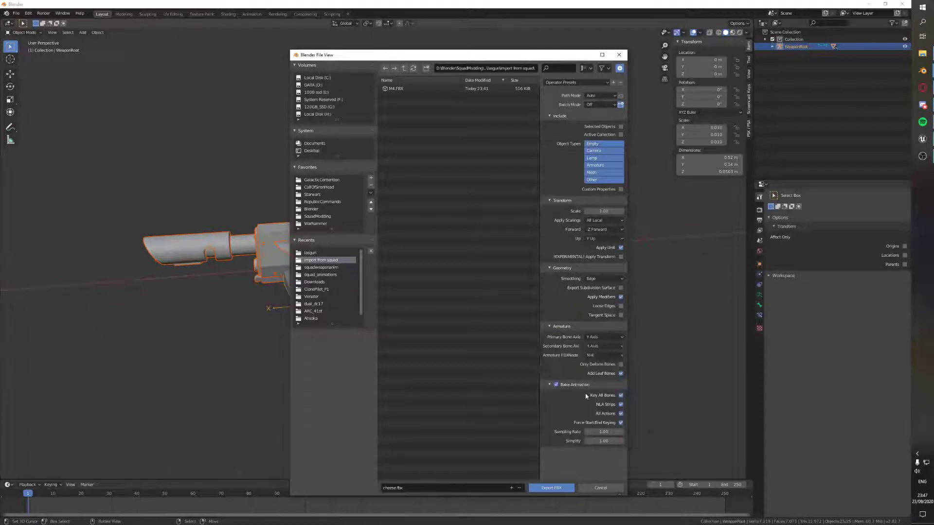
{"action": "left_click", "coordinate": [552, 384]}
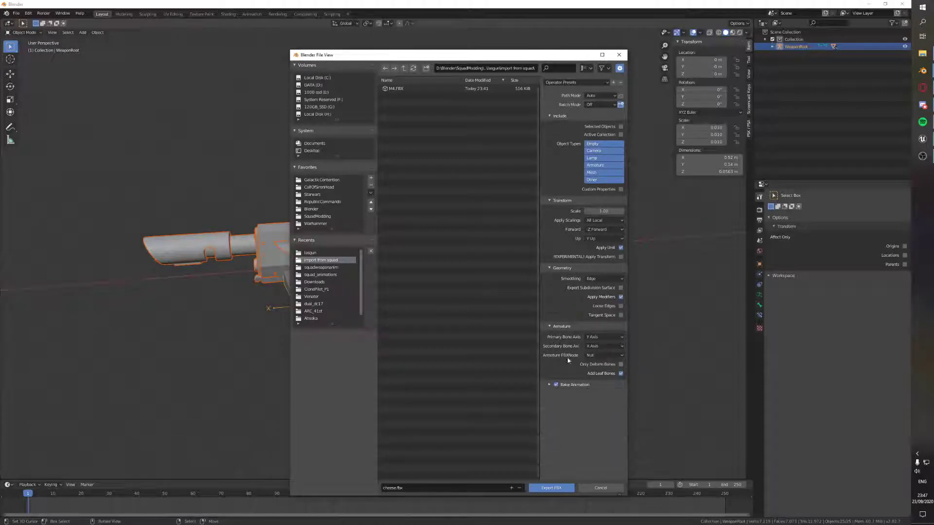
{"action": "left_click", "coordinate": [552, 485]}
{"action": "scroll", "coordinate": [486, 310], "scroll_direction": "up", "scroll_amount": 6}
{"action": "scroll", "coordinate": [541, 282], "scroll_direction": "down", "scroll_amount": 4}
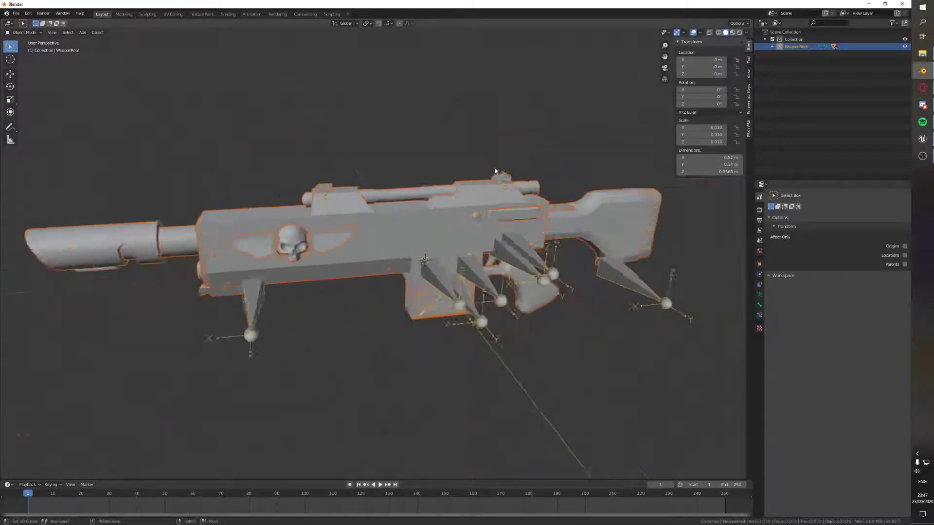
{"action": "scroll", "coordinate": [414, 361], "scroll_direction": "up", "scroll_amount": 3}
Switch to the Blender window with UMBOP_BLENDER_SQUAD_3.1.2.blend and bring the soldier rig into close view.
{"action": "left_click", "coordinate": [915, 72]}
{"action": "left_click", "coordinate": [873, 65]}
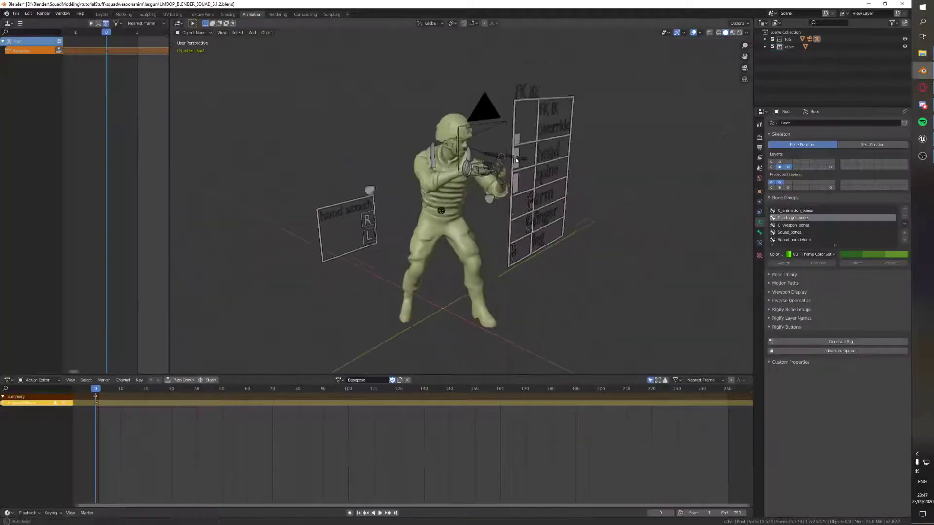
{"action": "key", "text": "a"}
{"action": "middle_click_drag", "start_coordinate": [567, 187], "coordinate": [479, 235]}
{"action": "scroll", "coordinate": [480, 235], "scroll_direction": "up", "scroll_amount": 5}
{"action": "left_click", "coordinate": [480, 235]}
{"action": "key", "text": "g"}
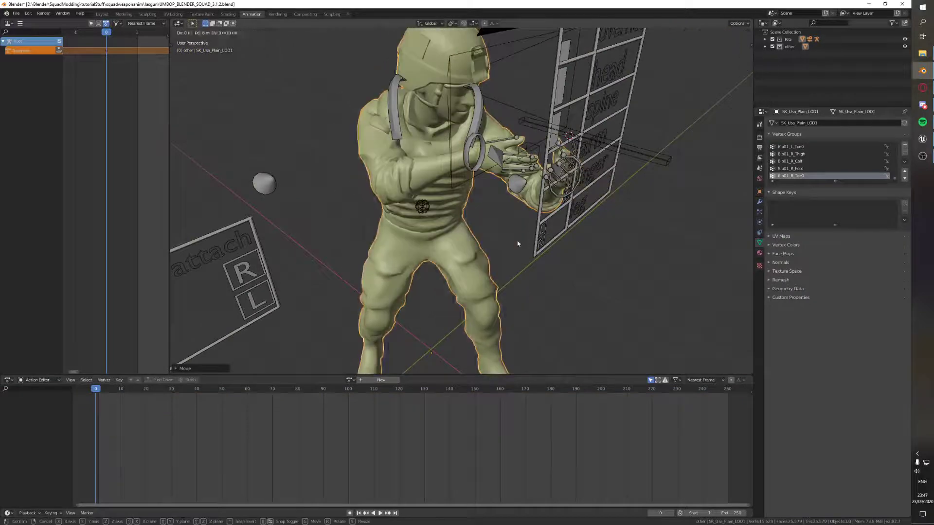
{"action": "right_click", "coordinate": [521, 233]}
{"action": "scroll", "coordinate": [518, 234], "scroll_direction": "down", "scroll_amount": 2}
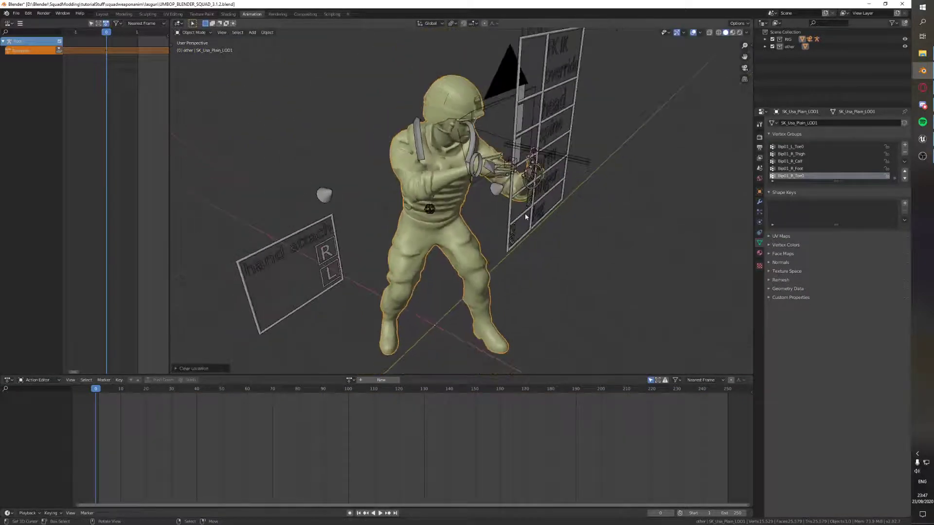
{"action": "left_click", "coordinate": [525, 215]}
{"action": "middle_click_drag", "start_coordinate": [492, 230], "coordinate": [470, 174], "text": "shift"}
{"action": "scroll", "coordinate": [470, 174], "scroll_direction": "down", "scroll_amount": 2}
Import cheese.fbx from the lasgun's "import from squad" folder into the soldier rig scene and view it beside the character.
{"action": "left_click", "coordinate": [16, 13]}
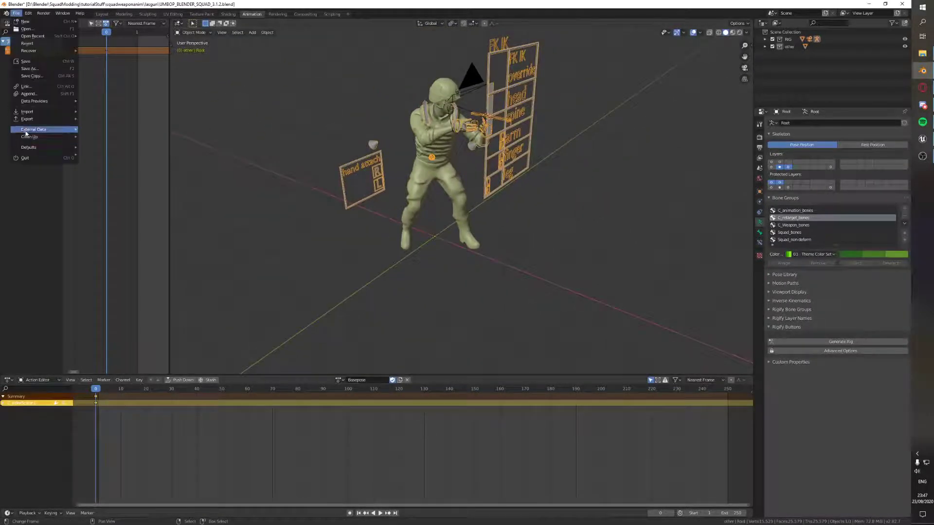
{"action": "mouse_move", "coordinate": [68, 112]}
{"action": "left_click", "coordinate": [106, 156]}
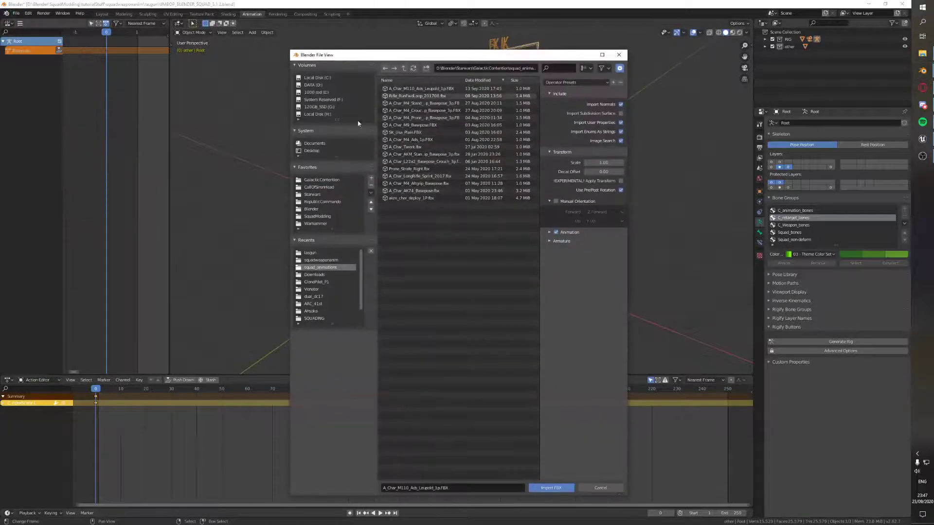
{"action": "left_click", "coordinate": [403, 68]}
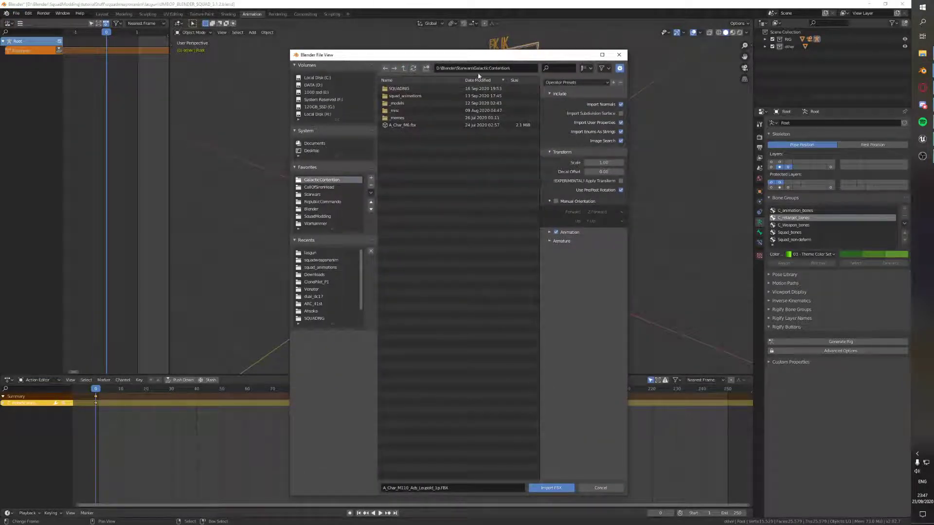
{"action": "key", "text": "Return"}
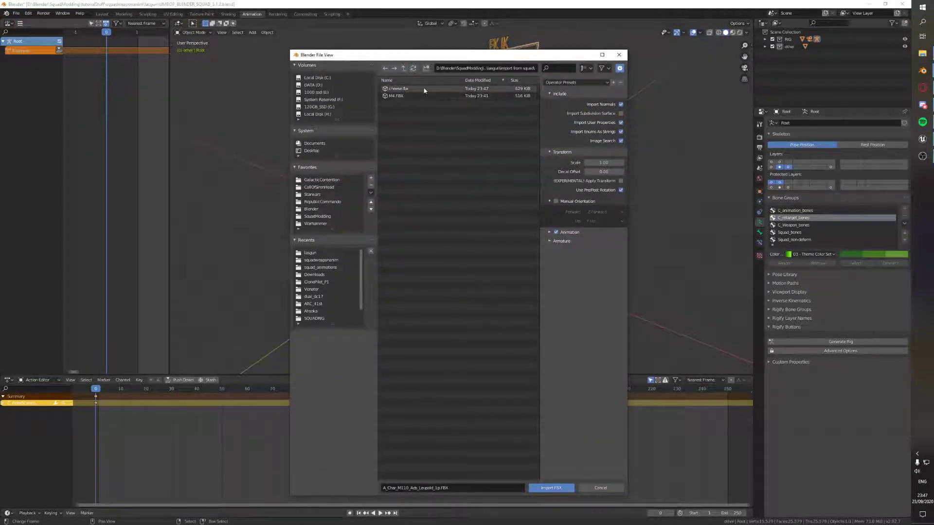
{"action": "double_click", "coordinate": [399, 88]}
{"action": "scroll", "coordinate": [467, 193], "scroll_direction": "up", "scroll_amount": 5}
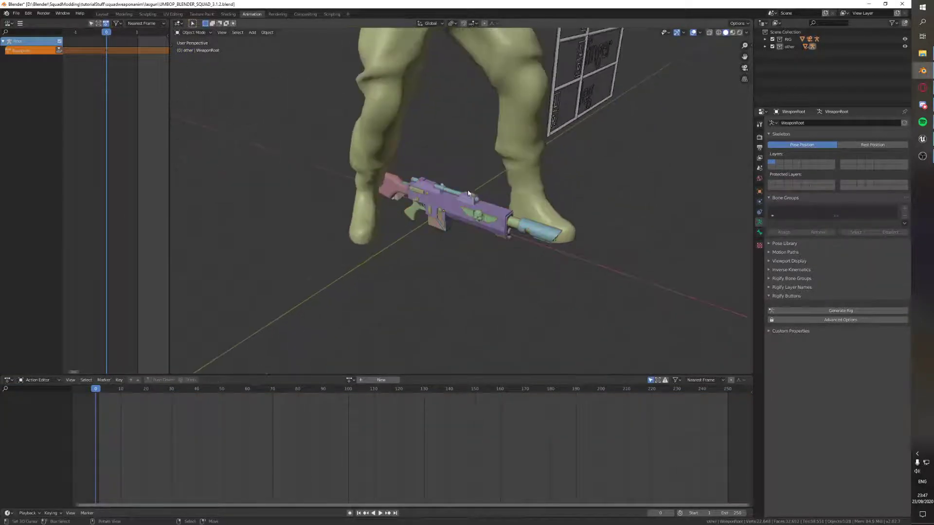
{"action": "middle_click_drag", "start_coordinate": [467, 193], "coordinate": [452, 312]}
{"action": "scroll", "coordinate": [452, 219], "scroll_direction": "down", "scroll_amount": 3}
{"action": "middle_click_drag", "start_coordinate": [462, 273], "coordinate": [749, 243]}
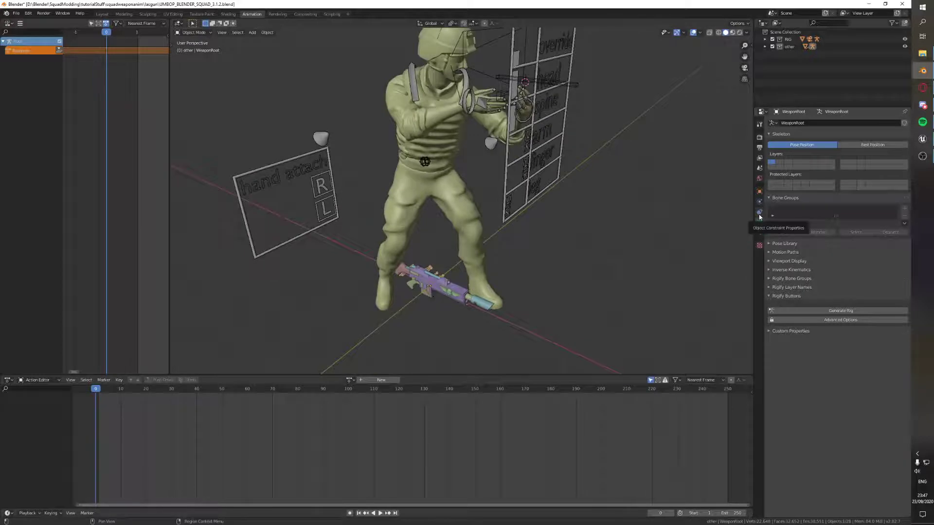
Add a Copy Rotation object constraint to the imported lasgun's armature.
{"action": "scroll", "coordinate": [451, 291], "scroll_direction": "up", "scroll_amount": 2}
{"action": "key", "text": "shift+z"}
{"action": "key", "text": "shift+z"}
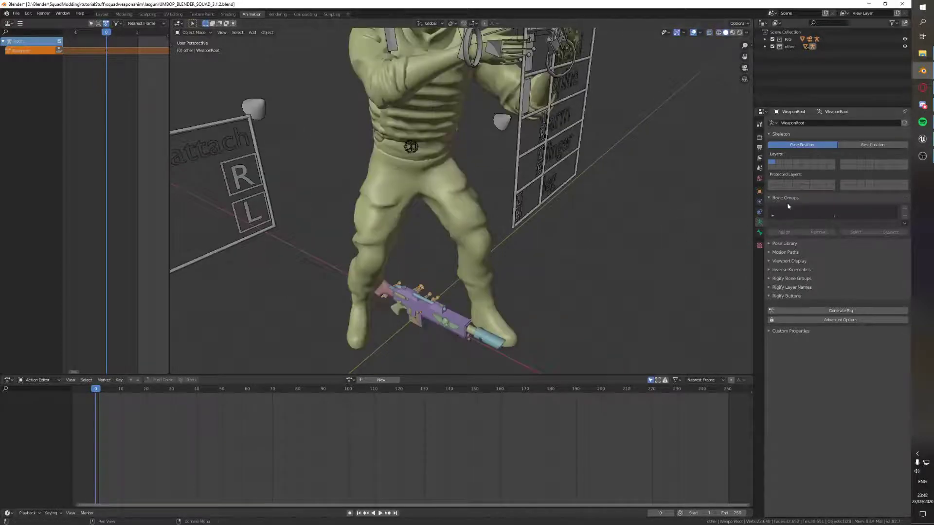
{"action": "left_click", "coordinate": [760, 212]}
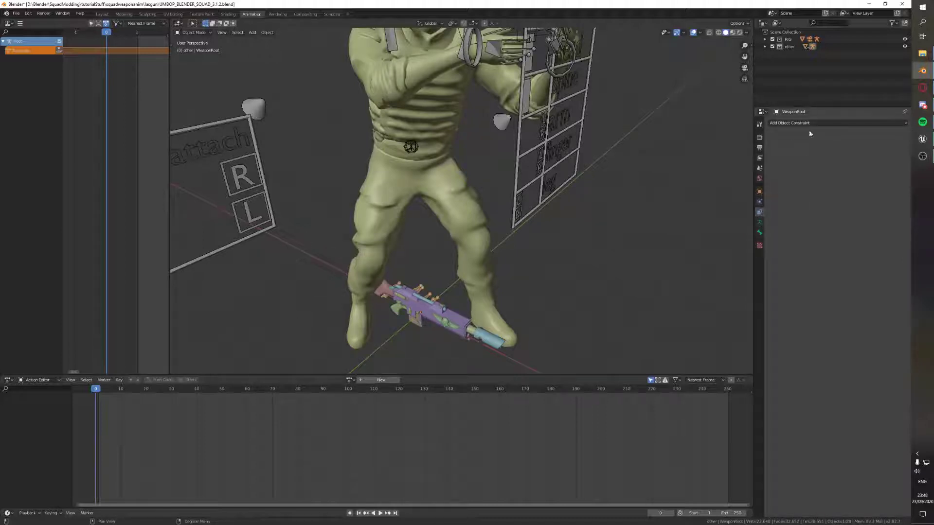
{"action": "scroll", "coordinate": [568, 314], "scroll_direction": "up", "scroll_amount": 1}
{"action": "middle_click_drag", "start_coordinate": [567, 314], "coordinate": [597, 263], "text": "shift"}
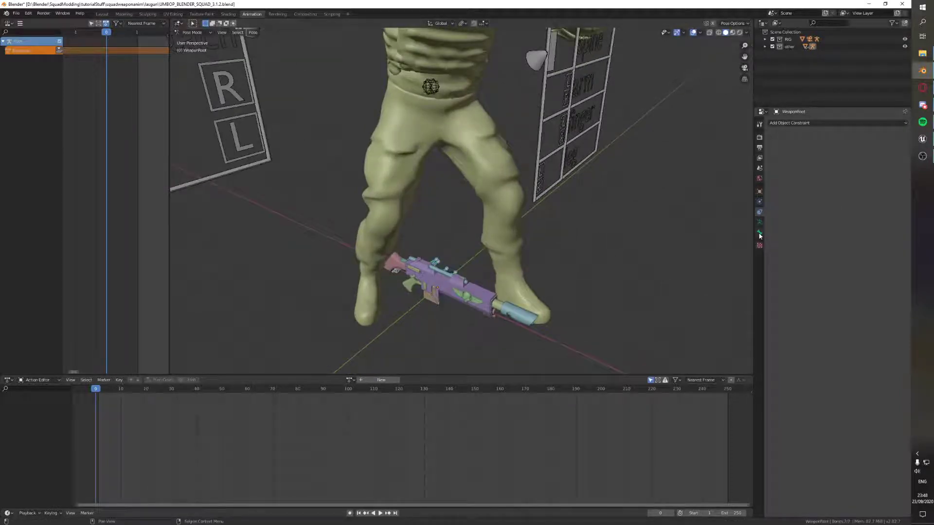
{"action": "scroll", "coordinate": [644, 206], "scroll_direction": "down", "scroll_amount": 1}
{"action": "middle_click_drag", "start_coordinate": [644, 207], "coordinate": [627, 209]}
{"action": "scroll", "coordinate": [628, 209], "scroll_direction": "up", "scroll_amount": 1}
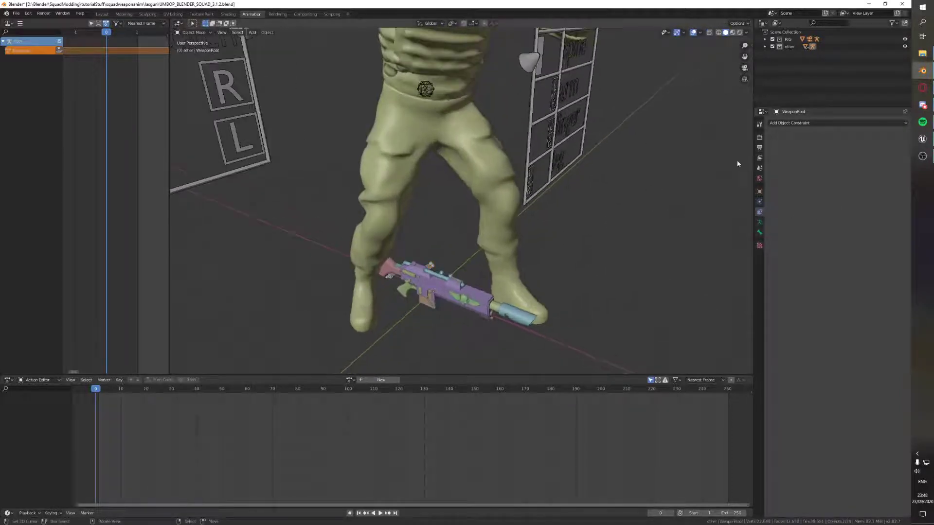
{"action": "left_click", "coordinate": [800, 123]}
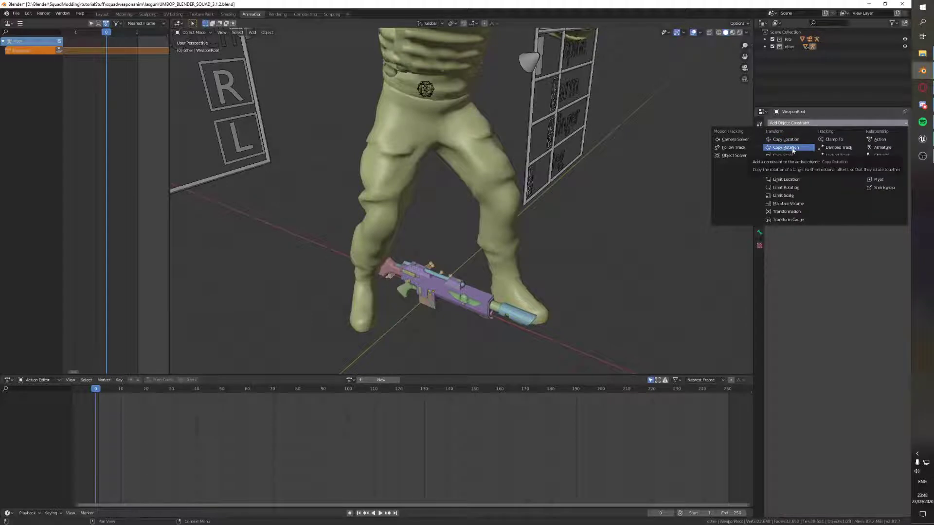
{"action": "left_click", "coordinate": [792, 148]}
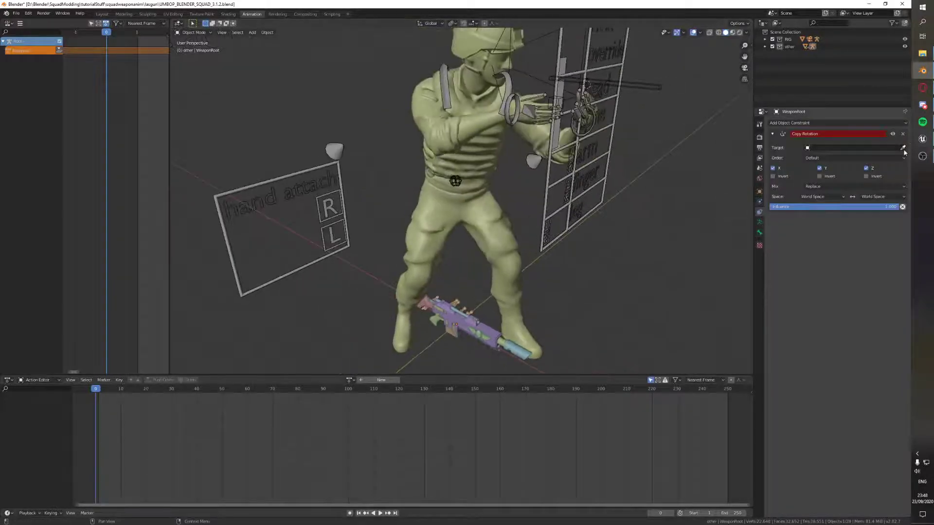
Target the Copy Rotation constraint at the soldier's Root armature and its Bip01_Weapon1 bone.
{"action": "left_click", "coordinate": [650, 88]}
{"action": "middle_click_drag", "start_coordinate": [640, 94], "coordinate": [636, 137], "text": "shift"}
{"action": "left_click", "coordinate": [824, 157]}
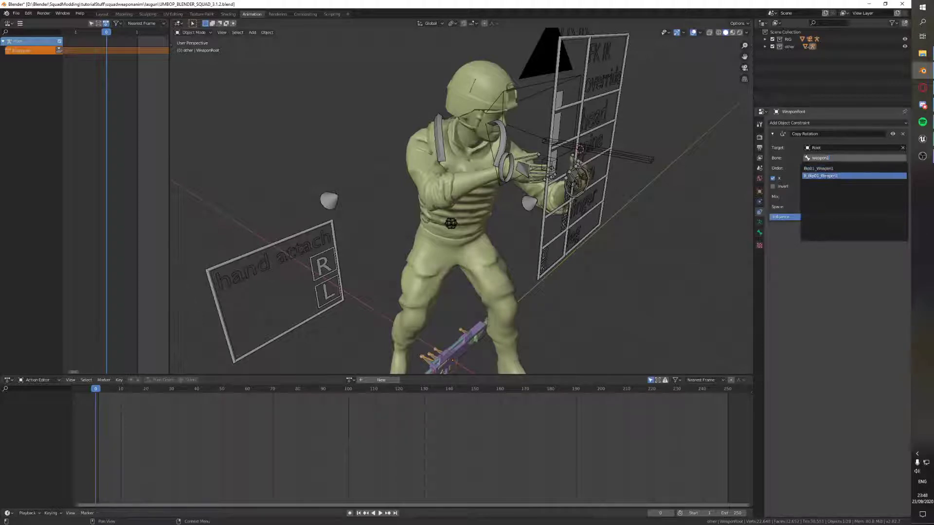
{"action": "left_click", "coordinate": [827, 168]}
{"action": "middle_click_drag", "start_coordinate": [628, 187], "coordinate": [605, 131]}
Add a Copy Location object constraint to the lasgun's armature, targeting the Root armature and its Bip01_Weapon1 bone.
{"action": "left_click", "coordinate": [805, 123]}
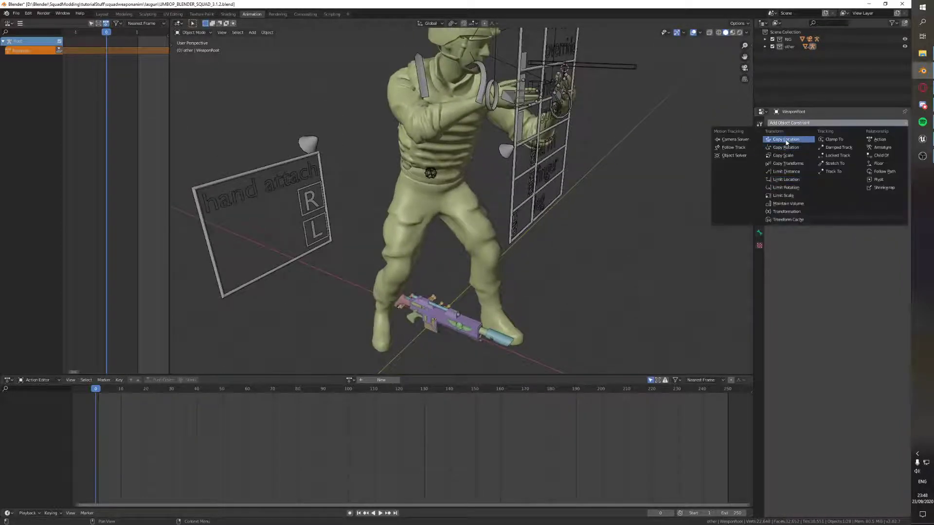
{"action": "left_click", "coordinate": [786, 139]}
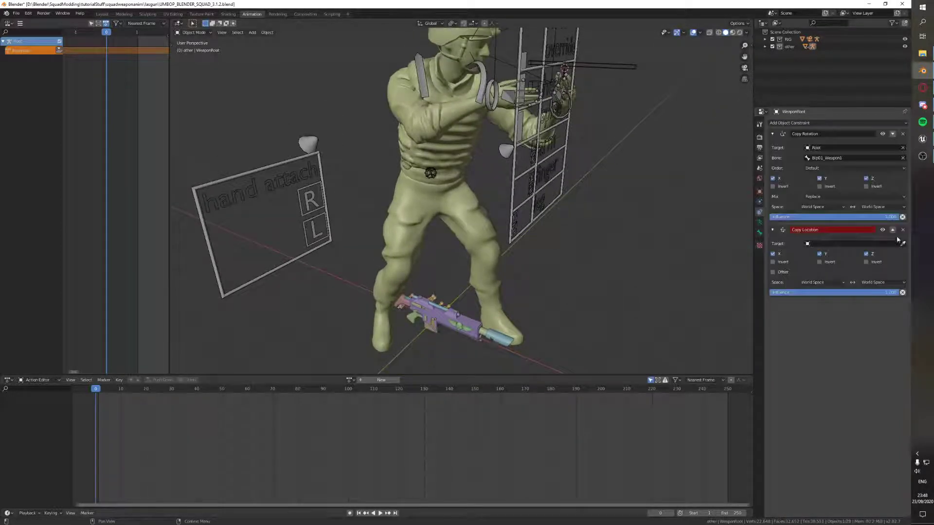
{"action": "left_click", "coordinate": [572, 156]}
{"action": "left_click", "coordinate": [846, 158]}
{"action": "left_click", "coordinate": [827, 254]}
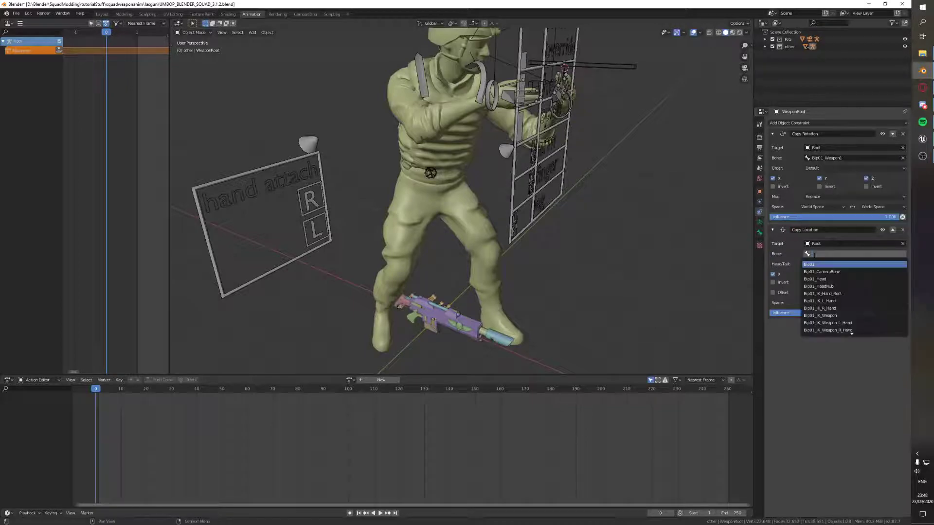
{"action": "left_click", "coordinate": [818, 264]}
{"action": "middle_click_drag", "start_coordinate": [574, 185], "coordinate": [526, 193]}
{"action": "scroll", "coordinate": [577, 174], "scroll_direction": "up", "scroll_amount": 6}
{"action": "scroll", "coordinate": [496, 181], "scroll_direction": "down", "scroll_amount": 7}
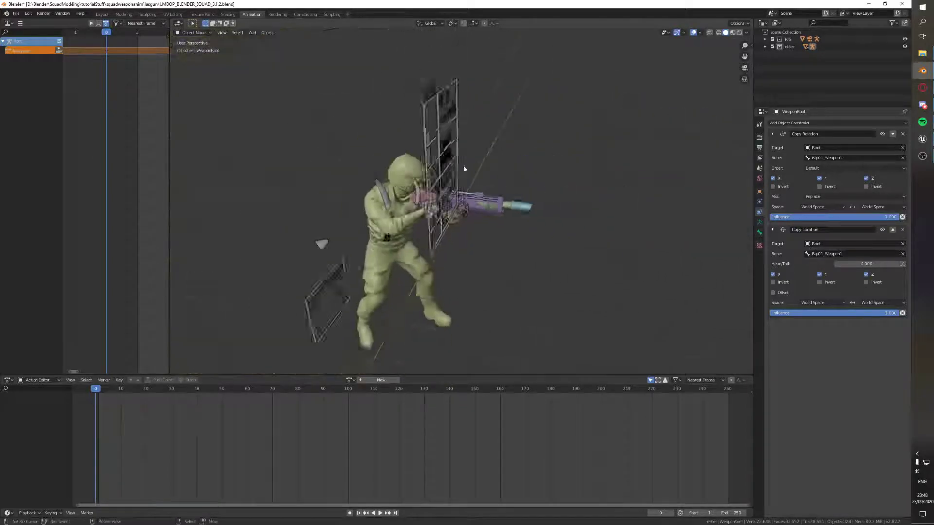
{"action": "middle_click_drag", "start_coordinate": [464, 168], "coordinate": [488, 144]}
Look through the camera and move the soldier rig's weapon controller to one side in Pose Mode.
{"action": "key", "text": "KP_0"}
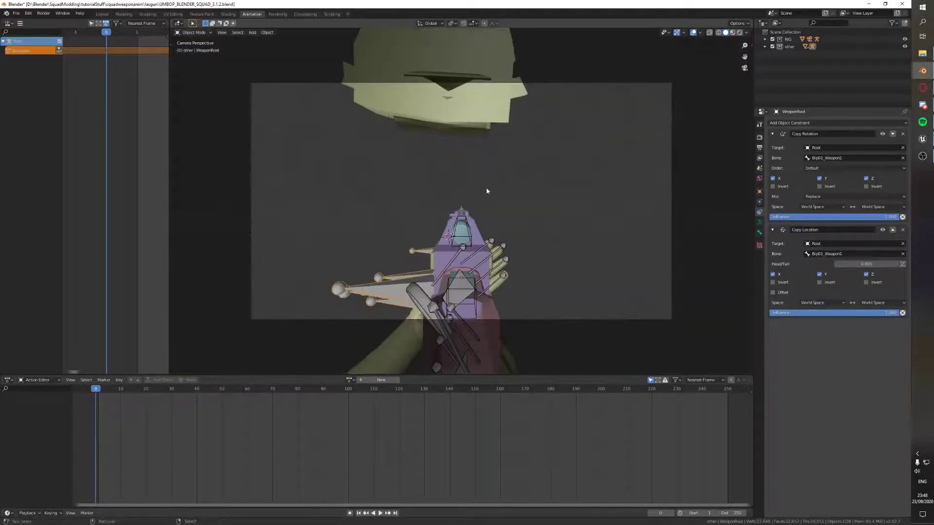
{"action": "left_click", "coordinate": [434, 254]}
{"action": "key", "text": "ctrl+Tab"}
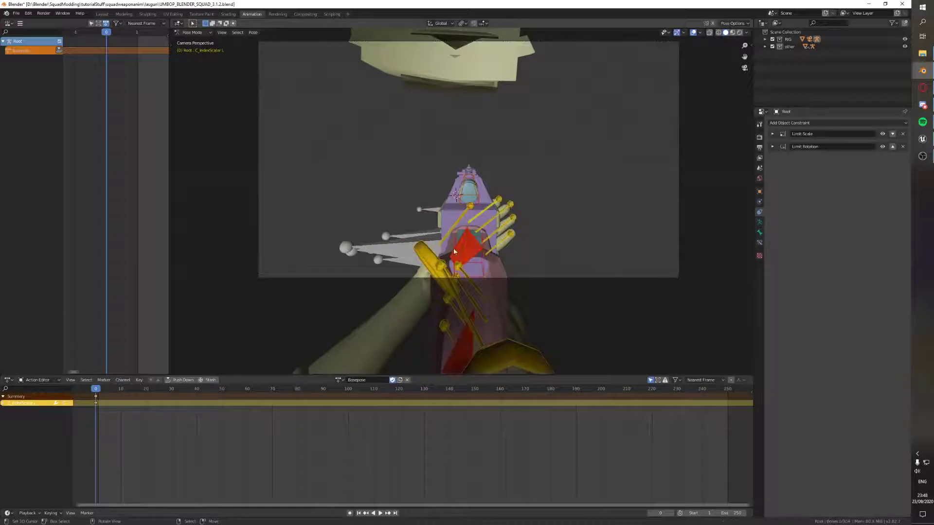
{"action": "scroll", "coordinate": [474, 236], "scroll_direction": "up", "scroll_amount": 2}
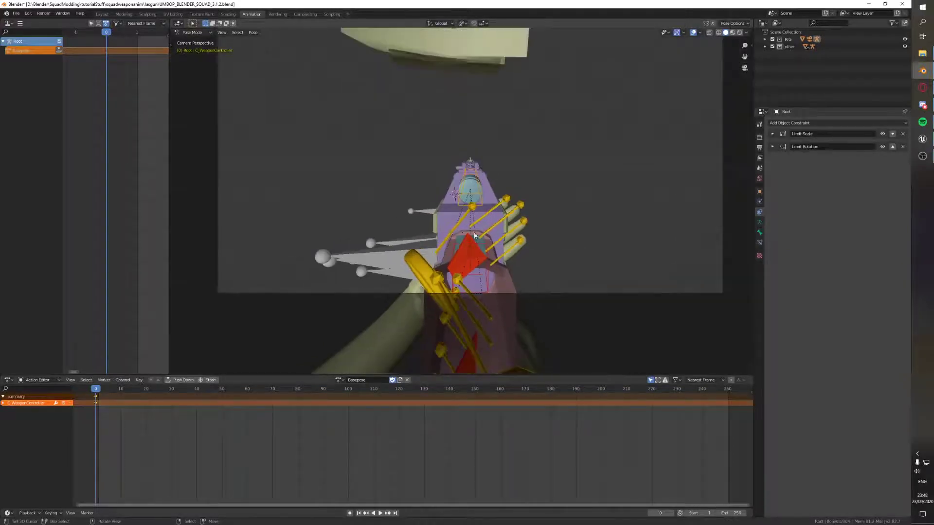
{"action": "key", "text": "g"}
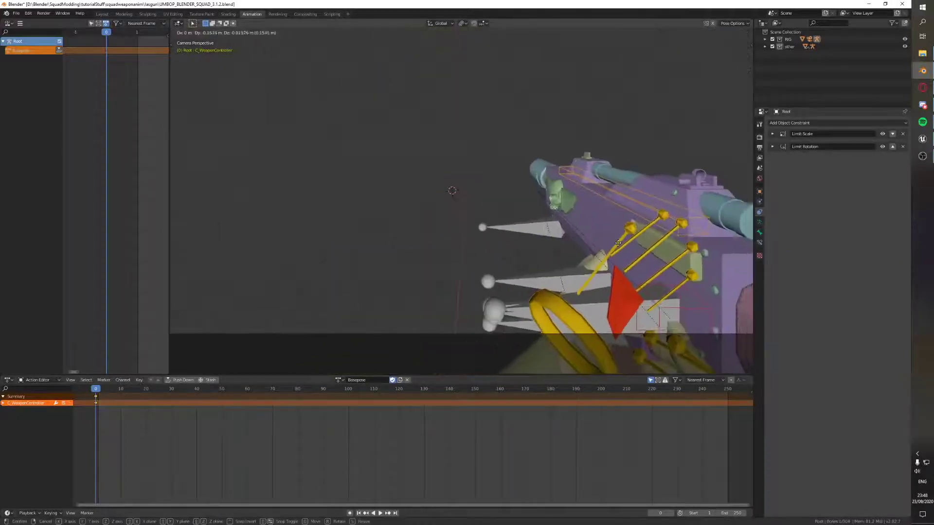
{"action": "left_click", "coordinate": [673, 254]}
{"action": "key", "text": "g"}
{"action": "left_click", "coordinate": [628, 248]}
{"action": "scroll", "coordinate": [541, 219], "scroll_direction": "down", "scroll_amount": 2}
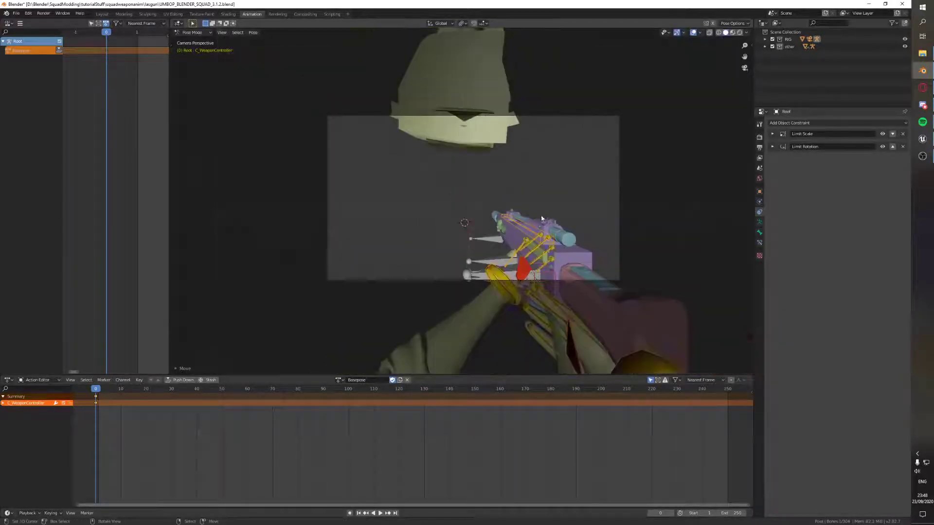
Delete the head vertices of the soldier mesh in Edit Mode so the head no longer blocks the camera.
{"action": "key", "text": "ctrl+Tab"}
{"action": "key", "text": "KP_0"}
{"action": "scroll", "coordinate": [579, 205], "scroll_direction": "down", "scroll_amount": 1}
{"action": "right_click", "coordinate": [591, 169]}
{"action": "key", "text": "shift+z"}
{"action": "key", "text": "KP_Decimal"}
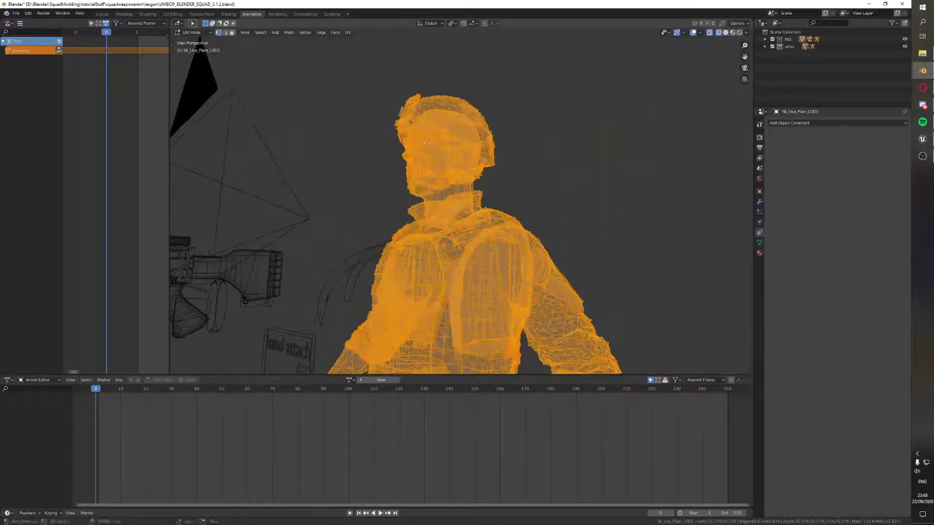
{"action": "key", "text": "Tab"}
{"action": "key", "text": "c"}
{"action": "left_click_drag", "start_coordinate": [400, 147], "coordinate": [426, 143]}
{"action": "key", "text": "Escape"}
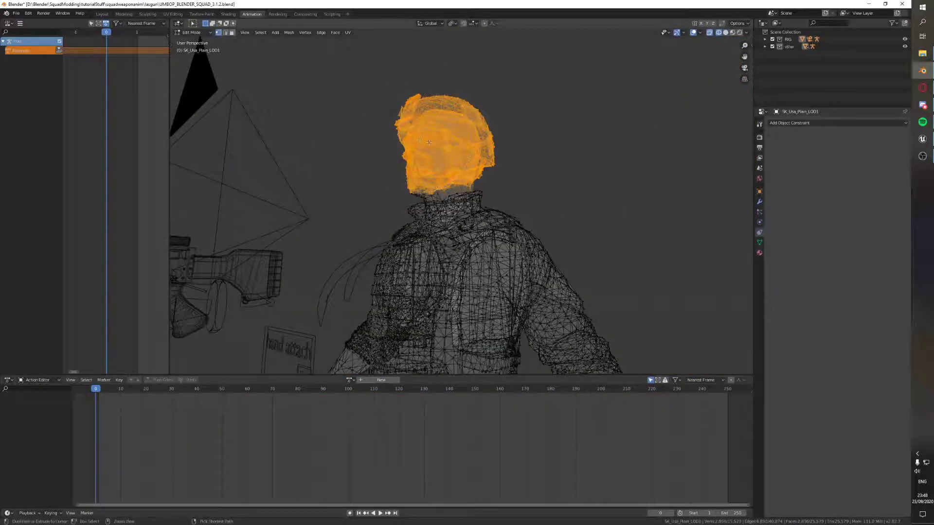
{"action": "key", "text": "x"}
{"action": "left_click", "coordinate": [454, 145]}
{"action": "key", "text": "shift+z"}
{"action": "scroll", "coordinate": [496, 185], "scroll_direction": "down", "scroll_amount": 5}
{"action": "middle_click_drag", "start_coordinate": [496, 186], "coordinate": [470, 59], "text": "shift"}
{"action": "scroll", "coordinate": [462, 97], "scroll_direction": "up", "scroll_amount": 3}
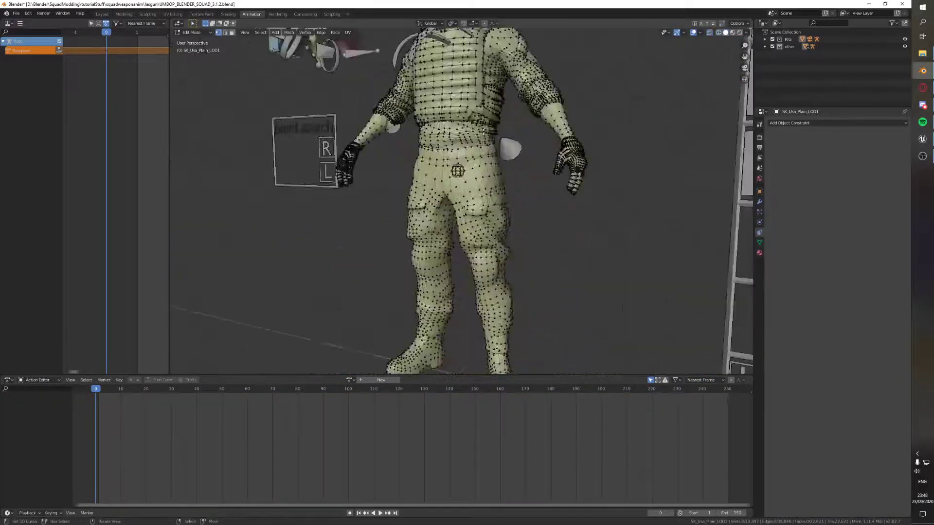
{"action": "key", "text": "Tab"}
Shift the weapon controller slightly back toward the centre of the camera view in Pose Mode.
{"action": "middle_click_drag", "start_coordinate": [457, 119], "coordinate": [403, 120]}
{"action": "key", "text": "KP_0"}
{"action": "scroll", "coordinate": [403, 122], "scroll_direction": "up", "scroll_amount": 2}
{"action": "right_click", "coordinate": [492, 200]}
{"action": "key", "text": "ctrl+Tab"}
{"action": "scroll", "coordinate": [563, 209], "scroll_direction": "up", "scroll_amount": 1}
{"action": "key", "text": "ctrl+Tab"}
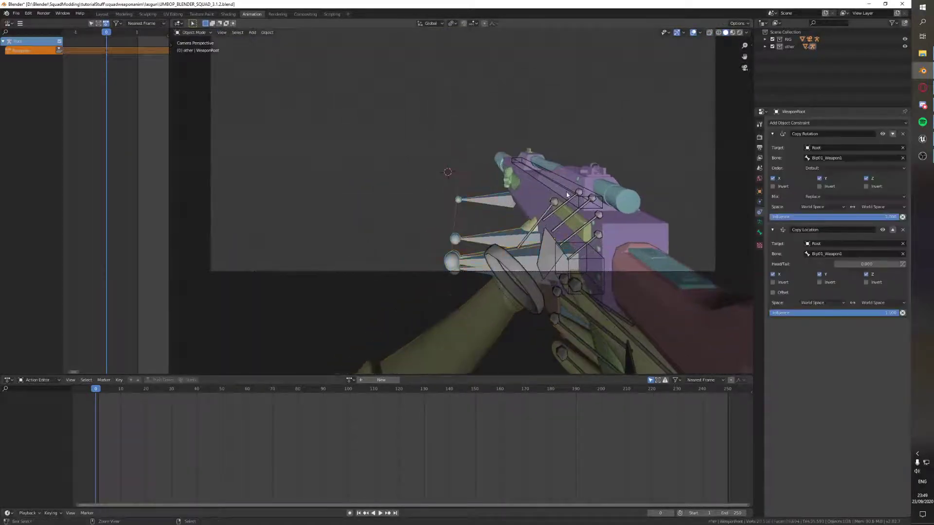
{"action": "right_click", "coordinate": [569, 194]}
{"action": "right_click", "coordinate": [569, 194]}
{"action": "key", "text": "ctrl+Tab"}
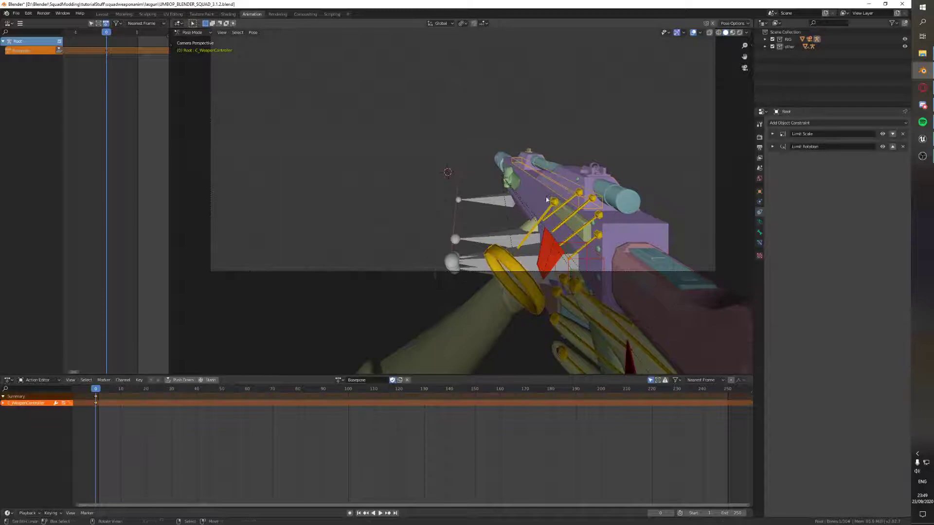
{"action": "key", "text": "g"}
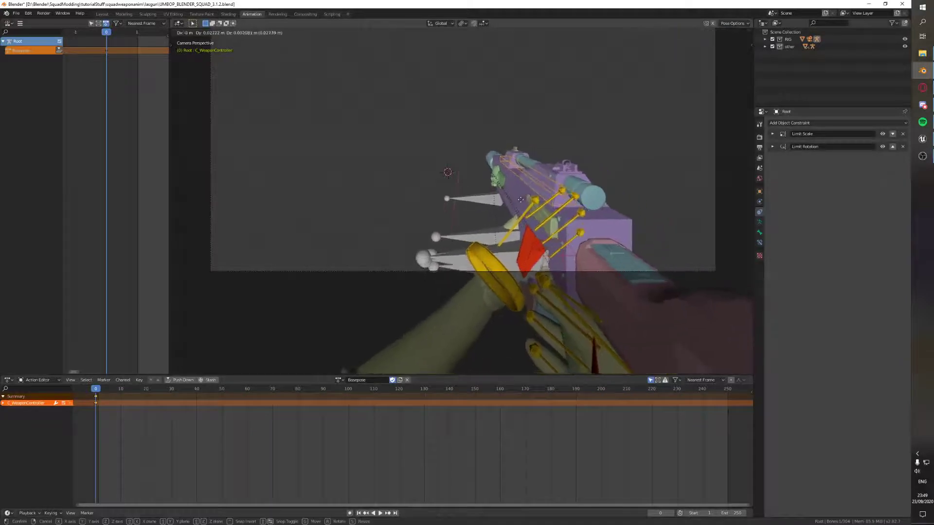
{"action": "left_click", "coordinate": [521, 193]}
Try rotating the left hand's weapon attach control around the lasgun, first about Y and then with trackball rotation.
{"action": "scroll", "coordinate": [521, 193], "scroll_direction": "up", "scroll_amount": 2}
{"action": "middle_click_drag", "start_coordinate": [521, 192], "coordinate": [602, 247], "text": "shift"}
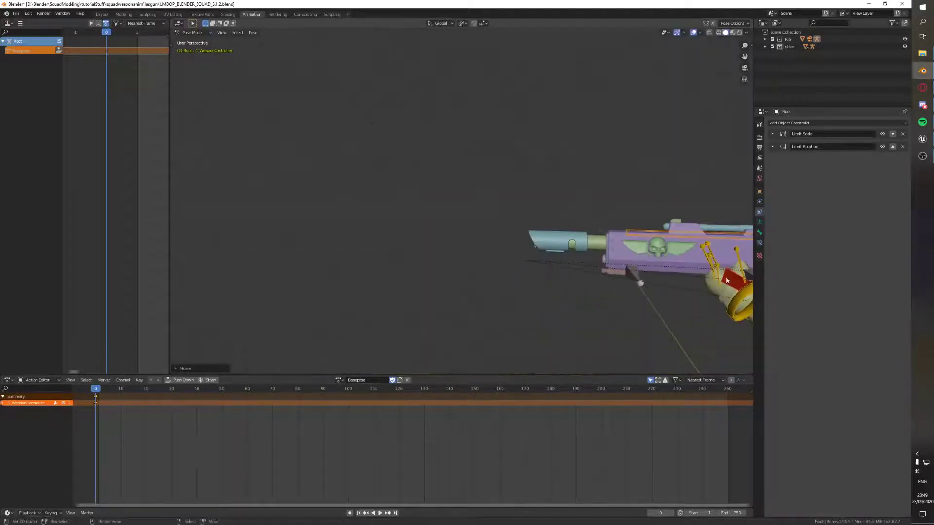
{"action": "key", "text": "KP_Decimal"}
{"action": "middle_click_drag", "start_coordinate": [587, 214], "coordinate": [611, 244]}
{"action": "key", "text": "r"}
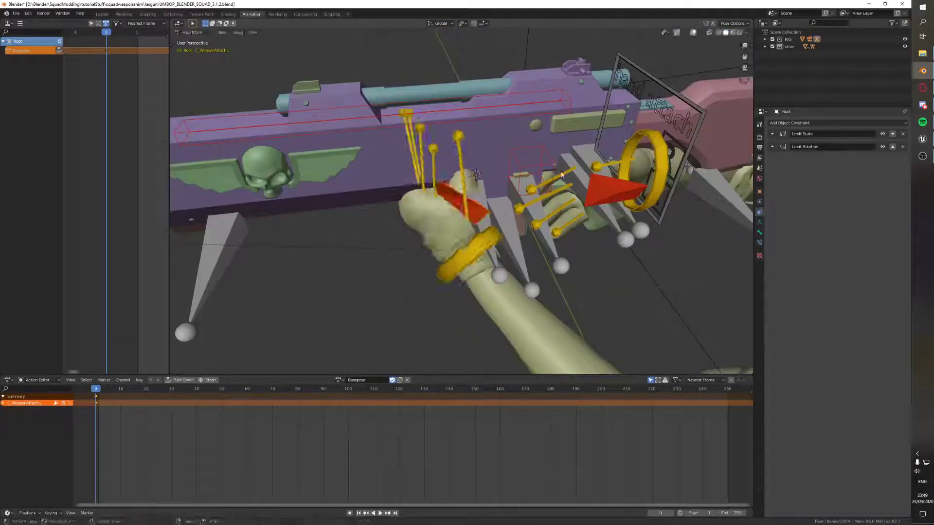
{"action": "key", "text": "y"}
{"action": "left_click", "coordinate": [485, 192]}
{"action": "middle_click_drag", "start_coordinate": [485, 192], "coordinate": [506, 209]}
{"action": "key", "text": "r"}
{"action": "key", "text": "r"}
{"action": "left_click", "coordinate": [458, 238]}
{"action": "scroll", "coordinate": [458, 238], "scroll_direction": "up", "scroll_amount": 4}
{"action": "key", "text": "r"}
{"action": "key", "text": "r"}
{"action": "left_click", "coordinate": [462, 221]}
{"action": "scroll", "coordinate": [462, 219], "scroll_direction": "down", "scroll_amount": 2}
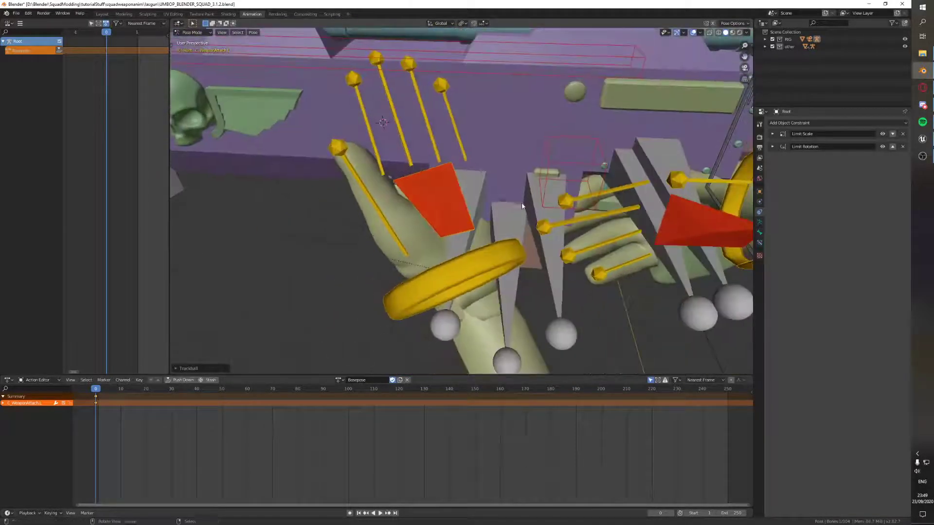
Undo the left-hand rotations and try a trackball rotation of the weapon controller.
{"action": "key", "text": "ctrl+z"}
{"action": "key", "text": "ctrl+z"}
{"action": "scroll", "coordinate": [507, 204], "scroll_direction": "down", "scroll_amount": 6}
{"action": "key", "text": "ctrl+z"}
{"action": "right_click", "coordinate": [493, 153]}
{"action": "key", "text": "r"}
{"action": "key", "text": "r"}
{"action": "right_click", "coordinate": [491, 153]}
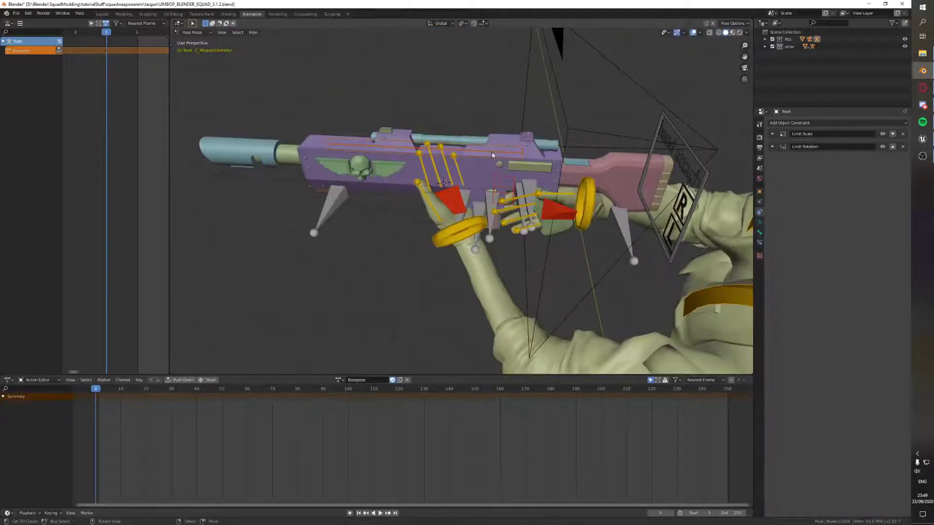
{"action": "key", "text": "r"}
{"action": "key", "text": "r"}
{"action": "right_click", "coordinate": [493, 157]}
{"action": "middle_click_drag", "start_coordinate": [493, 157], "coordinate": [578, 137]}
{"action": "scroll", "coordinate": [577, 137], "scroll_direction": "down", "scroll_amount": 2}
{"action": "scroll", "coordinate": [516, 184], "scroll_direction": "up", "scroll_amount": 4}
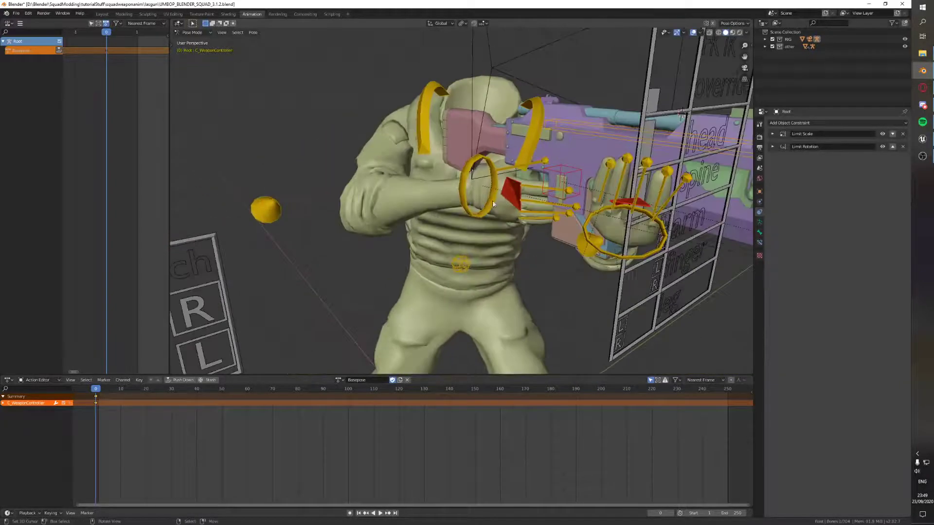
Detach the right hand from the weapon by moving the R slider across the hand attach board.
{"action": "right_click", "coordinate": [484, 202]}
{"action": "right_click", "coordinate": [504, 197]}
{"action": "middle_click_drag", "start_coordinate": [504, 197], "coordinate": [567, 140]}
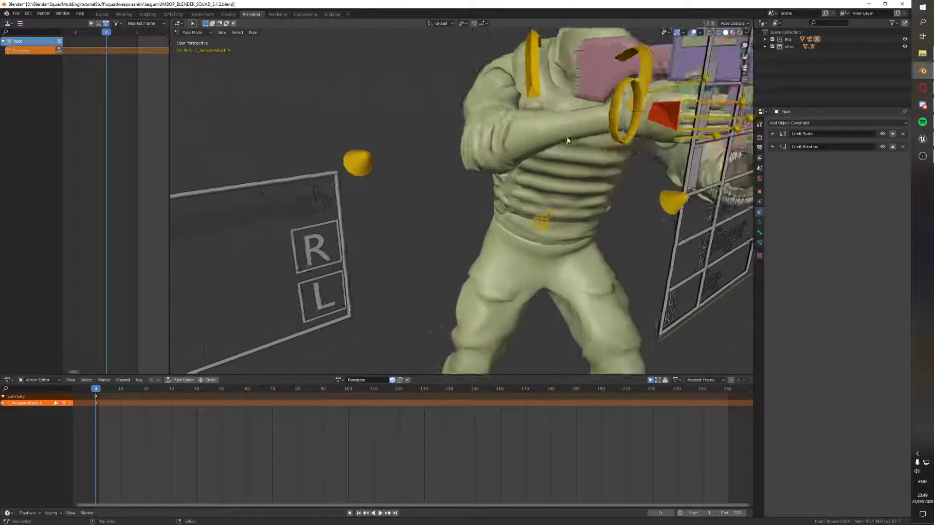
{"action": "scroll", "coordinate": [568, 139], "scroll_direction": "down", "scroll_amount": 2}
{"action": "right_click", "coordinate": [407, 208]}
{"action": "middle_click_drag", "start_coordinate": [407, 208], "coordinate": [501, 197]}
{"action": "left_click", "coordinate": [501, 197]}
{"action": "key", "text": "g"}
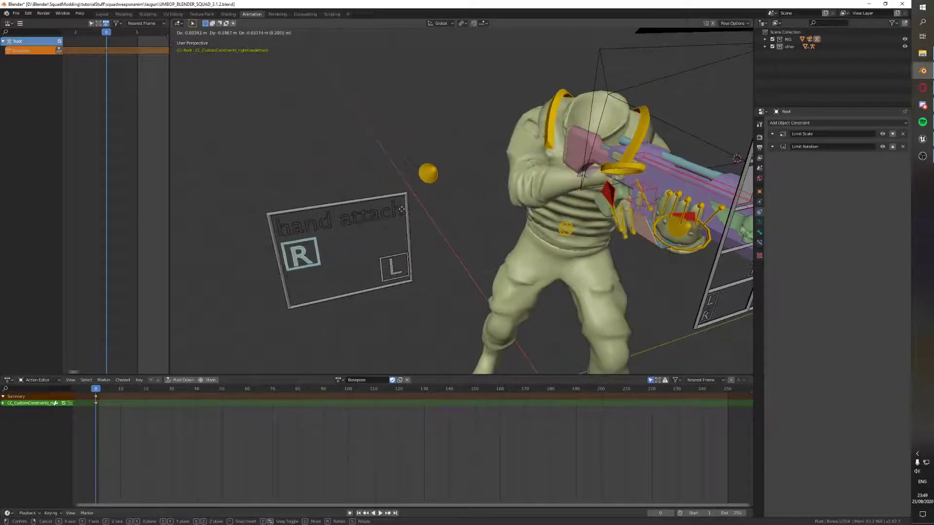
{"action": "left_click", "coordinate": [451, 205]}
Trackball-rotate the weapon controller to tilt the lasgun steeply with the right hand detached.
{"action": "key", "text": "r"}
{"action": "key", "text": "r"}
{"action": "left_click", "coordinate": [465, 212]}
{"action": "middle_click_drag", "start_coordinate": [464, 211], "coordinate": [418, 211], "text": "shift"}
{"action": "left_click", "coordinate": [595, 192]}
{"action": "key", "text": "r"}
{"action": "key", "text": "r"}
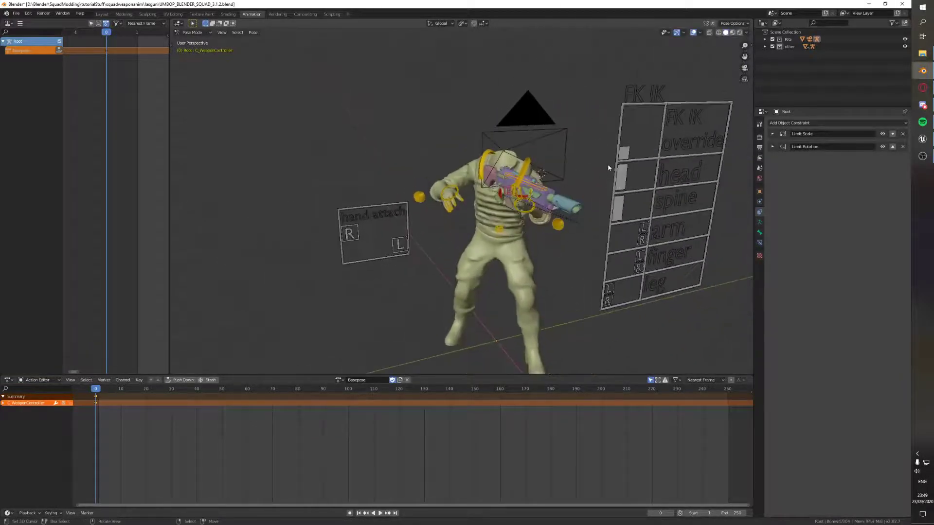
{"action": "left_click", "coordinate": [294, 272]}
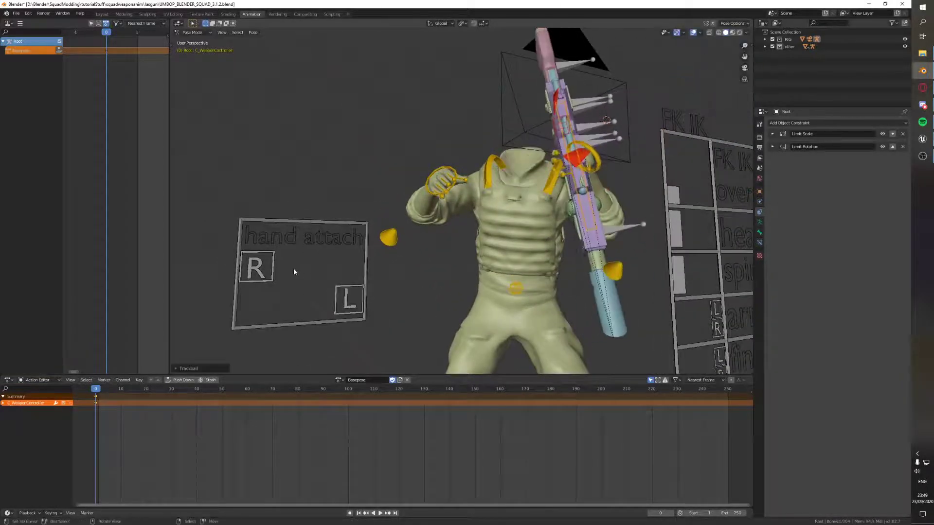
Reattach the right hand to the weapon by moving the R slider back across the hand attach board.
{"action": "left_click", "coordinate": [273, 266]}
{"action": "key", "text": "g"}
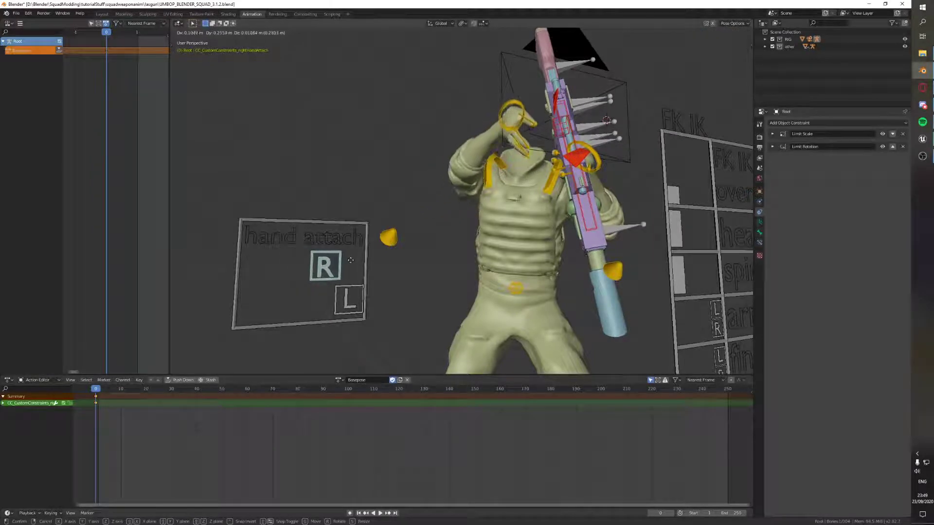
{"action": "left_click", "coordinate": [372, 259]}
Move the right hand's weapon attach control to offset the hand on the tilted lasgun.
{"action": "middle_click_drag", "start_coordinate": [377, 258], "coordinate": [518, 183]}
{"action": "scroll", "coordinate": [508, 174], "scroll_direction": "up", "scroll_amount": 4}
{"action": "left_click", "coordinate": [520, 145]}
{"action": "left_click", "coordinate": [520, 141]}
{"action": "key", "text": "g"}
{"action": "left_click", "coordinate": [510, 130]}
{"action": "scroll", "coordinate": [509, 170], "scroll_direction": "down", "scroll_amount": 4}
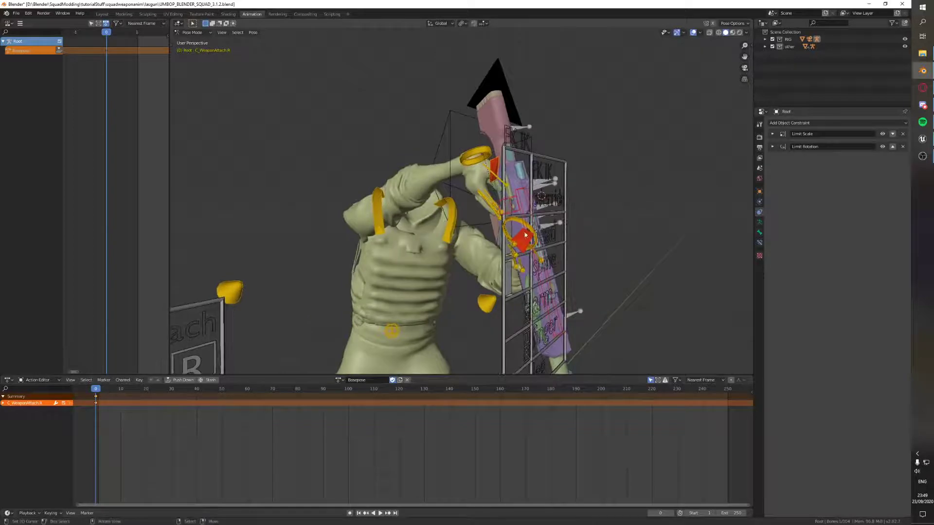
Slide the R hand attach control off again and try the L hand attach control.
{"action": "middle_click_drag", "start_coordinate": [507, 227], "coordinate": [476, 238]}
{"action": "scroll", "coordinate": [467, 243], "scroll_direction": "down", "scroll_amount": 3}
{"action": "right_click_drag", "start_coordinate": [327, 286], "coordinate": [386, 273]}
{"action": "scroll", "coordinate": [394, 269], "scroll_direction": "down", "scroll_amount": 3}
{"action": "left_click", "coordinate": [395, 267]}
{"action": "middle_click_drag", "start_coordinate": [394, 266], "coordinate": [394, 255]}
{"action": "right_click_drag", "start_coordinate": [394, 255], "coordinate": [387, 256]}
{"action": "middle_click_drag", "start_coordinate": [559, 250], "coordinate": [476, 245]}
{"action": "middle_click_drag", "start_coordinate": [584, 236], "coordinate": [789, 211], "text": "shift"}
{"action": "scroll", "coordinate": [421, 165], "scroll_direction": "down", "scroll_amount": 5}
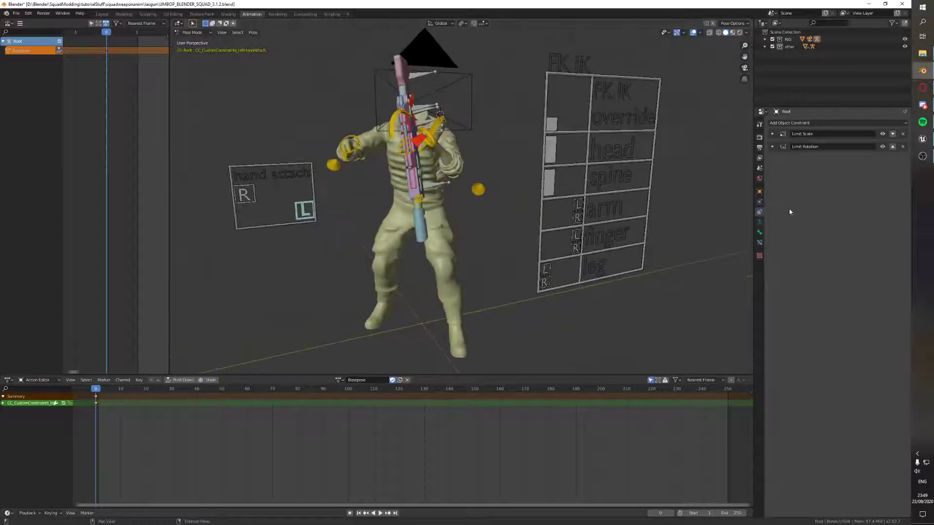
Show the Root armature's additional bone layer with the foot and knee controls, and try moving the left foot control.
{"action": "left_click", "coordinate": [759, 222]}
{"action": "left_click", "coordinate": [771, 168], "text": "shift"}
{"action": "middle_click_drag", "start_coordinate": [525, 209], "coordinate": [544, 167], "text": "shift"}
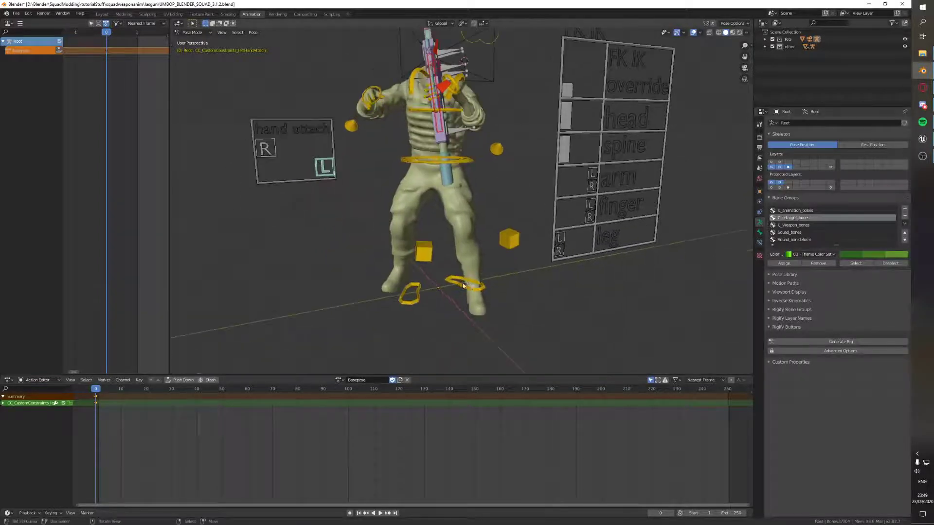
{"action": "left_click", "coordinate": [476, 282]}
{"action": "middle_click_drag", "start_coordinate": [515, 273], "coordinate": [486, 273]}
{"action": "key", "text": "g"}
{"action": "right_click", "coordinate": [557, 240]}
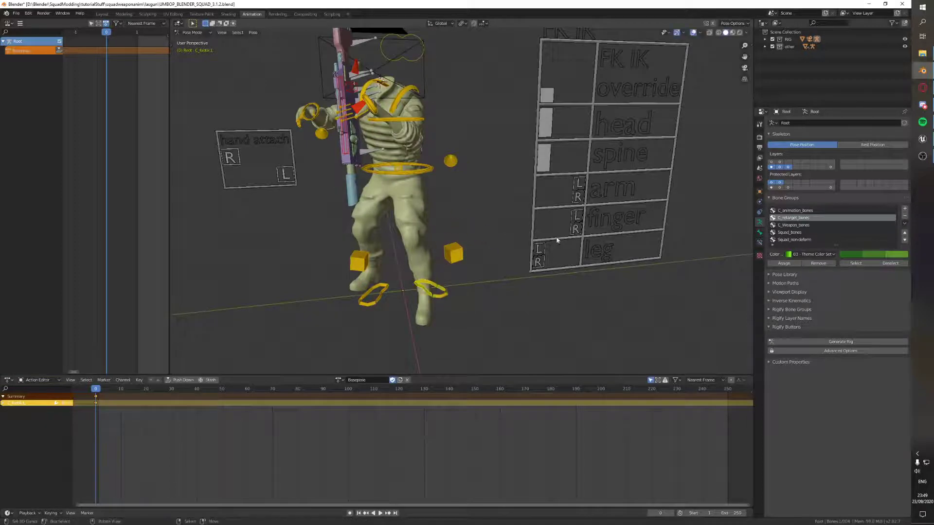
Switch both legs to IK by moving the L and R leg sliders across the FK IK override board.
{"action": "left_click", "coordinate": [537, 262]}
{"action": "left_click", "coordinate": [539, 249], "text": "shift"}
{"action": "key", "text": "g"}
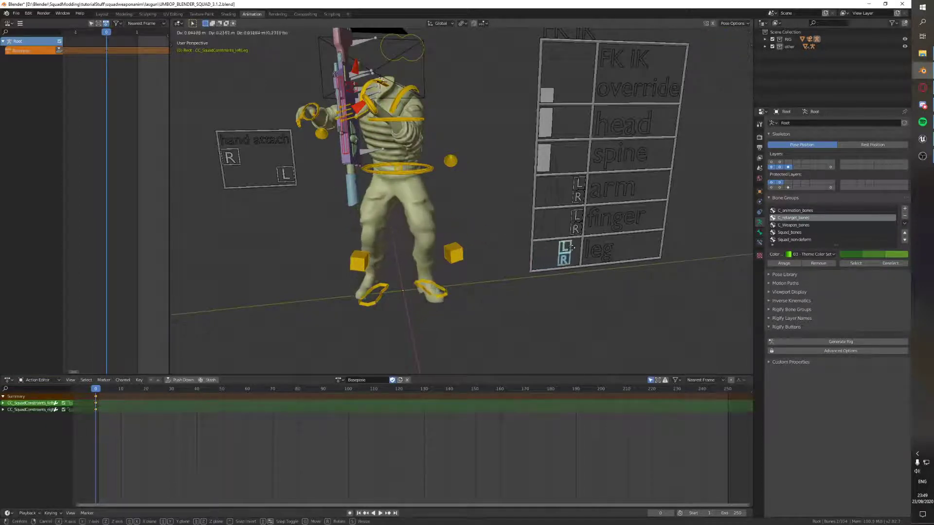
{"action": "left_click", "coordinate": [589, 247]}
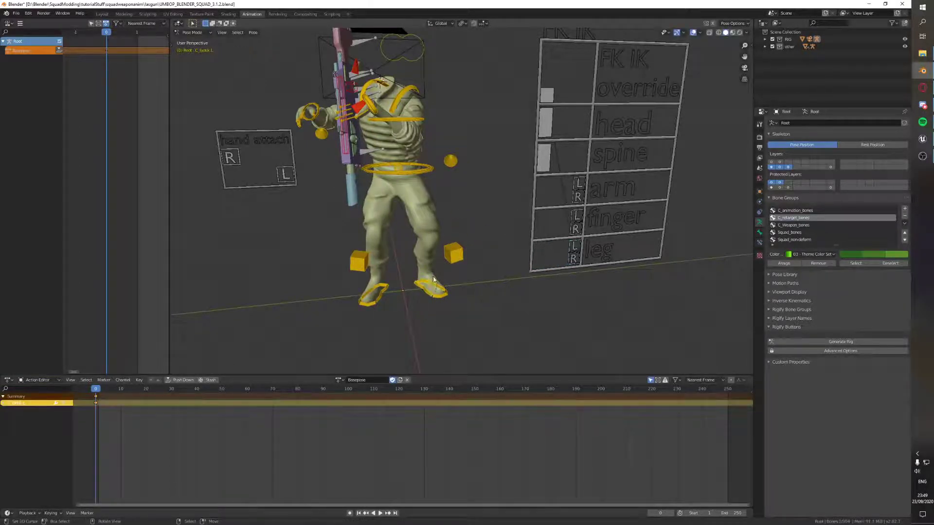
Return the L and R leg sliders to the FK side of the override board.
{"action": "left_click", "coordinate": [578, 246]}
{"action": "key", "text": "ctrl+z"}
{"action": "key", "text": "ctrl+z"}
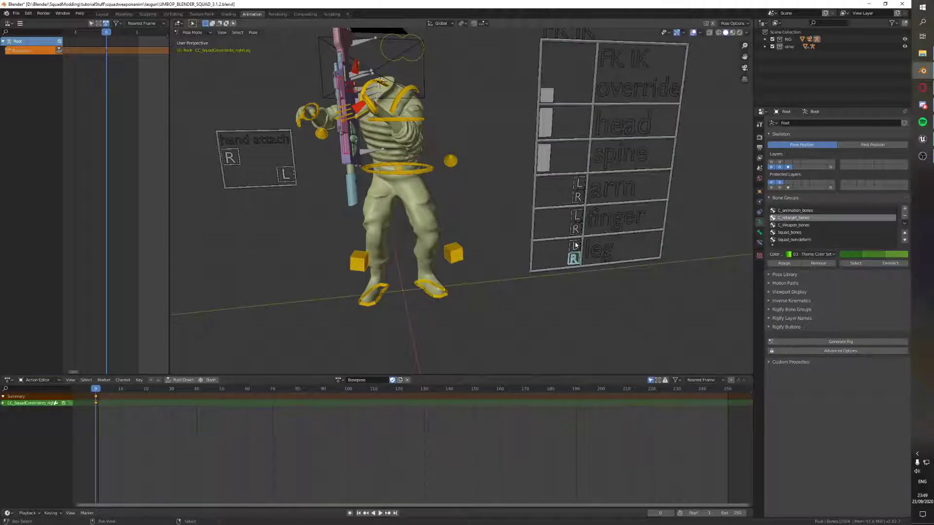
{"action": "key", "text": "g"}
{"action": "left_click", "coordinate": [432, 202]}
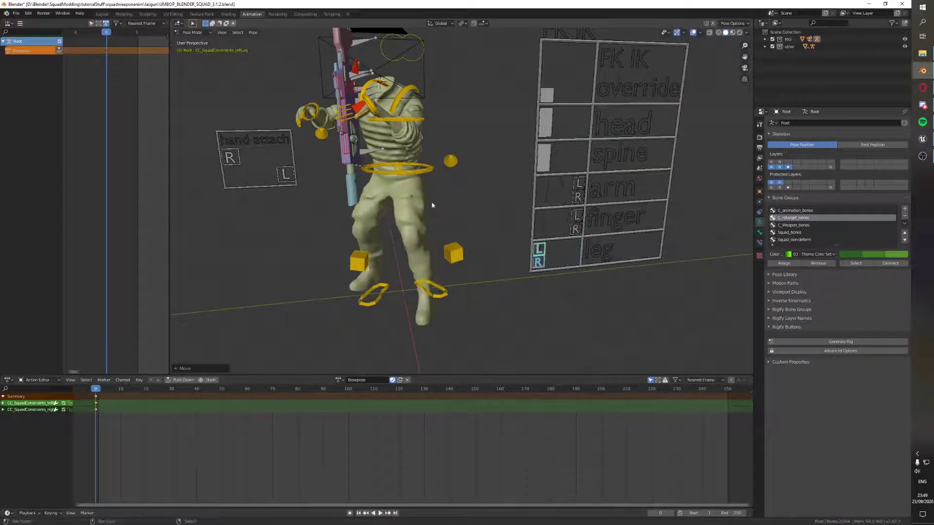
Select all of the rig's controls and reset them to the keyed base pose at frame 0.
{"action": "middle_click_drag", "start_coordinate": [586, 174], "coordinate": [599, 211], "text": "shift"}
{"action": "key", "text": "a"}
{"action": "middle_click_drag", "start_coordinate": [340, 248], "coordinate": [333, 274]}
{"action": "left_click", "coordinate": [96, 389]}
{"action": "middle_click_drag", "start_coordinate": [362, 246], "coordinate": [432, 263]}
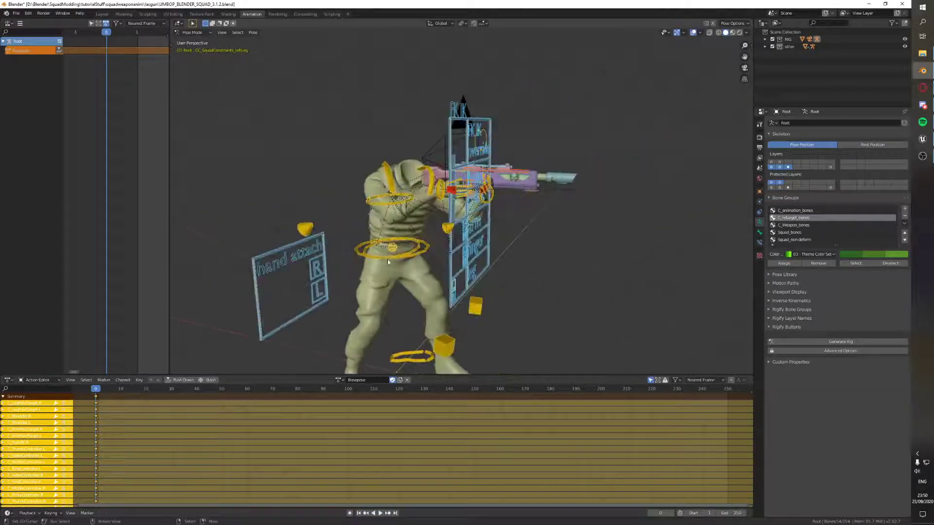
Select only the weapon controller and move the lasgun within the first-person camera view.
{"action": "key", "text": "alt+a"}
{"action": "right_click", "coordinate": [498, 170]}
{"action": "key", "text": "KP_Decimal"}
{"action": "middle_click_drag", "start_coordinate": [482, 161], "coordinate": [514, 258]}
{"action": "key", "text": "KP_0"}
{"action": "scroll", "coordinate": [495, 167], "scroll_direction": "down", "scroll_amount": 1}
{"action": "key", "text": "g"}
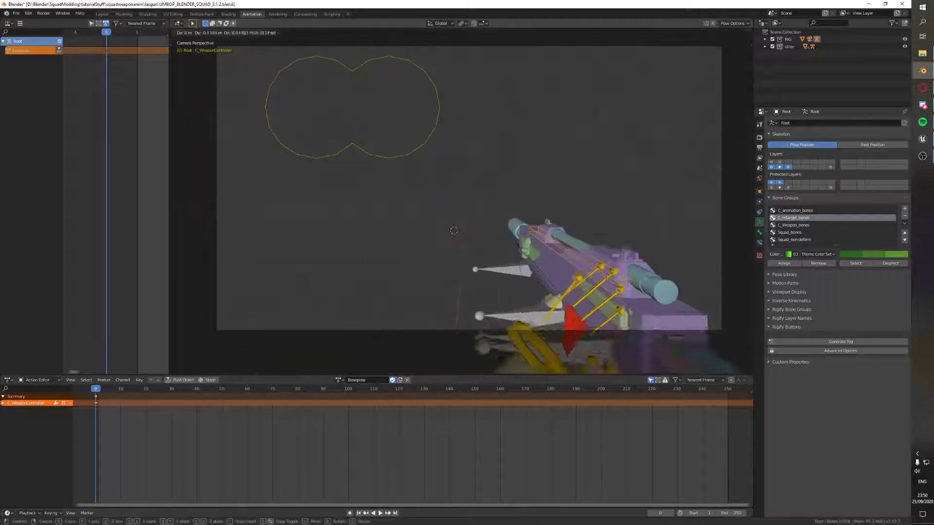
{"action": "left_click", "coordinate": [638, 295]}
{"action": "middle_click_drag", "start_coordinate": [638, 296], "coordinate": [455, 227], "text": "shift"}
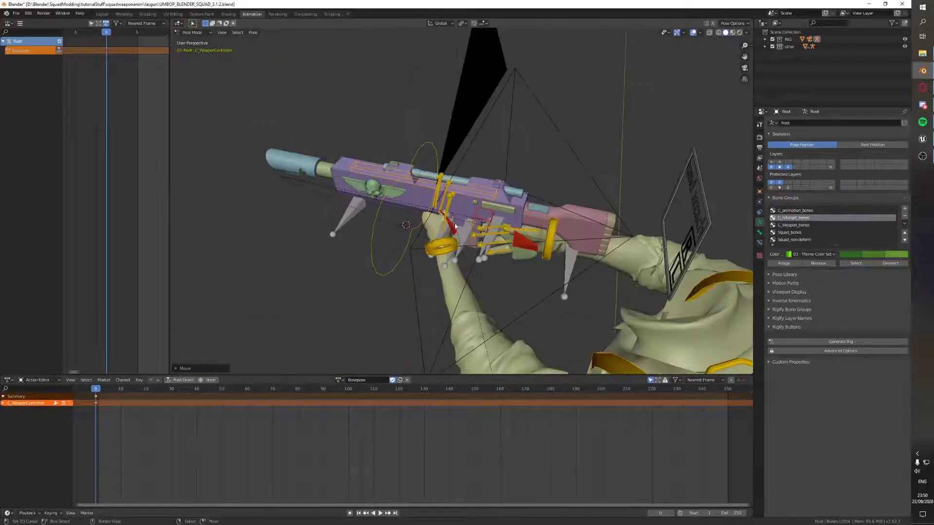
Rotate and move the left hand's weapon attach control to place the hand under the lasgun's body.
{"action": "key", "text": "KP_Decimal"}
{"action": "middle_click_drag", "start_coordinate": [512, 294], "coordinate": [516, 216]}
{"action": "middle_click_drag", "start_coordinate": [515, 217], "coordinate": [693, 276], "text": "shift"}
{"action": "scroll", "coordinate": [693, 276], "scroll_direction": "down", "scroll_amount": 5}
{"action": "key", "text": "r"}
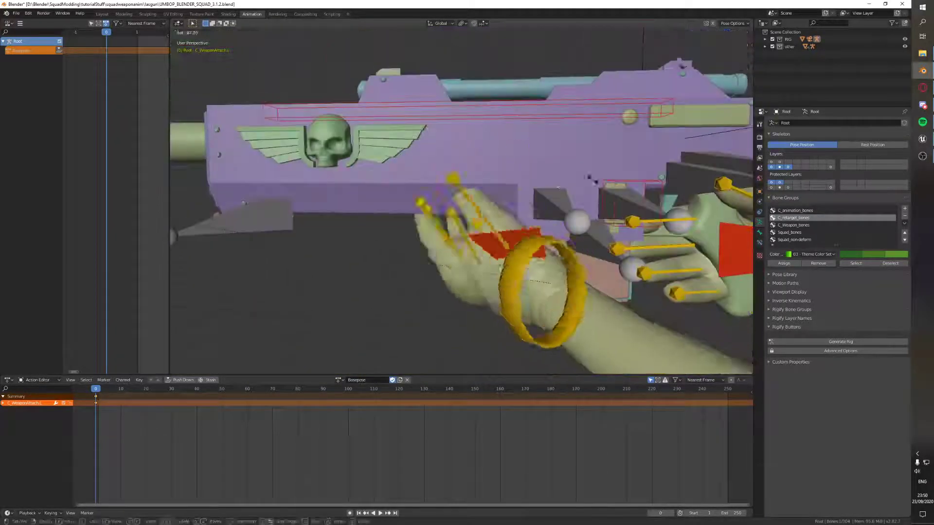
{"action": "left_click", "coordinate": [559, 190]}
{"action": "key", "text": "r"}
{"action": "left_click", "coordinate": [547, 206]}
{"action": "middle_click_drag", "start_coordinate": [547, 207], "coordinate": [494, 243]}
{"action": "key", "text": "g"}
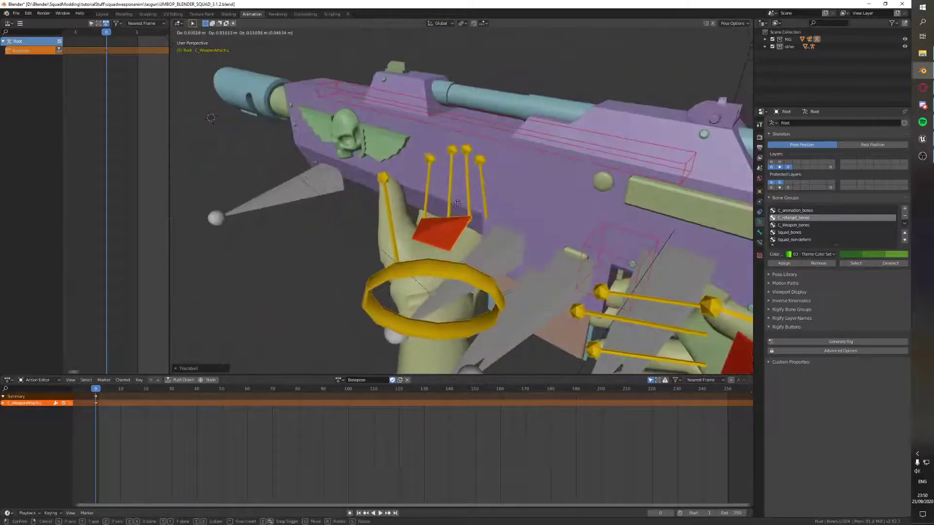
{"action": "left_click", "coordinate": [539, 282]}
{"action": "middle_click_drag", "start_coordinate": [539, 282], "coordinate": [539, 260]}
Fine-tune the left hand's placement against the lasgun with further rotations and moves of its controls.
{"action": "key", "text": "r"}
{"action": "middle_click_drag", "start_coordinate": [561, 294], "coordinate": [463, 221]}
{"action": "right_click", "coordinate": [587, 213], "text": "shift"}
{"action": "key", "text": "g"}
{"action": "left_click", "coordinate": [600, 215]}
{"action": "key", "text": "g"}
{"action": "left_click", "coordinate": [517, 215]}
{"action": "key", "text": "g"}
{"action": "left_click", "coordinate": [486, 221]}
{"action": "right_click", "coordinate": [357, 222]}
{"action": "right_click", "coordinate": [358, 222]}
{"action": "key", "text": "g"}
{"action": "middle_click_drag", "start_coordinate": [375, 223], "coordinate": [641, 207]}
{"action": "left_click", "coordinate": [408, 215]}
Try scaling the left ring finger's control to curl that finger.
{"action": "right_click", "coordinate": [517, 163]}
{"action": "key", "text": "KP_0"}
{"action": "key", "text": "KP_0"}
{"action": "key", "text": "KP_Decimal"}
{"action": "key", "text": "s"}
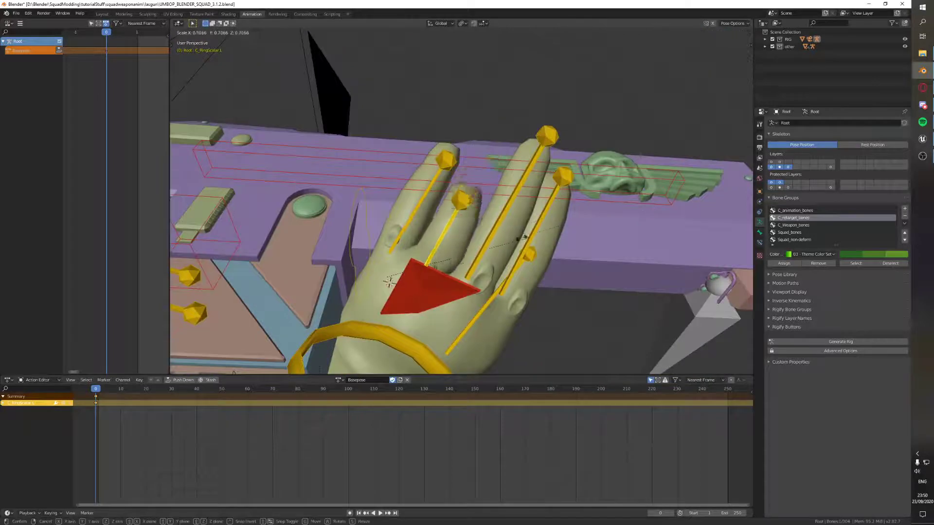
{"action": "left_click", "coordinate": [542, 262]}
{"action": "middle_click_drag", "start_coordinate": [542, 265], "coordinate": [606, 251]}
{"action": "key", "text": "ctrl+z"}
{"action": "key", "text": "s"}
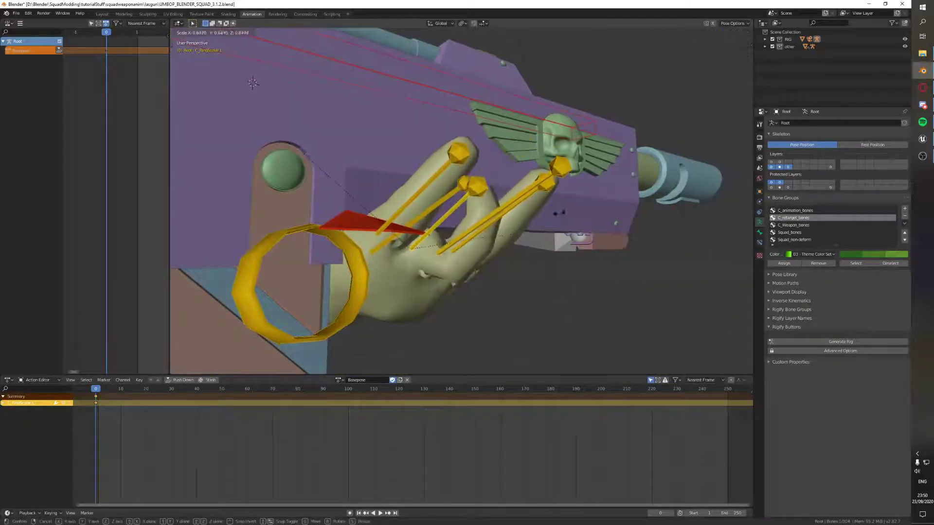
{"action": "left_click", "coordinate": [431, 184]}
Try moving the left pinky finger's controls to bend the finger.
{"action": "right_click", "coordinate": [458, 154]}
{"action": "key", "text": "g"}
{"action": "right_click", "coordinate": [442, 195]}
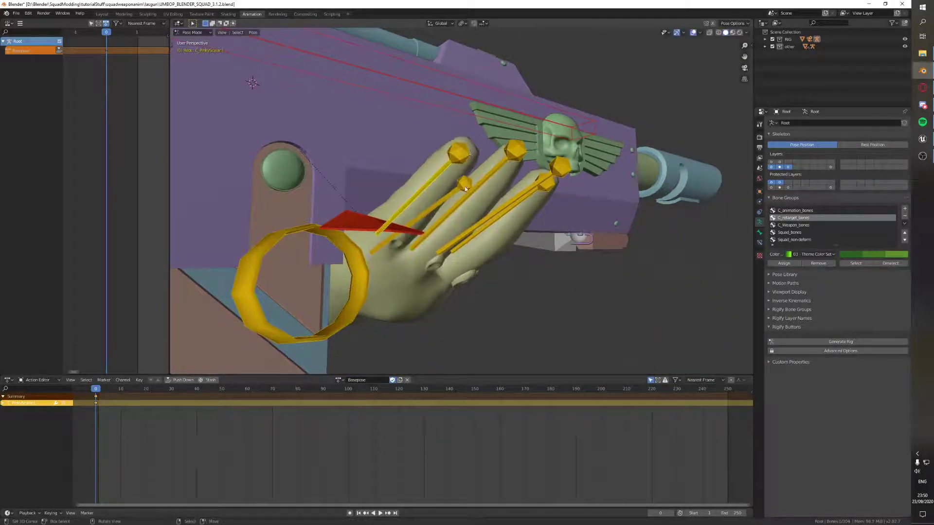
{"action": "middle_click_drag", "start_coordinate": [465, 186], "coordinate": [494, 152]}
{"action": "key", "text": "g"}
{"action": "left_click", "coordinate": [485, 197]}
{"action": "middle_click_drag", "start_coordinate": [485, 197], "coordinate": [453, 231]}
{"action": "key", "text": "g"}
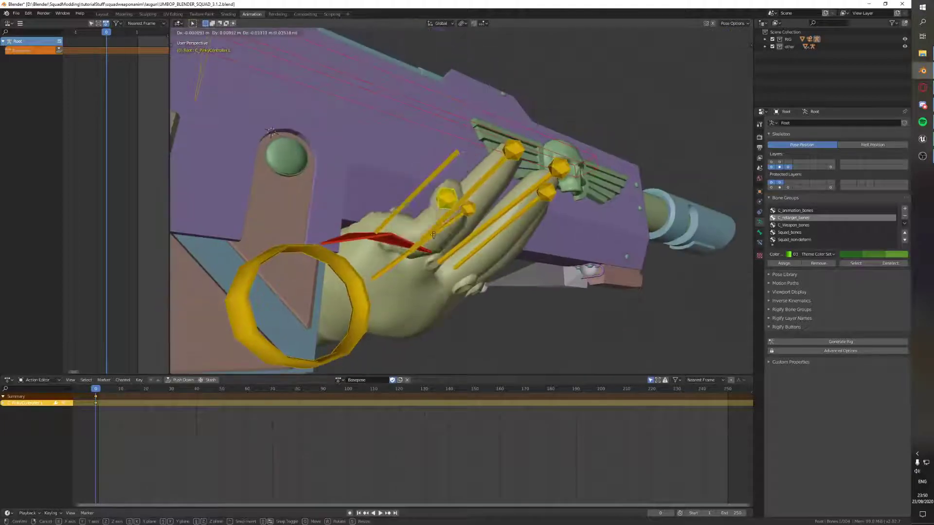
{"action": "left_click", "coordinate": [457, 197]}
{"action": "left_click", "coordinate": [448, 199]}
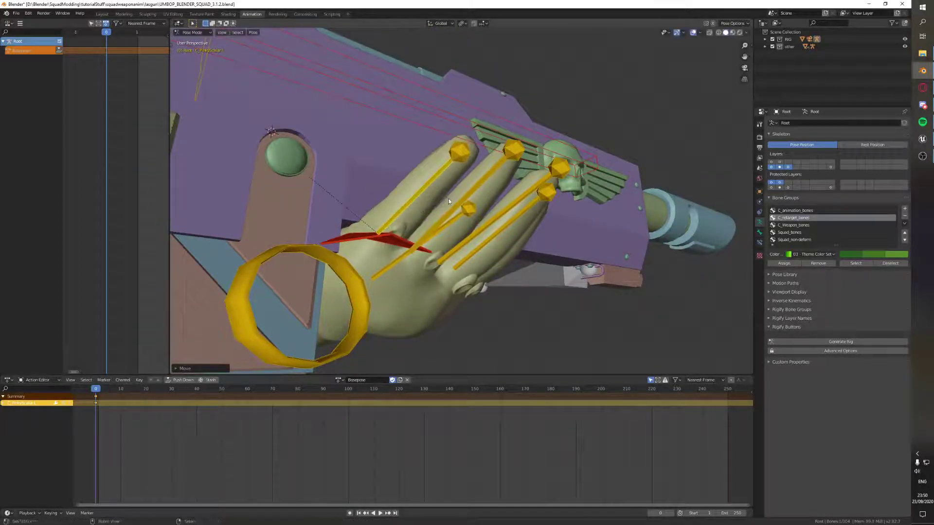
{"action": "key", "text": "g"}
{"action": "middle_click_drag", "start_coordinate": [488, 193], "coordinate": [575, 256]}
{"action": "left_click", "coordinate": [491, 201]}
Switch both hands' fingers to FK by moving the L and R finger sliders across the FK IK override board.
{"action": "scroll", "coordinate": [491, 201], "scroll_direction": "down", "scroll_amount": 5}
{"action": "scroll", "coordinate": [514, 245], "scroll_direction": "up", "scroll_amount": 3}
{"action": "left_click", "coordinate": [580, 251]}
{"action": "left_click", "coordinate": [586, 238], "text": "shift"}
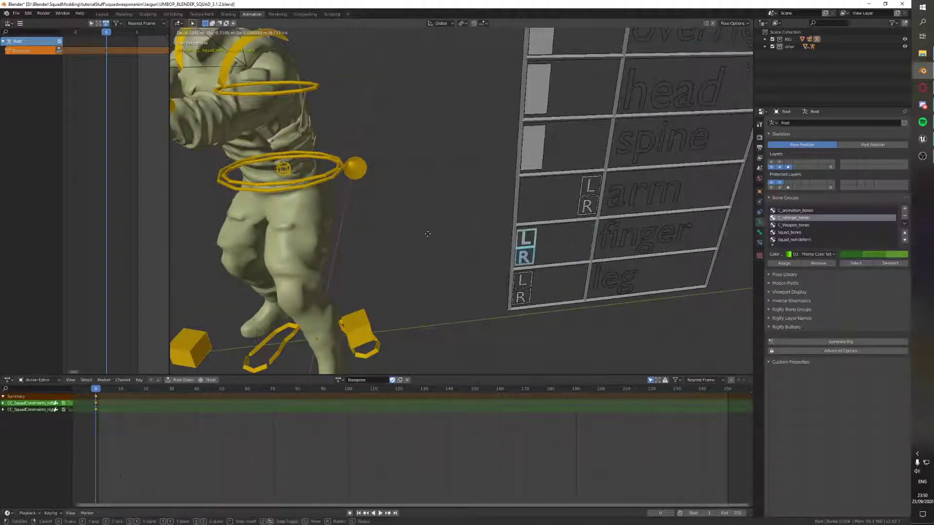
{"action": "left_click", "coordinate": [427, 234]}
{"action": "middle_click_drag", "start_coordinate": [427, 234], "coordinate": [422, 265]}
{"action": "key", "text": "q"}
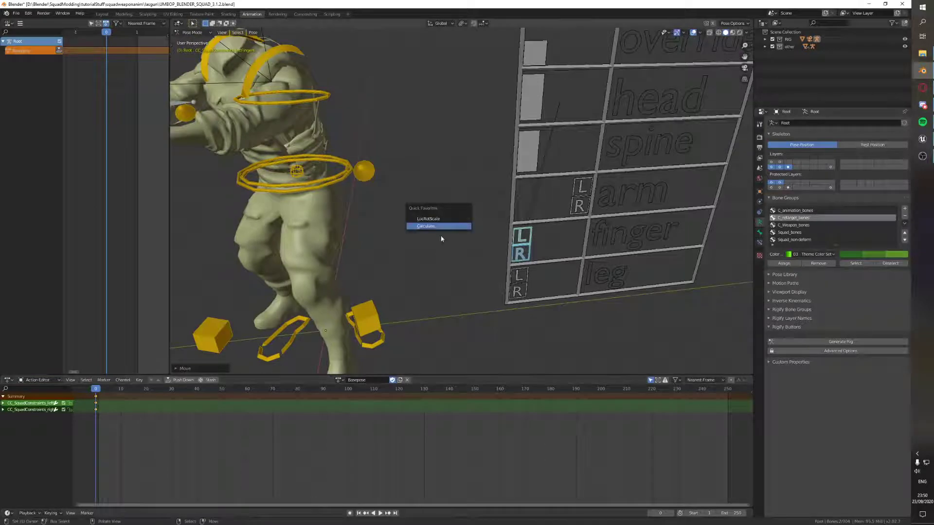
{"action": "key", "text": "i"}
{"action": "middle_click_drag", "start_coordinate": [439, 223], "coordinate": [567, 214]}
{"action": "middle_click_drag", "start_coordinate": [568, 214], "coordinate": [723, 195]}
Show the two Squad bone layers and try rotating a finger bone of the right hand.
{"action": "scroll", "coordinate": [723, 195], "scroll_direction": "up", "scroll_amount": 3}
{"action": "left_click", "coordinate": [771, 162]}
{"action": "left_click", "coordinate": [779, 162], "text": "shift"}
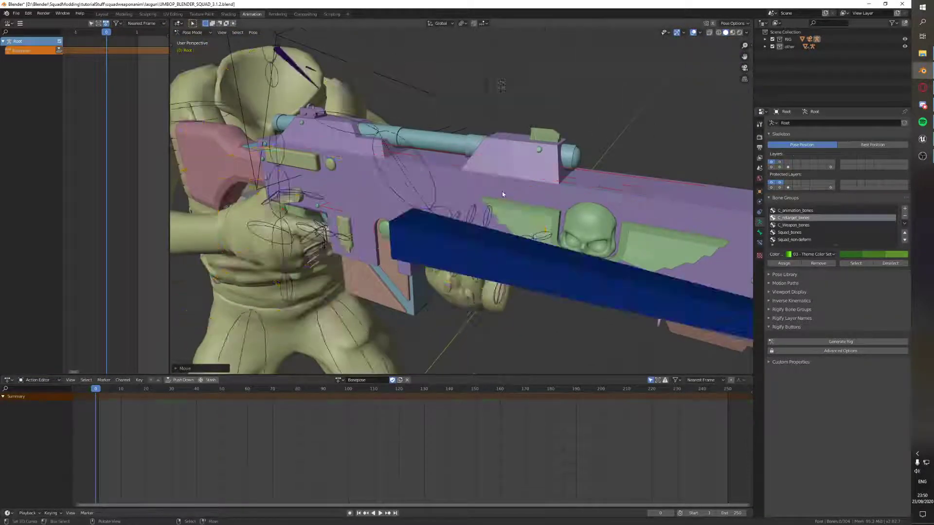
{"action": "middle_click_drag", "start_coordinate": [438, 197], "coordinate": [528, 275]}
{"action": "scroll", "coordinate": [510, 208], "scroll_direction": "up", "scroll_amount": 2}
{"action": "left_click", "coordinate": [504, 334]}
{"action": "key", "text": "r"}
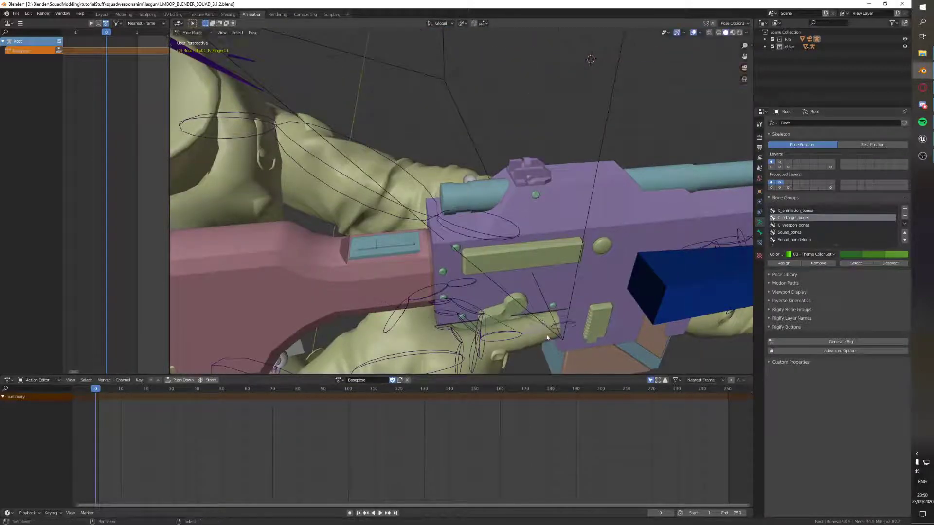
{"action": "key", "text": "g"}
Isolate the bone layer with the control boards and return the L and R finger sliders to the IK side.
{"action": "left_click", "coordinate": [788, 167]}
{"action": "middle_click_drag", "start_coordinate": [652, 142], "coordinate": [413, 166]}
{"action": "scroll", "coordinate": [389, 195], "scroll_direction": "down", "scroll_amount": 3}
{"action": "key", "text": "space"}
{"action": "key", "text": "Escape"}
{"action": "scroll", "coordinate": [486, 224], "scroll_direction": "down", "scroll_amount": 4}
{"action": "middle_click_drag", "start_coordinate": [544, 214], "coordinate": [460, 250]}
{"action": "scroll", "coordinate": [460, 250], "scroll_direction": "up", "scroll_amount": 4}
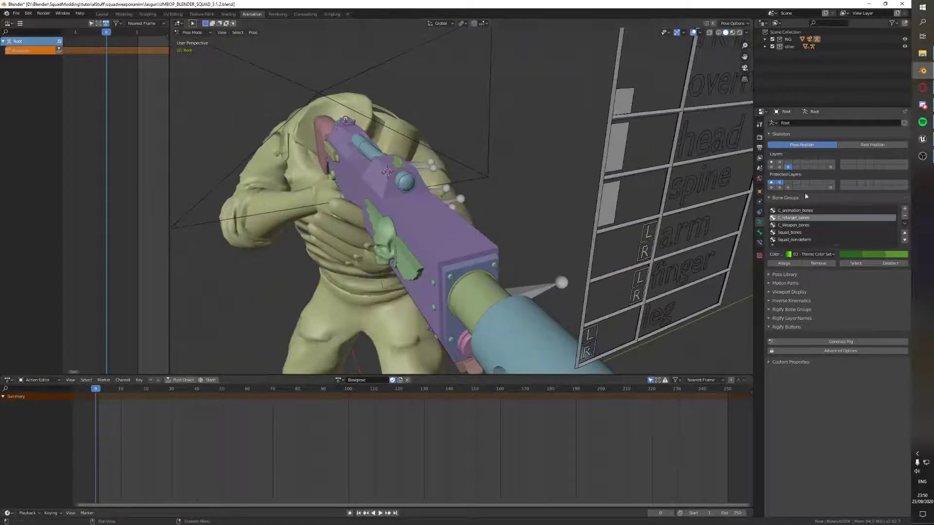
Select all of the sliders and frames of the hand attach and FK IK override boards.
{"action": "scroll", "coordinate": [602, 168], "scroll_direction": "down", "scroll_amount": 3}
{"action": "mouse_move", "coordinate": [603, 168]}
{"action": "middle_mouse_down"}
{"action": "mouse_move", "coordinate": [652, 156]}
{"action": "mouse_move", "coordinate": [607, 169]}
{"action": "middle_mouse_up"}
{"action": "key", "text": "a"}
{"action": "scroll", "coordinate": [606, 169], "scroll_direction": "down", "scroll_amount": 4}
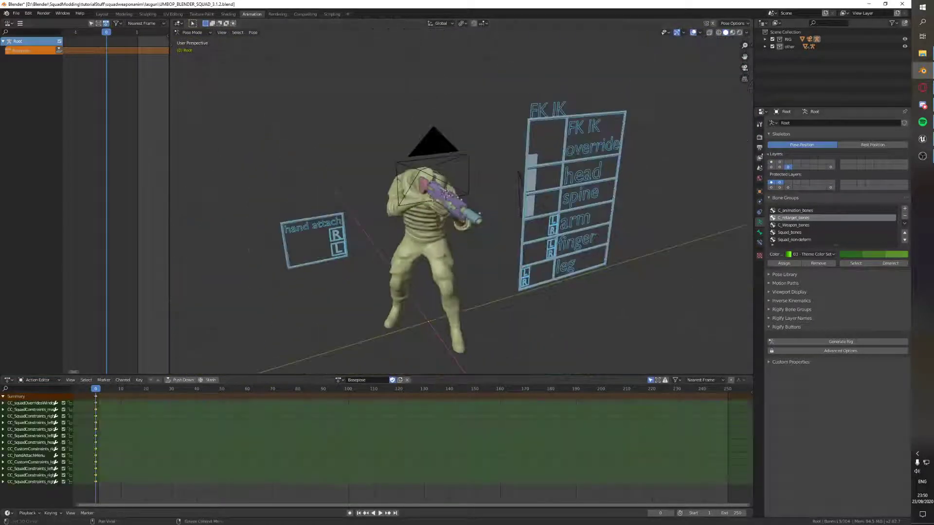
{"action": "scroll", "coordinate": [744, 163], "scroll_direction": "up", "scroll_amount": 3}
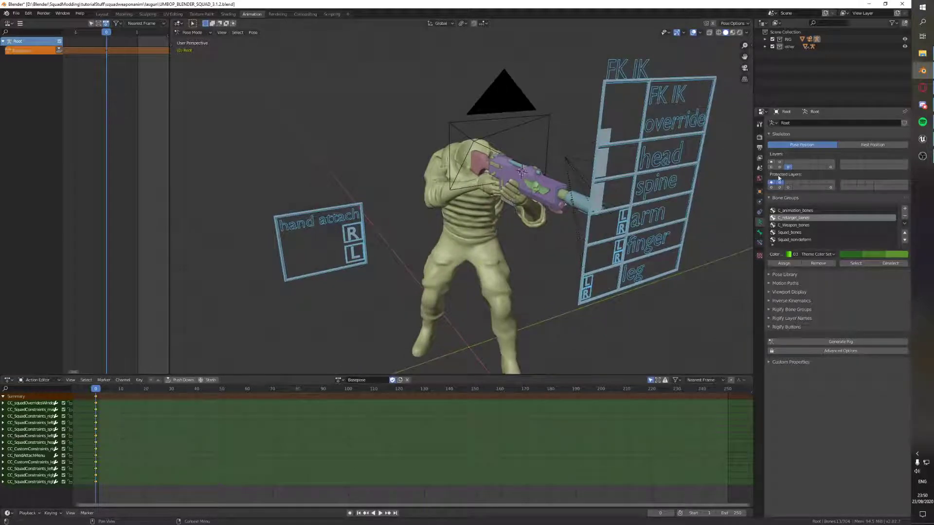
{"action": "middle_click_drag", "start_coordinate": [577, 198], "coordinate": [587, 208]}
{"action": "key", "text": "alt+a"}
{"action": "key", "text": "ctrl+Tab"}
{"action": "key", "text": "ctrl+Tab"}
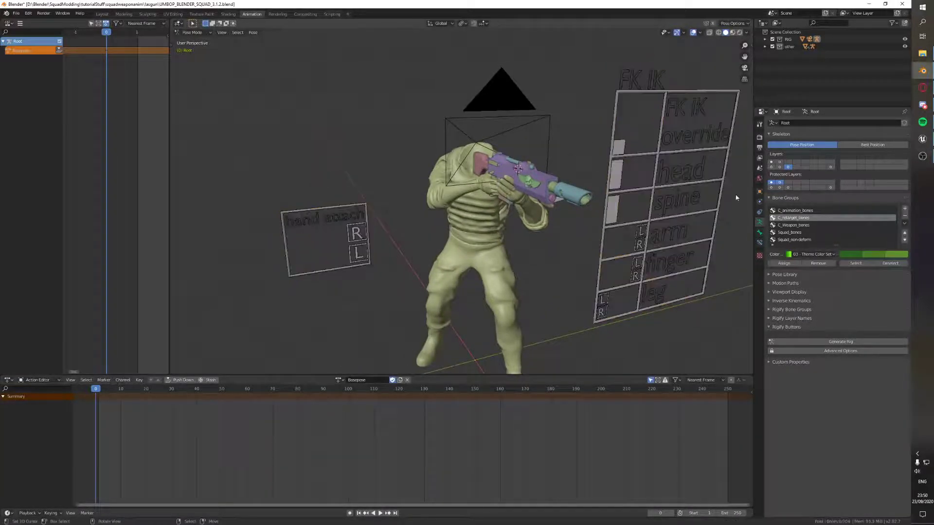
{"action": "key", "text": "a"}
{"action": "scroll", "coordinate": [695, 179], "scroll_direction": "up", "scroll_amount": 2}
{"action": "scroll", "coordinate": [695, 179], "scroll_direction": "down", "scroll_amount": 3}
{"action": "scroll", "coordinate": [719, 175], "scroll_direction": "up", "scroll_amount": 1}
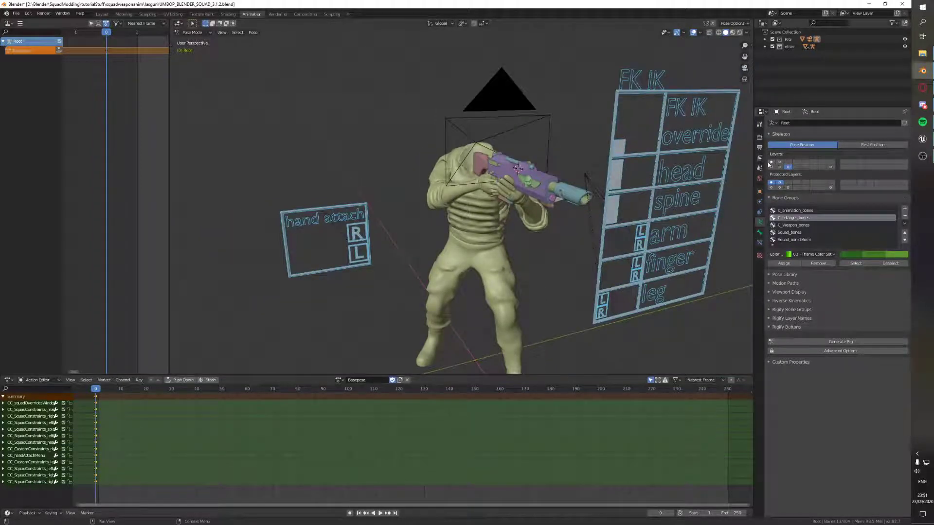
Isolate the first Squad bone layer and try rotating the right thigh bone.
{"action": "left_click", "coordinate": [772, 162]}
{"action": "scroll", "coordinate": [627, 193], "scroll_direction": "down", "scroll_amount": 2}
{"action": "middle_click_drag", "start_coordinate": [550, 229], "coordinate": [594, 219]}
{"action": "middle_click_drag", "start_coordinate": [594, 219], "coordinate": [597, 142], "text": "shift"}
{"action": "scroll", "coordinate": [462, 198], "scroll_direction": "up", "scroll_amount": 3}
{"action": "right_click", "coordinate": [462, 199]}
{"action": "key", "text": "r"}
{"action": "key", "text": "r"}
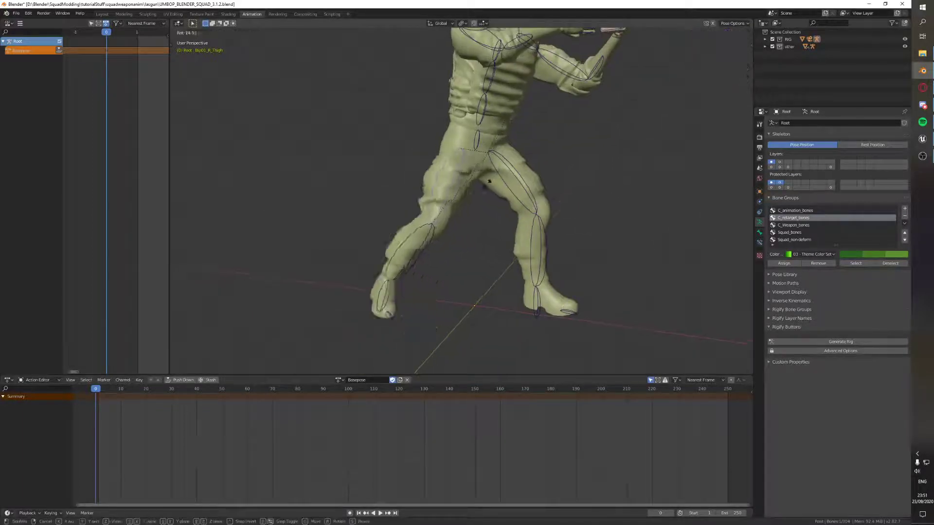
{"action": "right_click", "coordinate": [454, 233]}
Try rotating the right calf bone.
{"action": "right_click", "coordinate": [456, 236]}
{"action": "key", "text": "r"}
{"action": "key", "text": "r"}
{"action": "left_click", "coordinate": [451, 268]}
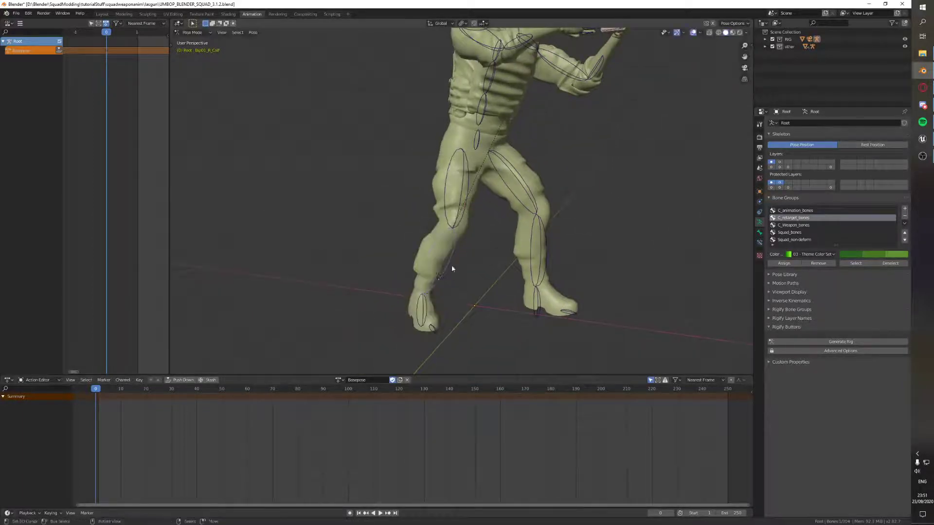
{"action": "middle_click_drag", "start_coordinate": [452, 234], "coordinate": [414, 295], "text": "shift"}
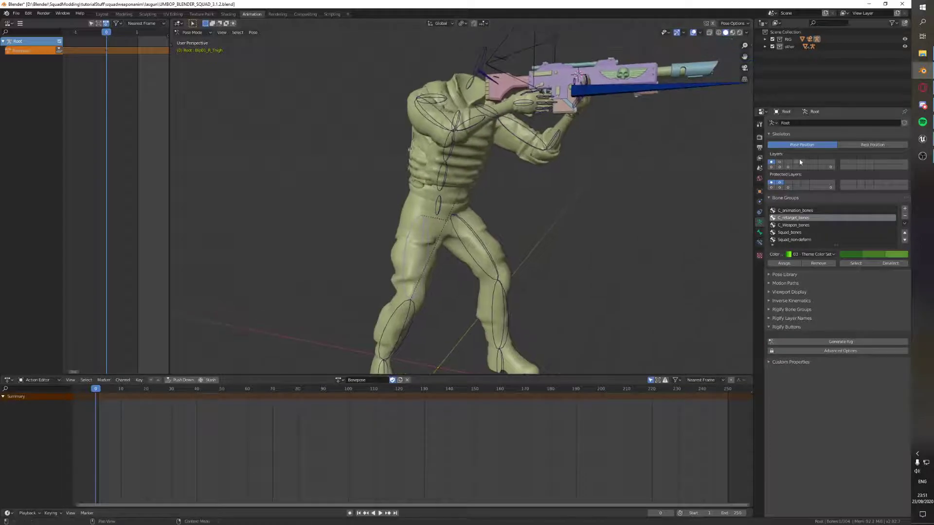
Isolate the second Squad bone layer and examine the forearm twist, hand and weapon bones around the arms.
{"action": "left_click", "coordinate": [779, 163]}
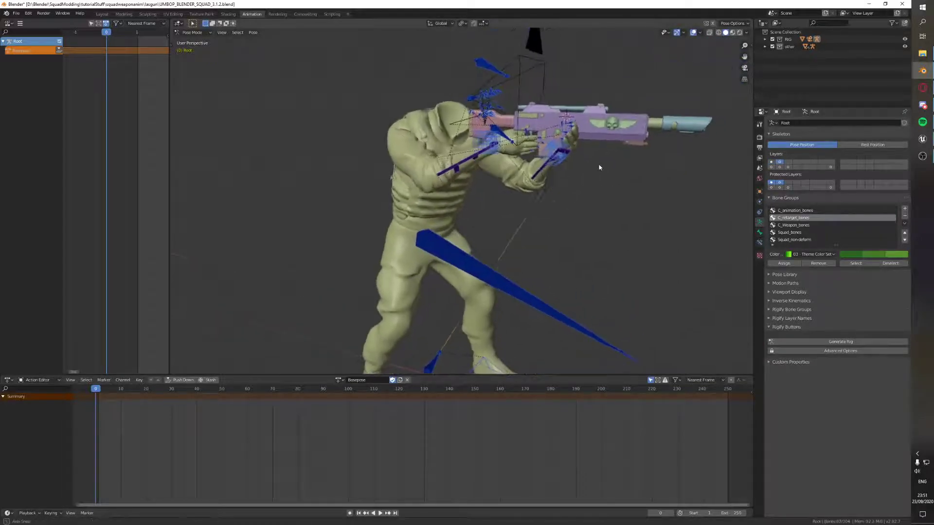
{"action": "middle_click_drag", "start_coordinate": [671, 117], "coordinate": [618, 139]}
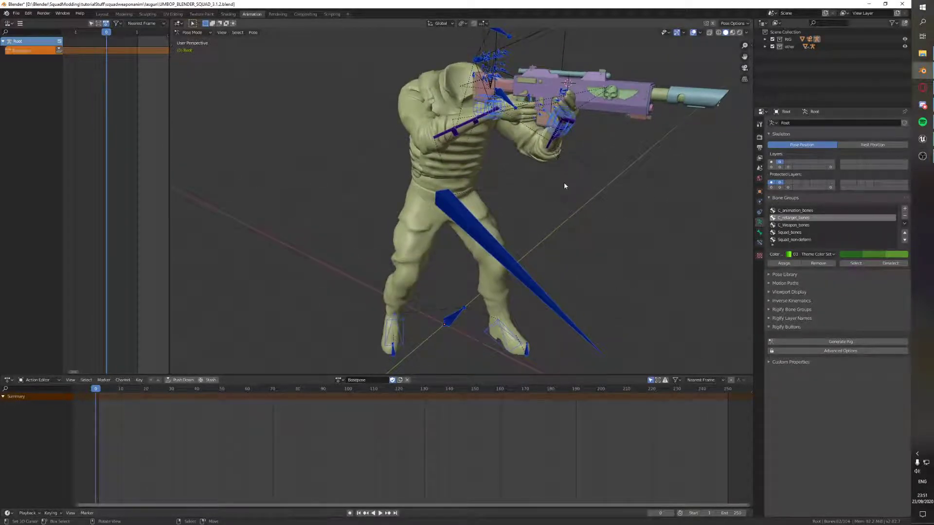
{"action": "middle_click_drag", "start_coordinate": [561, 169], "coordinate": [551, 225], "text": "shift"}
{"action": "scroll", "coordinate": [511, 214], "scroll_direction": "up", "scroll_amount": 4}
{"action": "right_click", "coordinate": [453, 172]}
{"action": "middle_click_drag", "start_coordinate": [455, 182], "coordinate": [474, 146]}
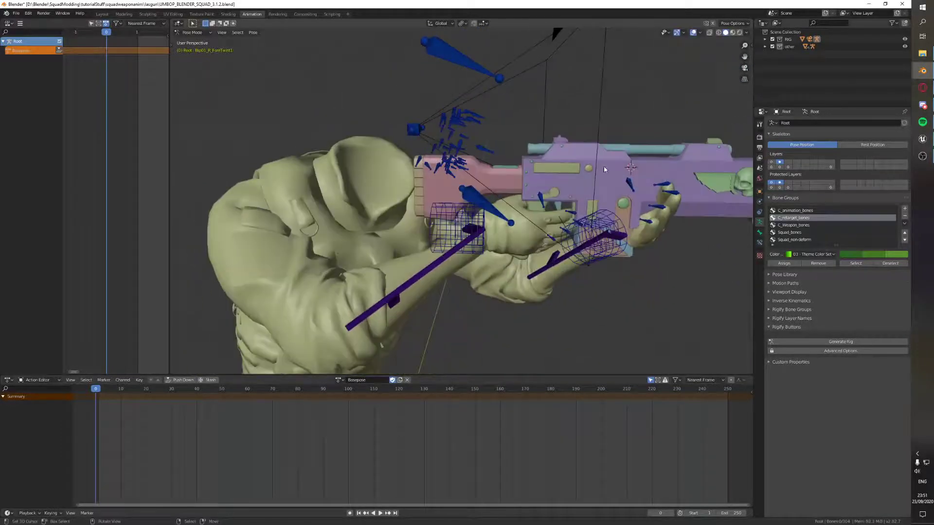
{"action": "middle_click_drag", "start_coordinate": [604, 169], "coordinate": [607, 190]}
{"action": "scroll", "coordinate": [520, 145], "scroll_direction": "up", "scroll_amount": 4}
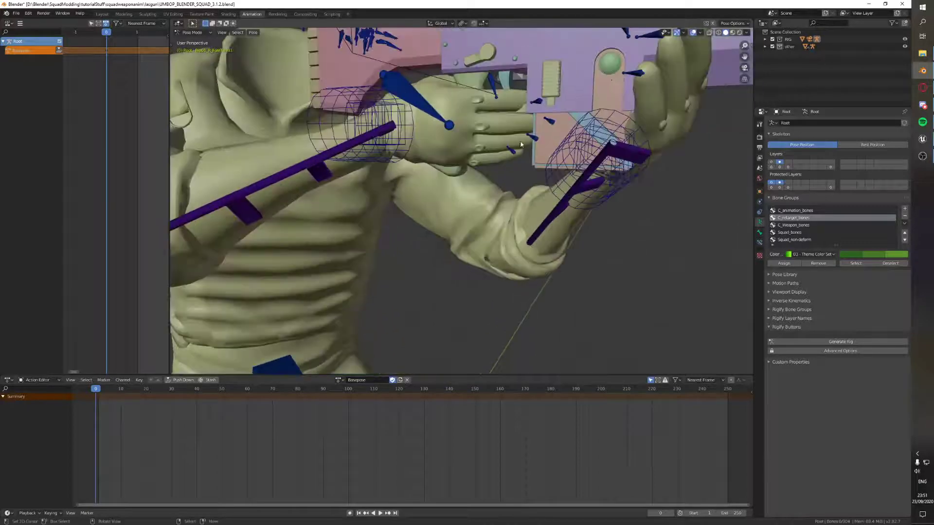
{"action": "scroll", "coordinate": [524, 145], "scroll_direction": "down", "scroll_amount": 5}
{"action": "scroll", "coordinate": [524, 144], "scroll_direction": "up", "scroll_amount": 2}
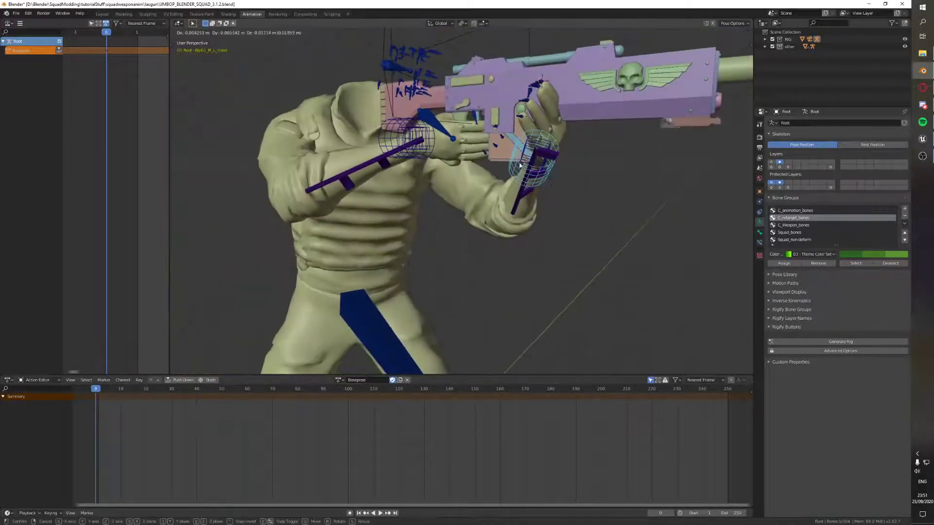
Try moving the selected Squad bones around the left forearm.
{"action": "left_click", "coordinate": [519, 164]}
{"action": "key", "text": "g"}
{"action": "left_click", "coordinate": [522, 163]}
Try rotating the IK hand root bone at the pelvis, viewing the soldier in wireframe.
{"action": "scroll", "coordinate": [479, 205], "scroll_direction": "down", "scroll_amount": 2}
{"action": "middle_click_drag", "start_coordinate": [444, 234], "coordinate": [462, 166], "text": "shift"}
{"action": "scroll", "coordinate": [462, 166], "scroll_direction": "down", "scroll_amount": 3}
{"action": "right_click", "coordinate": [436, 236]}
{"action": "middle_click_drag", "start_coordinate": [445, 247], "coordinate": [465, 216], "text": "shift"}
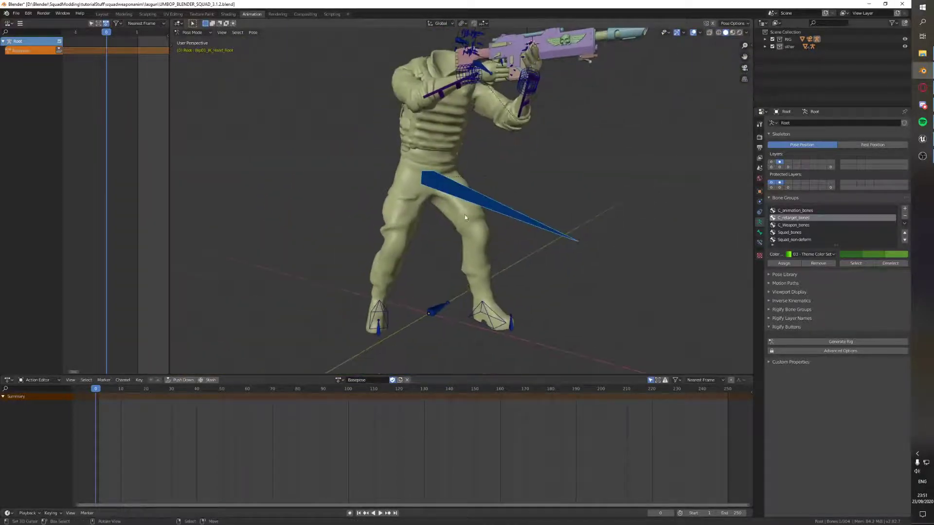
{"action": "key", "text": "r"}
{"action": "key", "text": "r"}
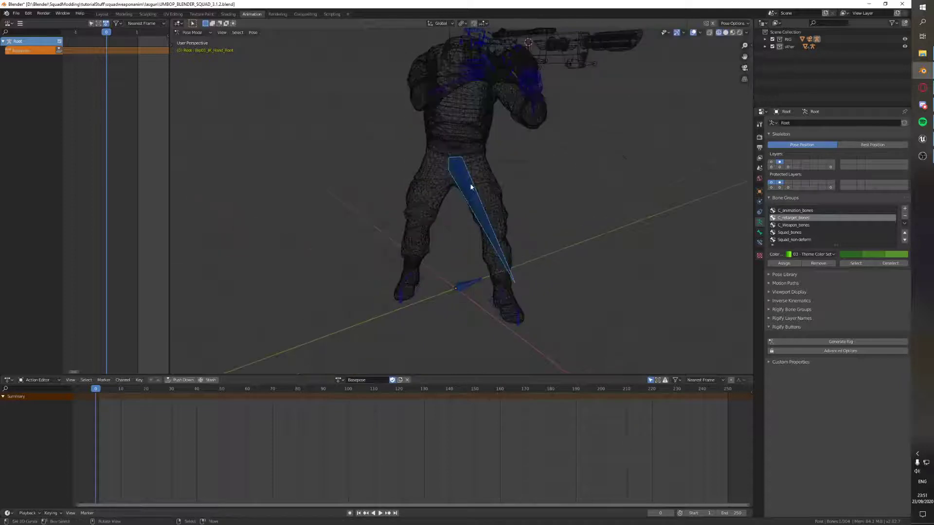
{"action": "right_click", "coordinate": [471, 187]}
{"action": "key", "text": "r"}
{"action": "key", "text": "r"}
{"action": "right_click", "coordinate": [475, 199]}
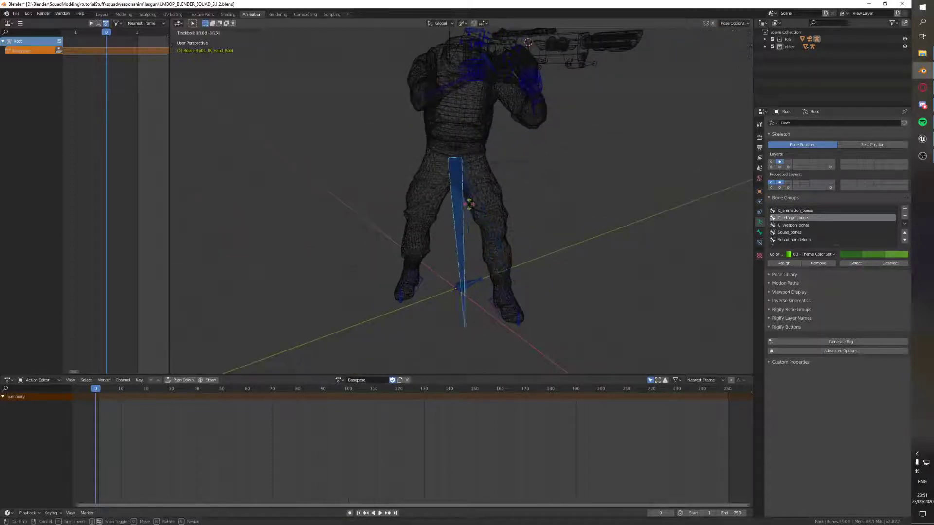
{"action": "left_click", "coordinate": [470, 192]}
Try rotating the Bip01 bone at the pelvis and return the viewport to solid shading.
{"action": "key", "text": "r"}
{"action": "key", "text": "r"}
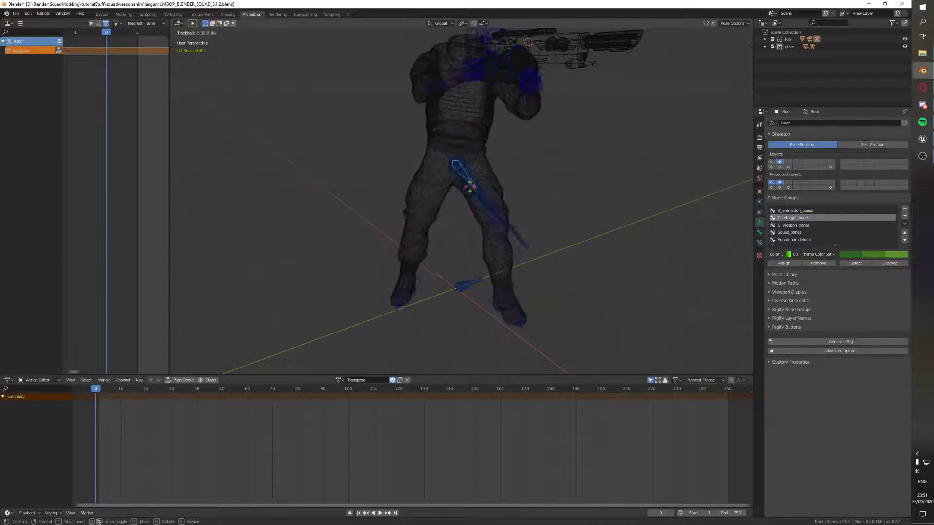
{"action": "right_click", "coordinate": [482, 239]}
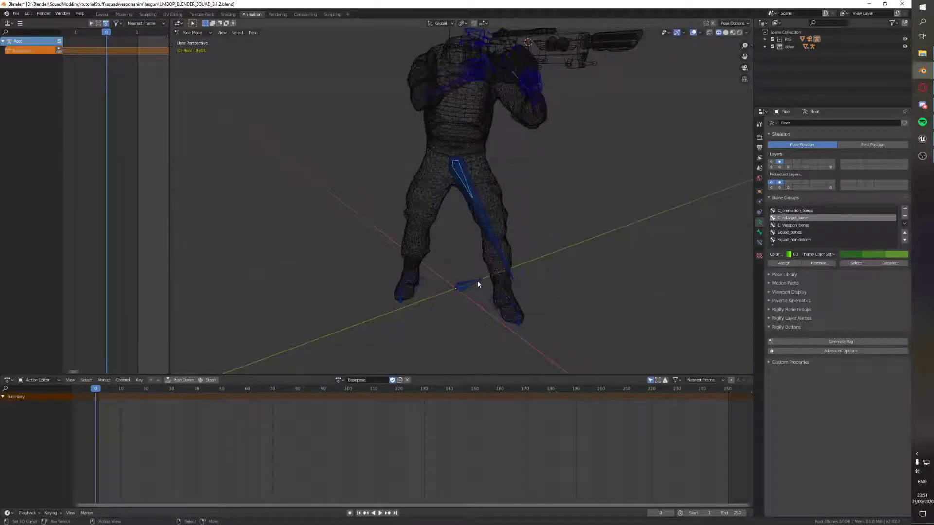
{"action": "key", "text": "shift+z"}
{"action": "middle_click_drag", "start_coordinate": [478, 284], "coordinate": [462, 367], "text": "shift"}
Cycle through the Root armature's body, Squad bone and arm control layers, and add the control boards' layer.
{"action": "left_click", "coordinate": [771, 167]}
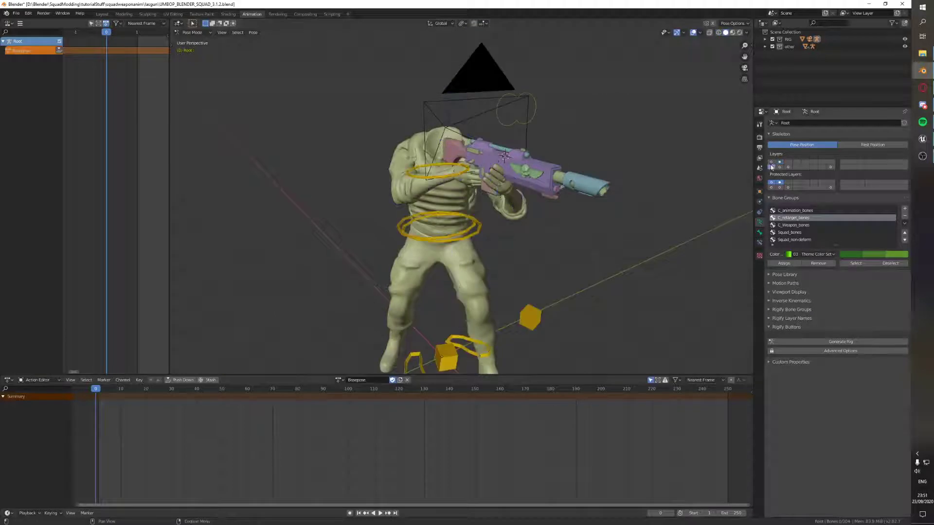
{"action": "left_click", "coordinate": [771, 162]}
{"action": "left_click", "coordinate": [772, 167]}
{"action": "left_click", "coordinate": [779, 167]}
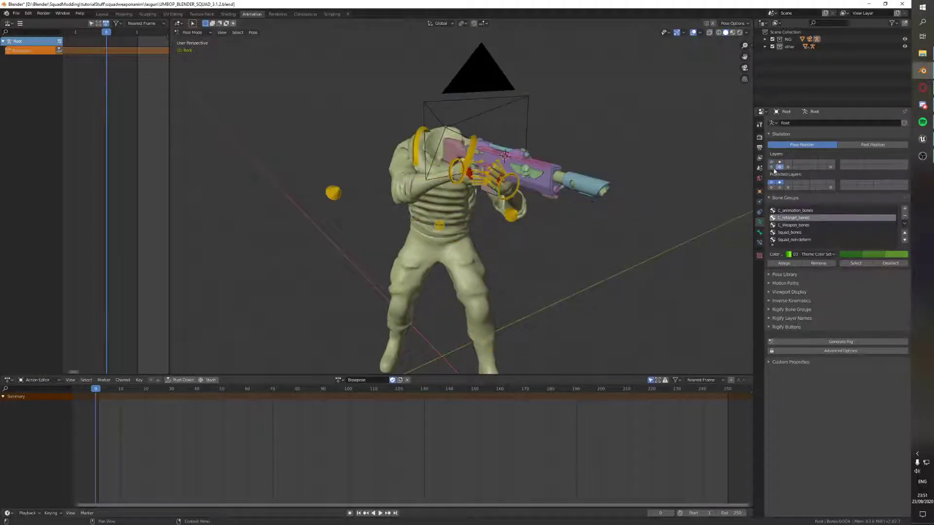
{"action": "left_click", "coordinate": [771, 167]}
{"action": "scroll", "coordinate": [677, 166], "scroll_direction": "up", "scroll_amount": 1}
{"action": "left_click", "coordinate": [780, 167]}
{"action": "left_click", "coordinate": [788, 168], "text": "shift"}
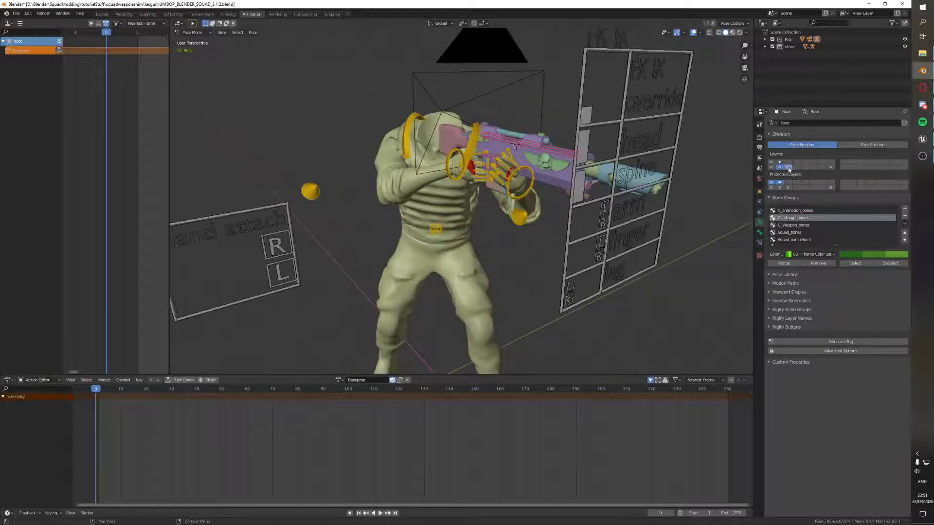
Select all arm, hand and board controls, and isolate the bone layer containing the control boards.
{"action": "left_click", "coordinate": [780, 167]}
{"action": "left_click", "coordinate": [788, 166], "text": "shift"}
{"action": "key", "text": "a"}
{"action": "middle_click_drag", "start_coordinate": [597, 177], "coordinate": [615, 199]}
{"action": "key", "text": "a"}
{"action": "key", "text": "a"}
{"action": "left_click", "coordinate": [831, 167]}
{"action": "scroll", "coordinate": [647, 194], "scroll_direction": "down", "scroll_amount": 2}
{"action": "left_click", "coordinate": [788, 167]}
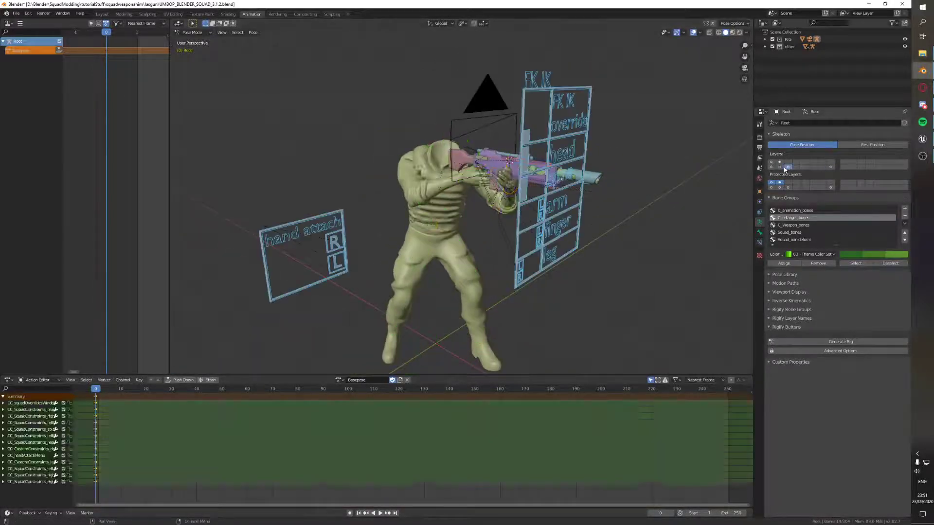
Show the arm and body control layers alongside the control boards and select the spine root control.
{"action": "left_click", "coordinate": [779, 167], "text": "shift"}
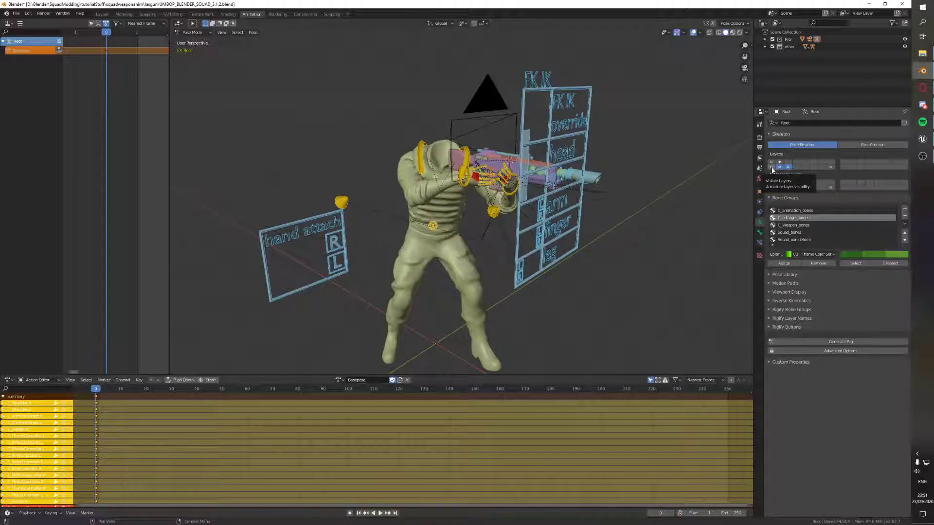
{"action": "left_click", "coordinate": [772, 167], "text": "shift"}
{"action": "scroll", "coordinate": [486, 194], "scroll_direction": "up", "scroll_amount": 3}
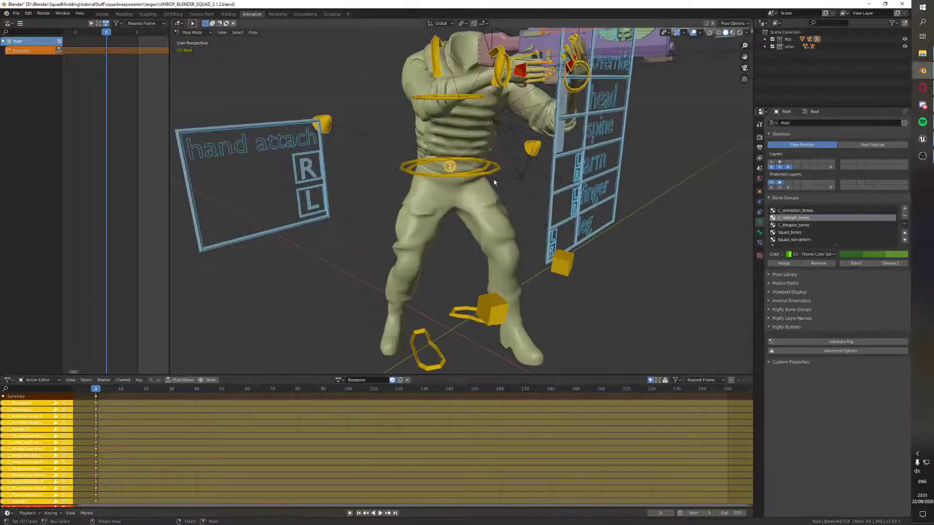
{"action": "left_click", "coordinate": [495, 169]}
{"action": "middle_click_drag", "start_coordinate": [494, 169], "coordinate": [495, 240]}
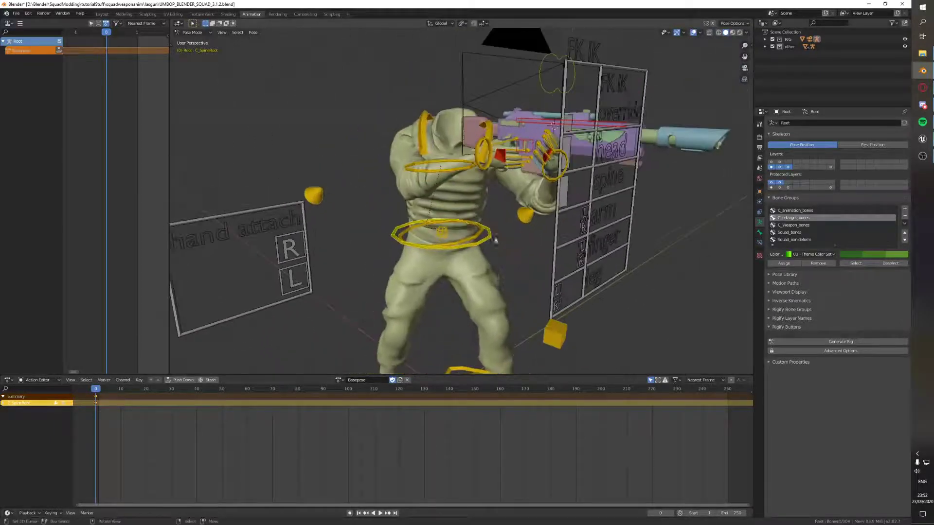
Show only the bone layer holding the arm and hand controls and clear the bone selection.
{"action": "left_click", "coordinate": [787, 167]}
{"action": "left_click", "coordinate": [779, 167]}
{"action": "middle_click_drag", "start_coordinate": [525, 169], "coordinate": [511, 232]}
{"action": "left_click_drag", "start_coordinate": [155, 417], "coordinate": [96, 418]}
{"action": "middle_click_drag", "start_coordinate": [366, 315], "coordinate": [321, 311]}
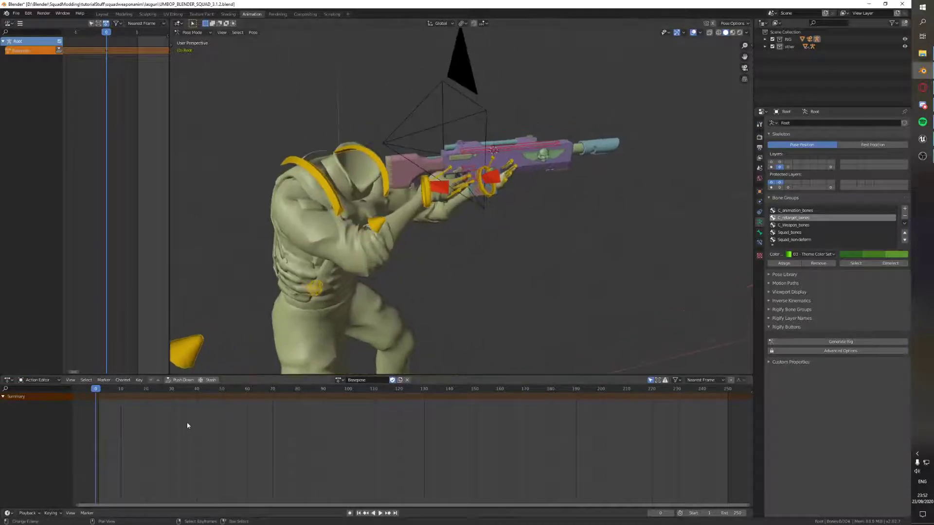
{"action": "left_click", "coordinate": [126, 419]}
{"action": "scroll", "coordinate": [435, 333], "scroll_direction": "up", "scroll_amount": 5}
{"action": "left_click", "coordinate": [159, 414]}
{"action": "scroll", "coordinate": [368, 426], "scroll_direction": "down", "scroll_amount": 5}
{"action": "left_click", "coordinate": [197, 422]}
{"action": "scroll", "coordinate": [403, 250], "scroll_direction": "down", "scroll_amount": 2}
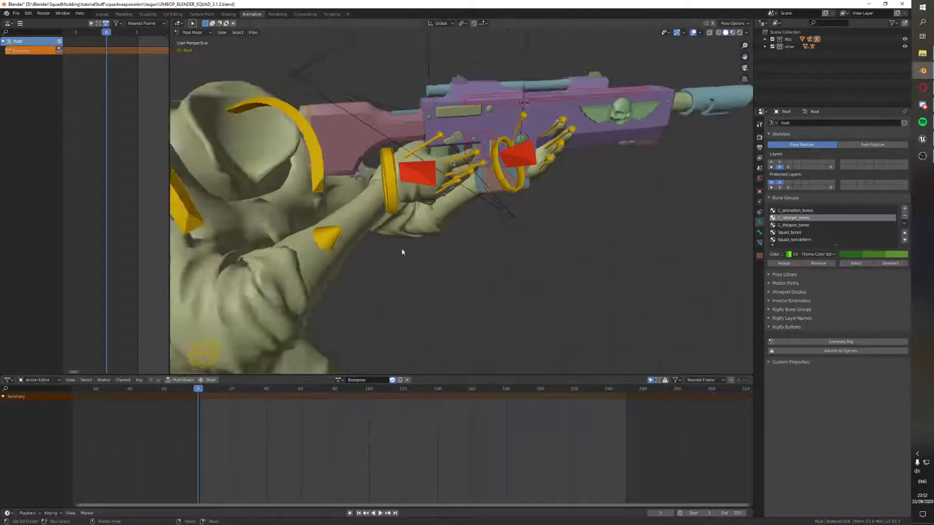
In the camera view, move the weapon controller bone so the lasgun sits in the lower right part of the camera frame.
{"action": "middle_click_drag", "start_coordinate": [403, 250], "coordinate": [462, 234]}
{"action": "key", "text": "KP_0"}
{"action": "right_click", "coordinate": [488, 179]}
{"action": "scroll", "coordinate": [488, 179], "scroll_direction": "down", "scroll_amount": 3}
{"action": "key", "text": "g"}
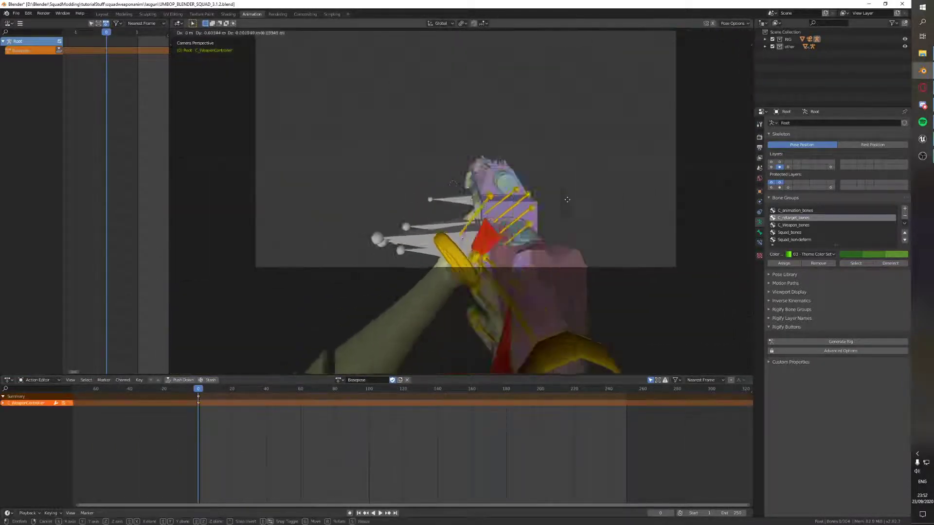
{"action": "left_click", "coordinate": [565, 200]}
{"action": "middle_click_drag", "start_coordinate": [566, 203], "coordinate": [543, 224], "text": "shift"}
{"action": "scroll", "coordinate": [475, 319], "scroll_direction": "up", "scroll_amount": 1}
{"action": "key", "text": "g"}
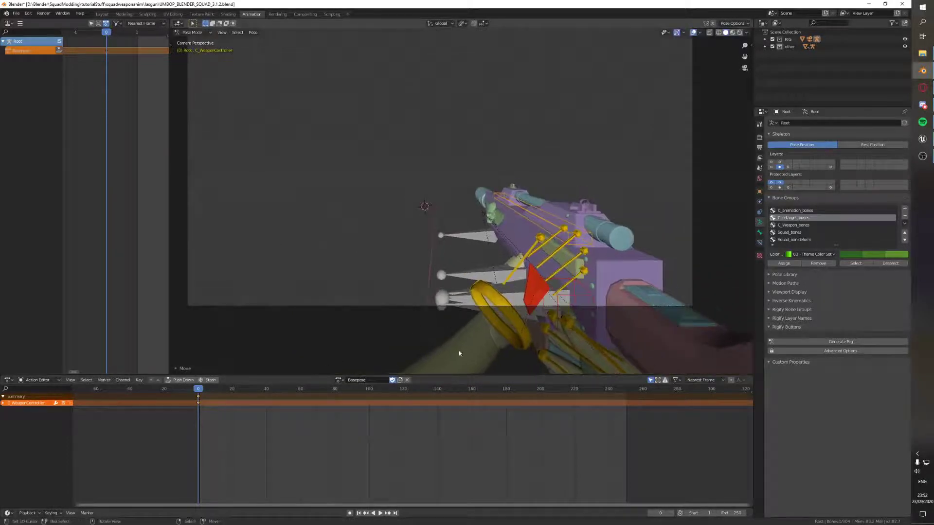
{"action": "left_click", "coordinate": [461, 355]}
Fine-tune the weapon controller's position slightly within the camera frame.
{"action": "left_click", "coordinate": [338, 380]}
{"action": "middle_click_drag", "start_coordinate": [454, 308], "coordinate": [454, 316], "text": "shift"}
{"action": "key", "text": "g"}
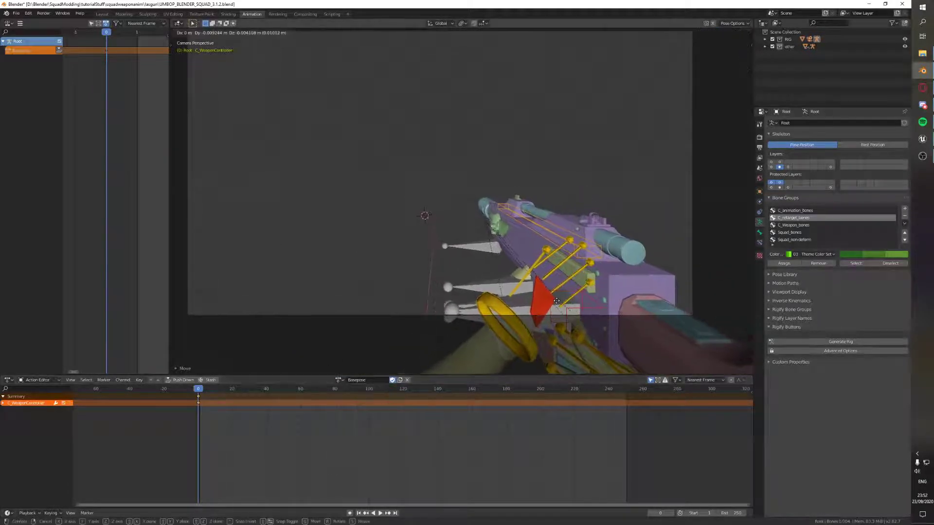
{"action": "left_click", "coordinate": [530, 324]}
{"action": "key", "text": "g"}
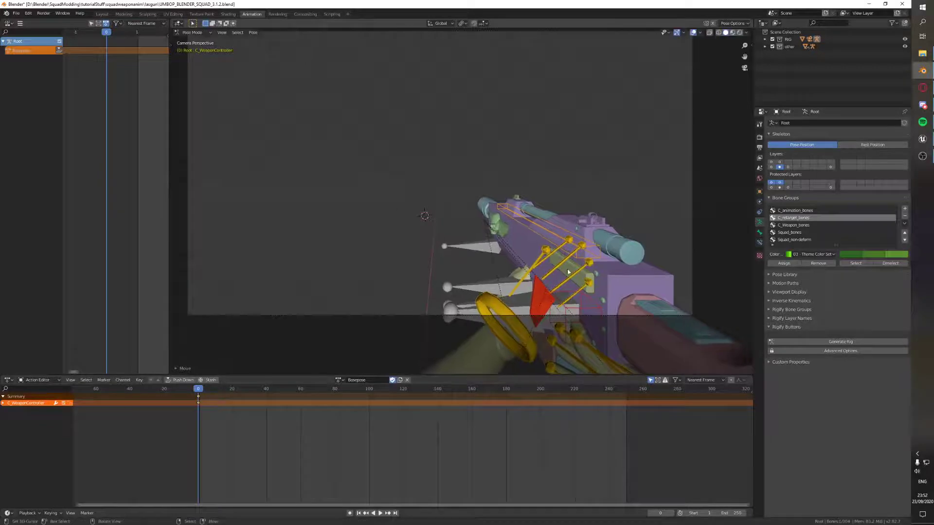
{"action": "left_click", "coordinate": [539, 312]}
Rotate and move the left hand's weapon attach control to reposition the hand under the lasgun.
{"action": "middle_click_drag", "start_coordinate": [539, 312], "coordinate": [596, 306]}
{"action": "scroll", "coordinate": [534, 304], "scroll_direction": "down", "scroll_amount": 2}
{"action": "right_click", "coordinate": [499, 298]}
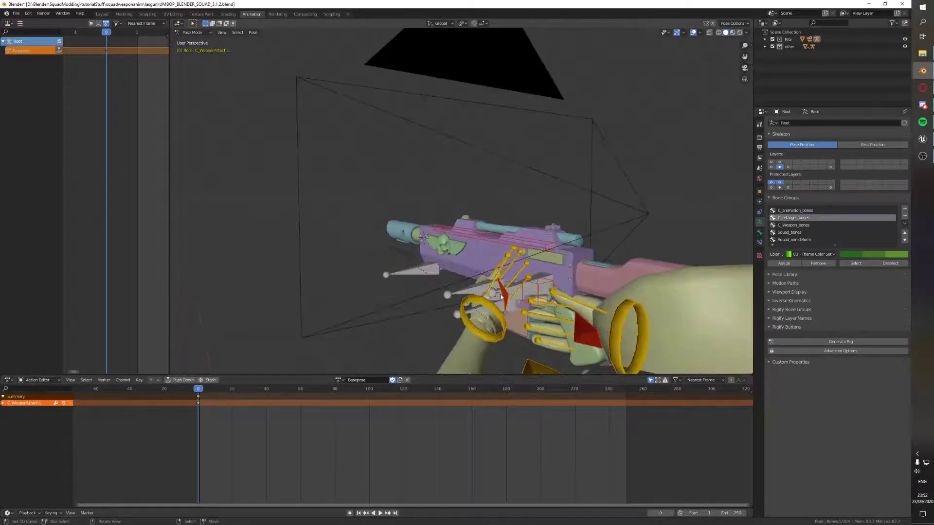
{"action": "scroll", "coordinate": [499, 294], "scroll_direction": "up", "scroll_amount": 5}
{"action": "middle_click_drag", "start_coordinate": [500, 294], "coordinate": [583, 261]}
{"action": "key", "text": "r"}
{"action": "left_click", "coordinate": [569, 246]}
{"action": "key", "text": "g"}
{"action": "left_click", "coordinate": [593, 271]}
{"action": "key", "text": "g"}
{"action": "left_click", "coordinate": [545, 282]}
Scale and rotate the right index finger control at the trigger, and adjust the right hand's weapon attach control.
{"action": "right_click", "coordinate": [554, 266]}
{"action": "scroll", "coordinate": [545, 251], "scroll_direction": "up", "scroll_amount": 3}
{"action": "key", "text": "s"}
{"action": "left_click", "coordinate": [566, 255]}
{"action": "key", "text": "r"}
{"action": "key", "text": "r"}
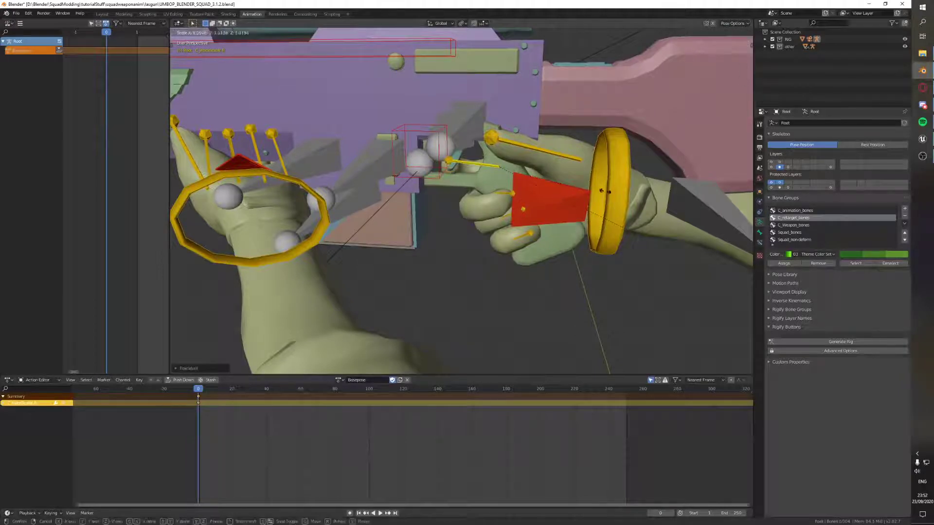
{"action": "left_click", "coordinate": [618, 212]}
{"action": "key", "text": "r"}
{"action": "left_click", "coordinate": [603, 194]}
{"action": "middle_click_drag", "start_coordinate": [598, 187], "coordinate": [567, 191]}
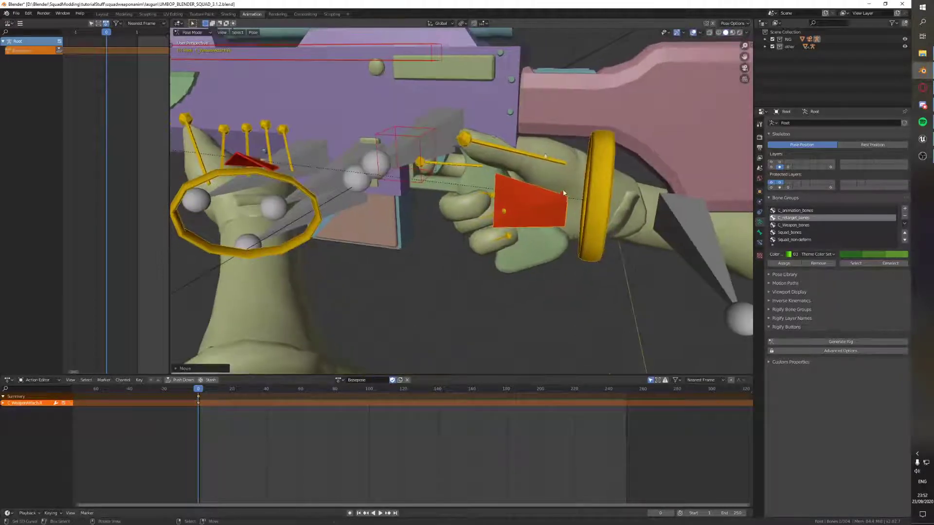
Try scaling the right thumb scaler control, and rotate it freely to set the thumb on the grip.
{"action": "left_click", "coordinate": [550, 158]}
{"action": "key", "text": "s"}
{"action": "right_click", "coordinate": [625, 165]}
{"action": "key", "text": "s"}
{"action": "right_click", "coordinate": [615, 165]}
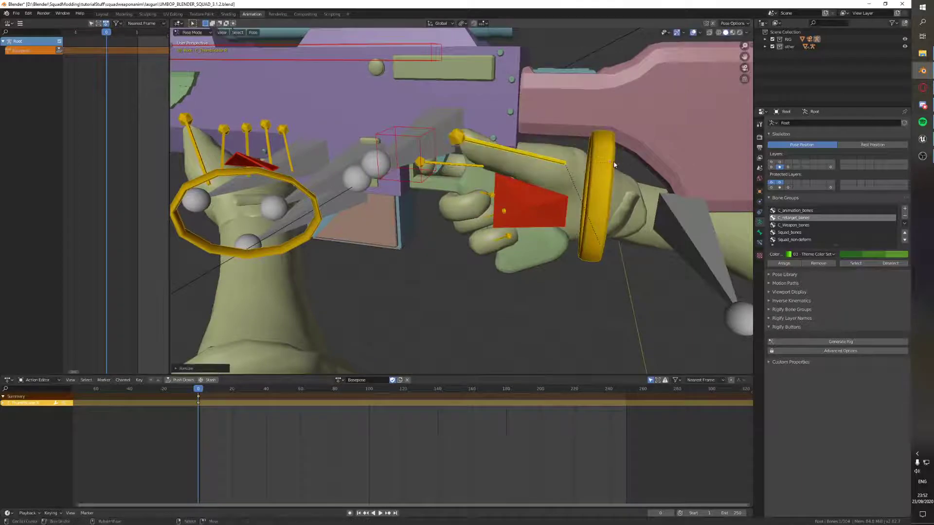
{"action": "key", "text": "s"}
{"action": "right_click", "coordinate": [609, 166]}
{"action": "key", "text": "r"}
{"action": "key", "text": "r"}
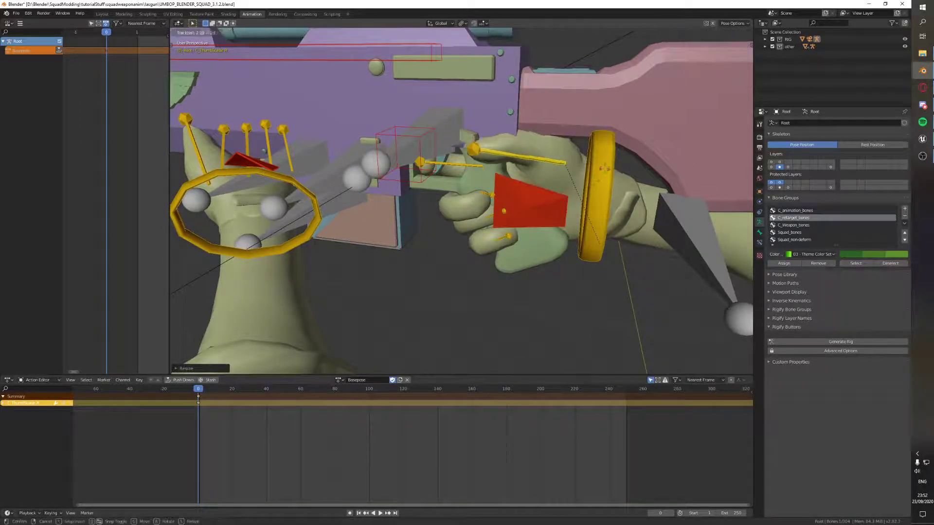
{"action": "key", "text": "r"}
{"action": "key", "text": "r"}
Hide the viewport overlays, examine the soldier's grip on the lasgun from several angles, and show the overlays again.
{"action": "scroll", "coordinate": [630, 181], "scroll_direction": "down", "scroll_amount": 4}
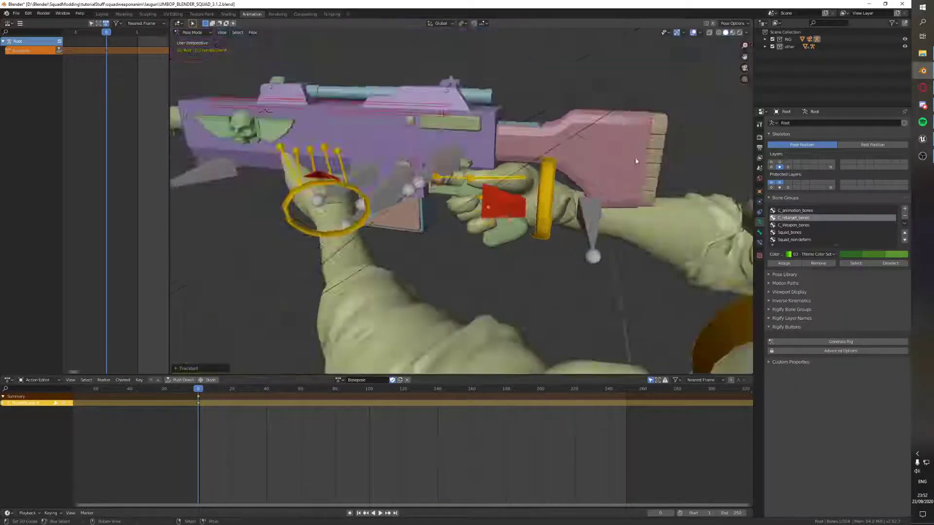
{"action": "middle_click_drag", "start_coordinate": [636, 161], "coordinate": [617, 156]}
{"action": "scroll", "coordinate": [617, 156], "scroll_direction": "down", "scroll_amount": 2}
{"action": "left_click", "coordinate": [693, 33]}
{"action": "middle_click_drag", "start_coordinate": [586, 125], "coordinate": [551, 169]}
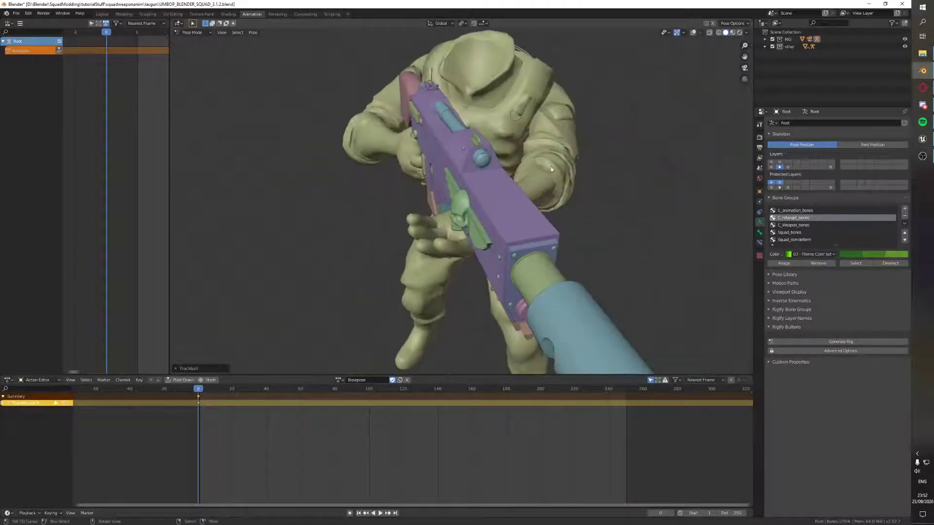
{"action": "left_click", "coordinate": [694, 33]}
{"action": "middle_click_drag", "start_coordinate": [573, 127], "coordinate": [510, 166]}
{"action": "left_click", "coordinate": [460, 214]}
{"action": "left_click", "coordinate": [475, 191]}
{"action": "key", "text": "g"}
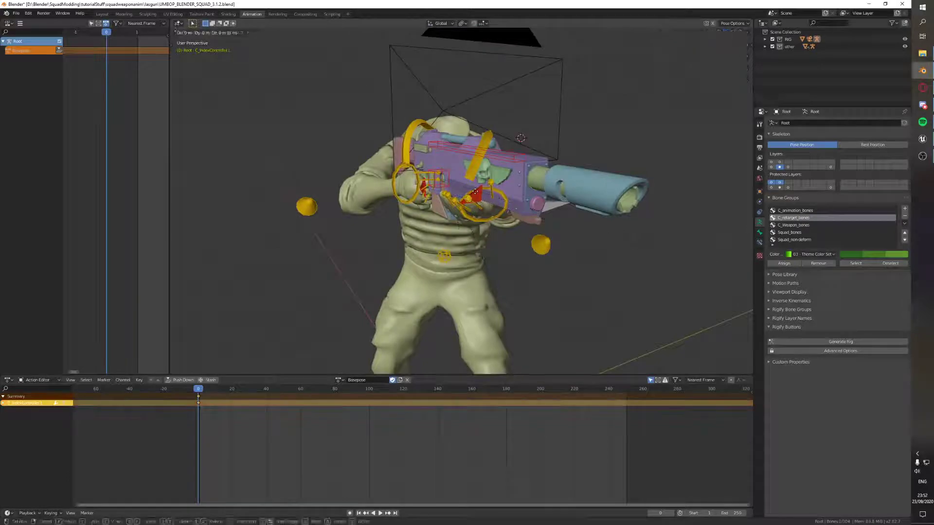
{"action": "right_click_drag", "start_coordinate": [475, 191], "coordinate": [479, 195]}
Select the left hand's four finger scaler controls and scale them together to bend the fingers.
{"action": "middle_click_drag", "start_coordinate": [479, 195], "coordinate": [399, 228]}
{"action": "scroll", "coordinate": [511, 234], "scroll_direction": "up", "scroll_amount": 4}
{"action": "middle_click_drag", "start_coordinate": [510, 233], "coordinate": [483, 225]}
{"action": "left_click", "coordinate": [452, 212]}
{"action": "right_click", "coordinate": [450, 210]}
{"action": "right_click", "coordinate": [479, 212], "text": "shift"}
{"action": "right_click", "coordinate": [482, 201], "text": "shift"}
{"action": "right_click", "coordinate": [479, 184], "text": "shift"}
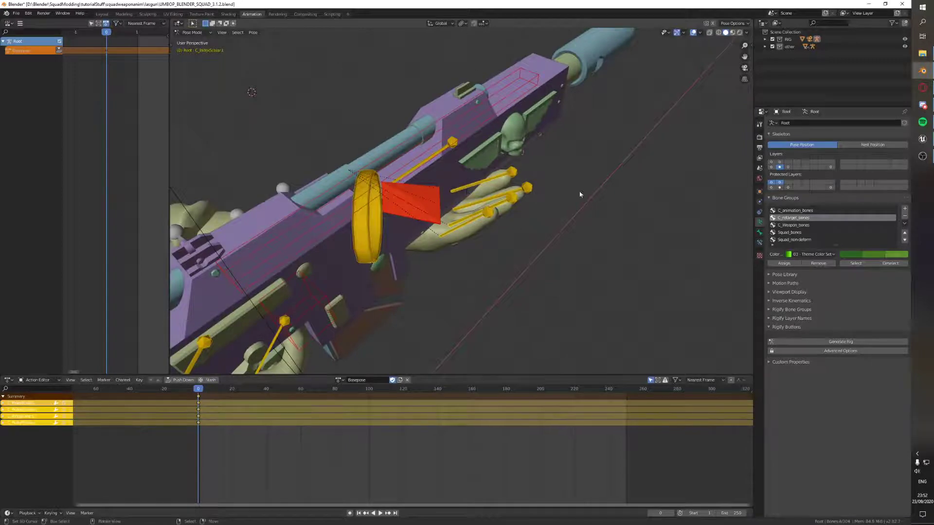
{"action": "key", "text": "s"}
{"action": "left_click", "coordinate": [568, 236]}
Rotate the four left finger scalers about their local Z axis so the fingers curl against the lasgun's body.
{"action": "middle_click_drag", "start_coordinate": [570, 243], "coordinate": [563, 226]}
{"action": "key", "text": "r"}
{"action": "key", "text": "z"}
{"action": "key", "text": "z"}
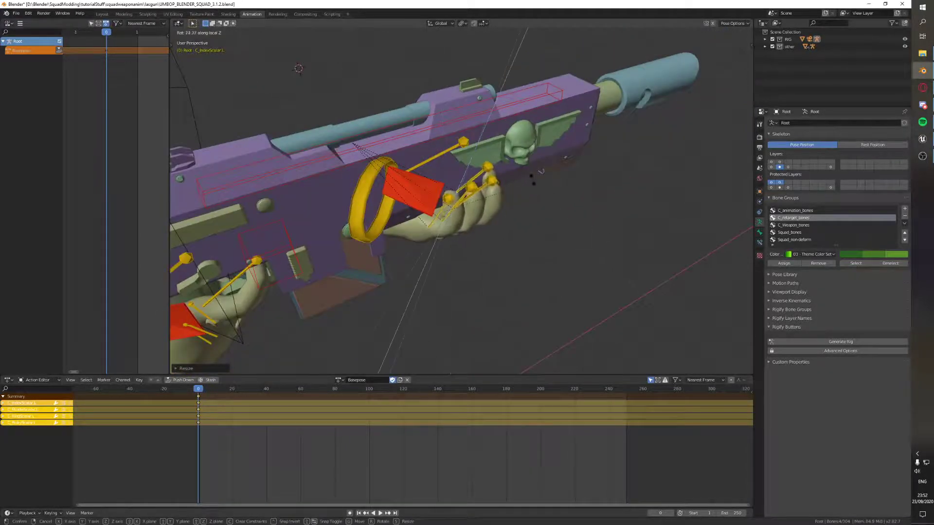
{"action": "left_click", "coordinate": [532, 180]}
Select a single left finger scaler control and rotate it about its local Z axis to refine the grip.
{"action": "middle_click_drag", "start_coordinate": [531, 182], "coordinate": [413, 231]}
{"action": "right_click", "coordinate": [477, 192]}
{"action": "key", "text": "r"}
{"action": "key", "text": "z"}
{"action": "key", "text": "z"}
{"action": "left_click", "coordinate": [516, 204]}
Hide the viewport overlays to examine both hands' grip in the camera view, and restore the overlays.
{"action": "middle_click_drag", "start_coordinate": [542, 235], "coordinate": [436, 191], "text": "shift"}
{"action": "left_click", "coordinate": [692, 33]}
{"action": "scroll", "coordinate": [491, 187], "scroll_direction": "down", "scroll_amount": 5}
{"action": "middle_click_drag", "start_coordinate": [549, 163], "coordinate": [485, 166]}
{"action": "scroll", "coordinate": [491, 187], "scroll_direction": "down", "scroll_amount": 2}
{"action": "key", "text": "KP_0"}
{"action": "scroll", "coordinate": [535, 222], "scroll_direction": "down", "scroll_amount": 1}
{"action": "middle_click_drag", "start_coordinate": [559, 234], "coordinate": [557, 145], "text": "shift"}
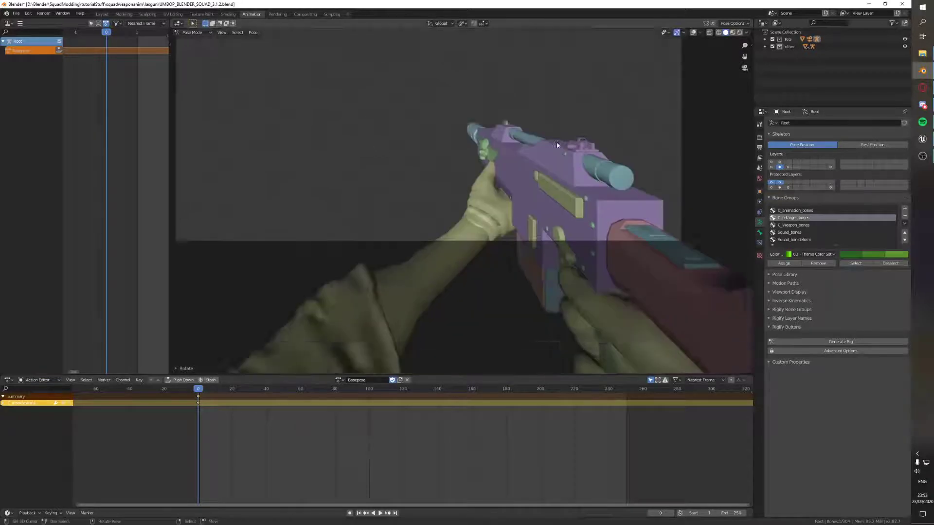
{"action": "scroll", "coordinate": [559, 147], "scroll_direction": "down", "scroll_amount": 2}
{"action": "left_click", "coordinate": [693, 32]}
{"action": "middle_click_drag", "start_coordinate": [469, 111], "coordinate": [552, 165]}
{"action": "scroll", "coordinate": [550, 194], "scroll_direction": "down", "scroll_amount": 5}
Select all arm and hand controls and create a new action named ADS from the Basepose action.
{"action": "key", "text": "a"}
{"action": "key", "text": "a"}
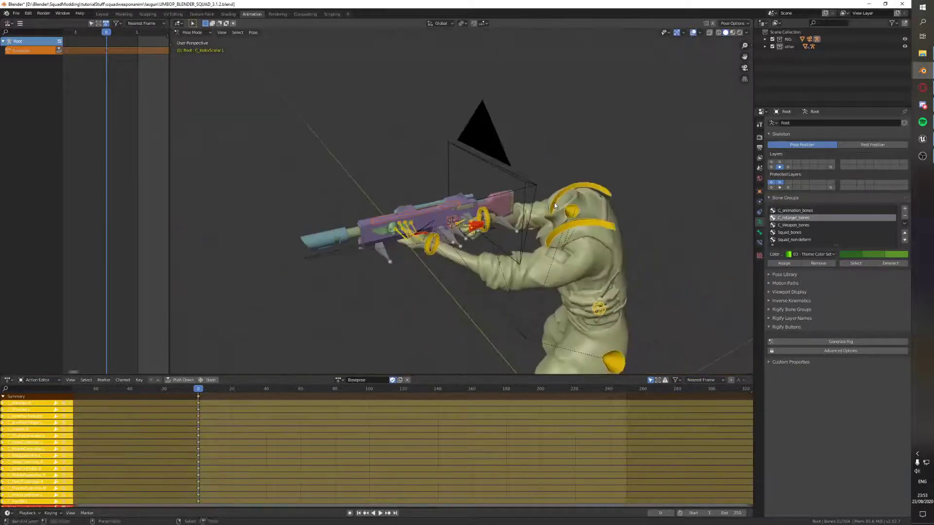
{"action": "middle_click_drag", "start_coordinate": [545, 272], "coordinate": [545, 213], "text": "shift"}
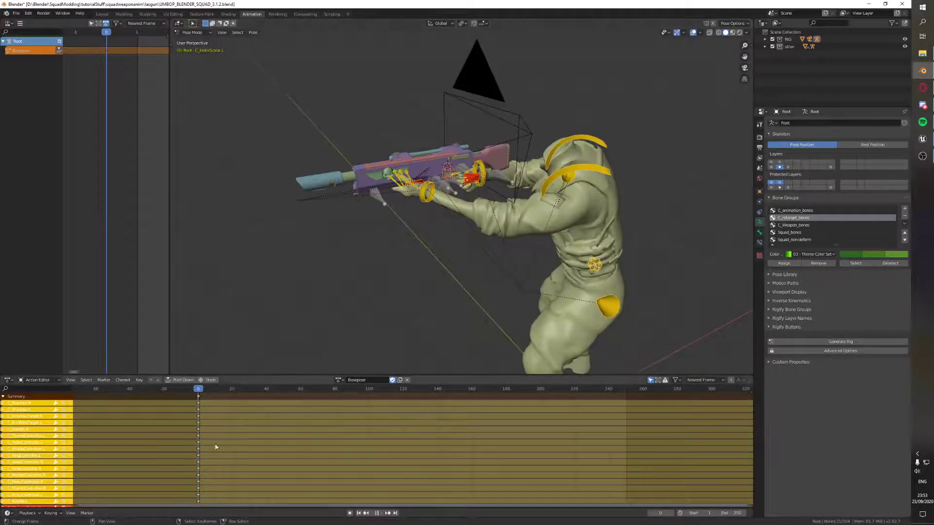
{"action": "middle_click_drag", "start_coordinate": [400, 270], "coordinate": [453, 256]}
{"action": "key", "text": "KP_0"}
{"action": "middle_click_drag", "start_coordinate": [489, 204], "coordinate": [513, 266], "text": "shift"}
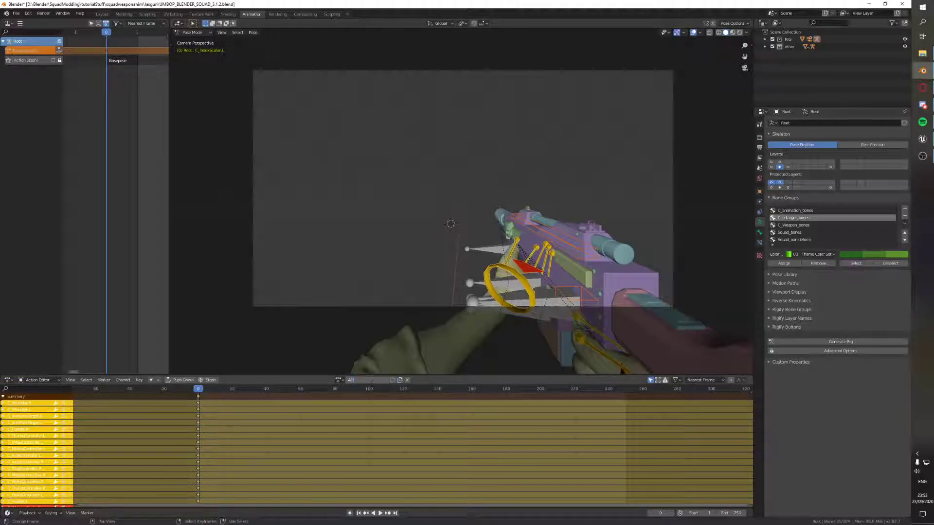
{"action": "type", "text": "S"}
{"action": "key", "text": "Return"}
Switch to Object Mode, select the camera and enable its Center composition guide.
{"action": "key", "text": "alt+a"}
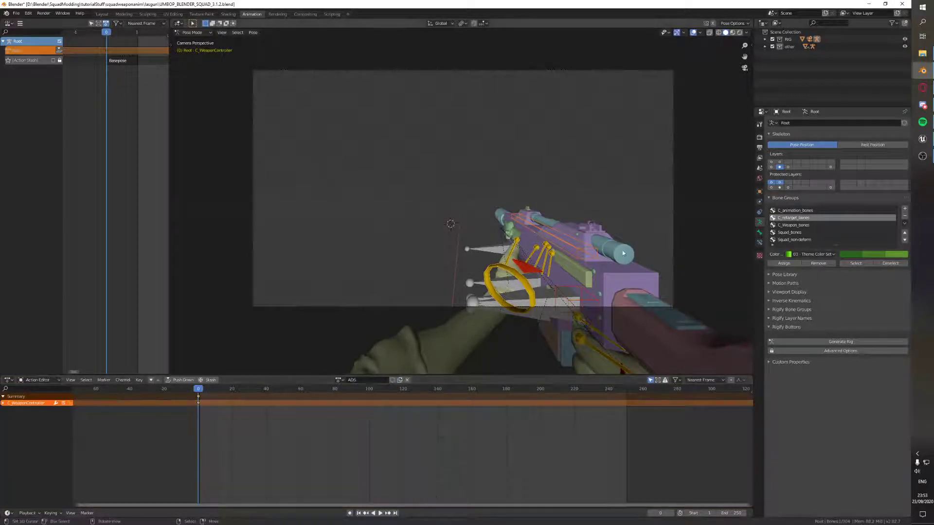
{"action": "scroll", "coordinate": [627, 247], "scroll_direction": "up", "scroll_amount": 1}
{"action": "key", "text": "ctrl+Tab"}
{"action": "right_click", "coordinate": [723, 228]}
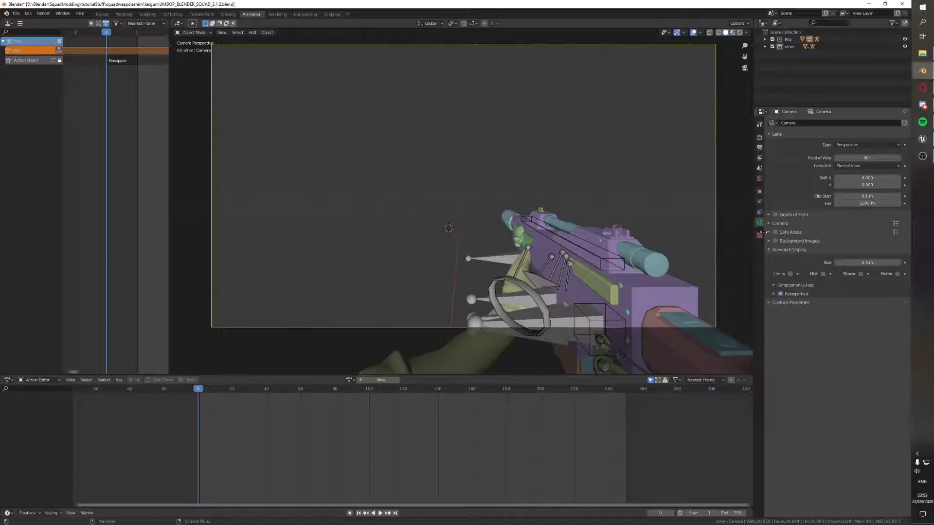
{"action": "left_click", "coordinate": [793, 286]}
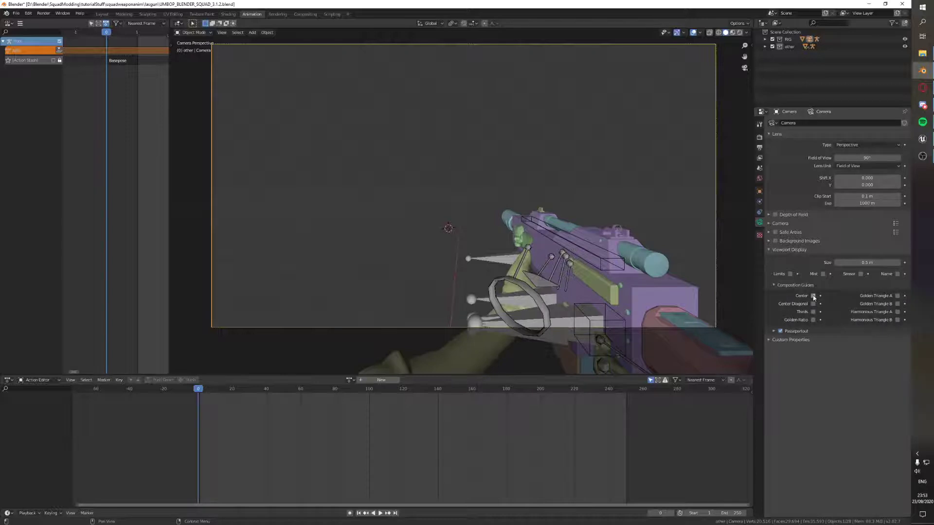
{"action": "left_click", "coordinate": [813, 296]}
{"action": "scroll", "coordinate": [525, 208], "scroll_direction": "down", "scroll_amount": 2}
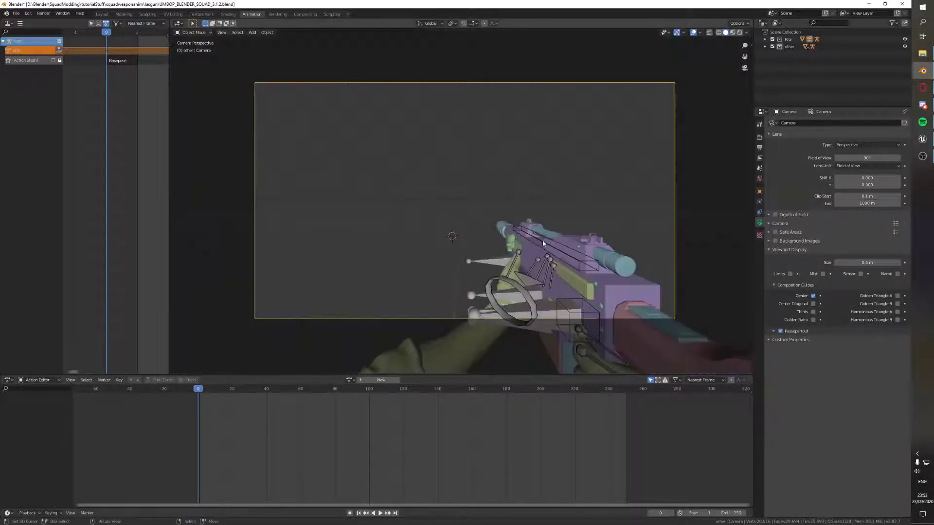
Return the Root armature to Pose Mode and move the weapon controller to bring the lasgun's sights near the camera's center.
{"action": "left_click", "coordinate": [569, 254]}
{"action": "left_click", "coordinate": [562, 254]}
{"action": "key", "text": "ctrl+Tab"}
{"action": "scroll", "coordinate": [563, 254], "scroll_direction": "up", "scroll_amount": 2}
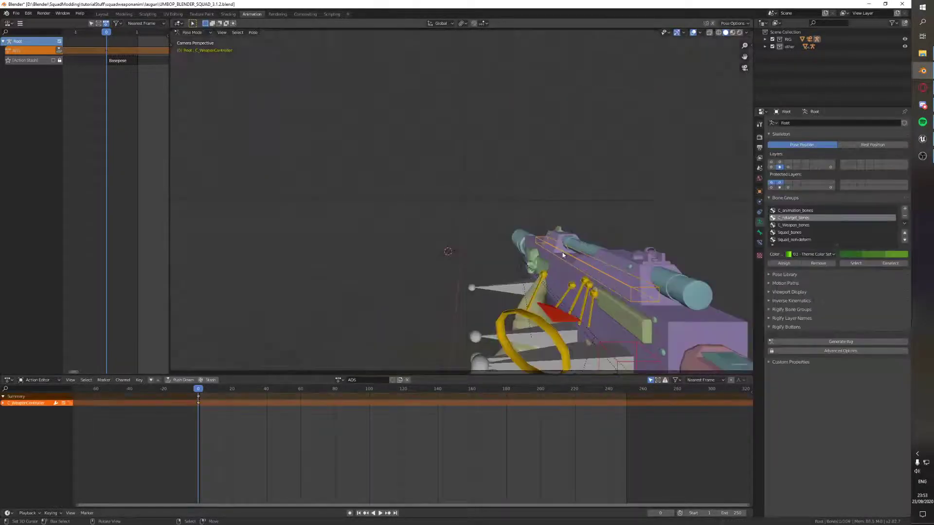
{"action": "key", "text": "g"}
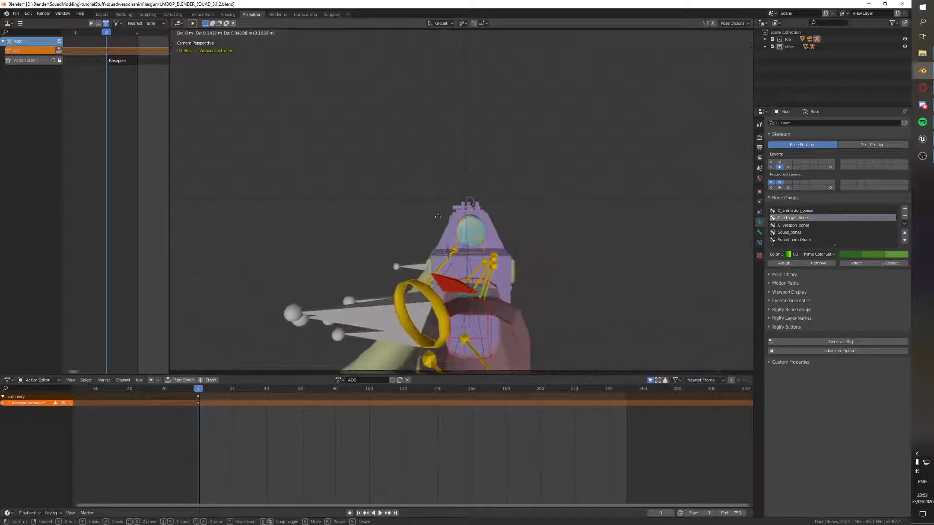
{"action": "left_click", "coordinate": [439, 215]}
Nudge the weapon controller until the front and rear sights line up on the camera's center guides.
{"action": "scroll", "coordinate": [512, 211], "scroll_direction": "up", "scroll_amount": 12}
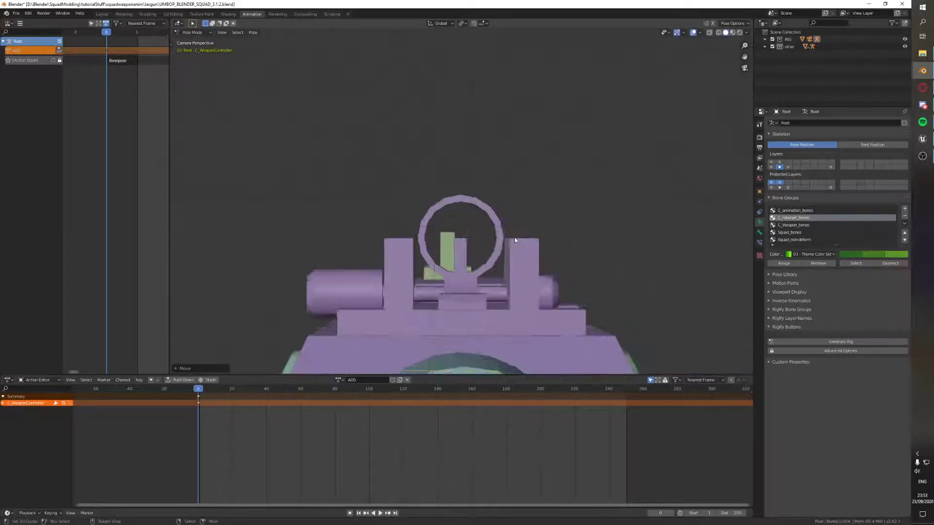
{"action": "key", "text": "g"}
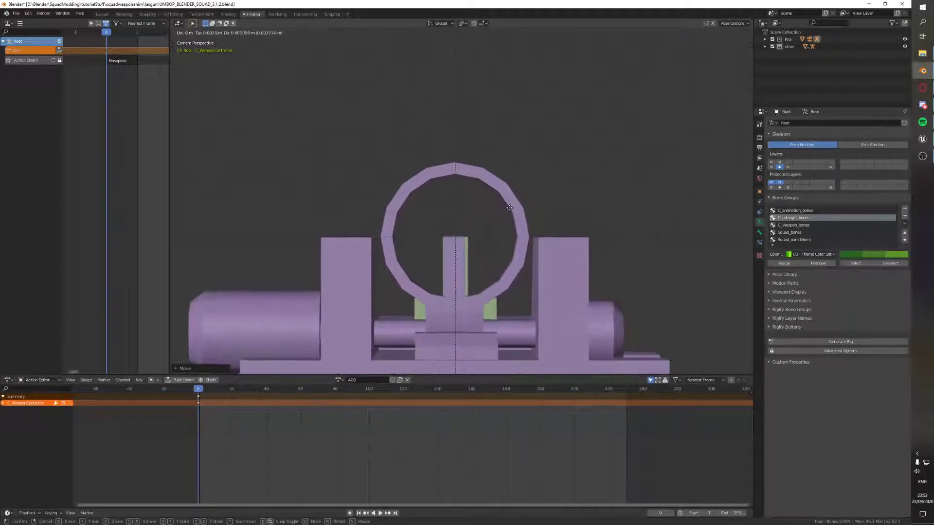
{"action": "scroll", "coordinate": [510, 215], "scroll_direction": "down", "scroll_amount": 6}
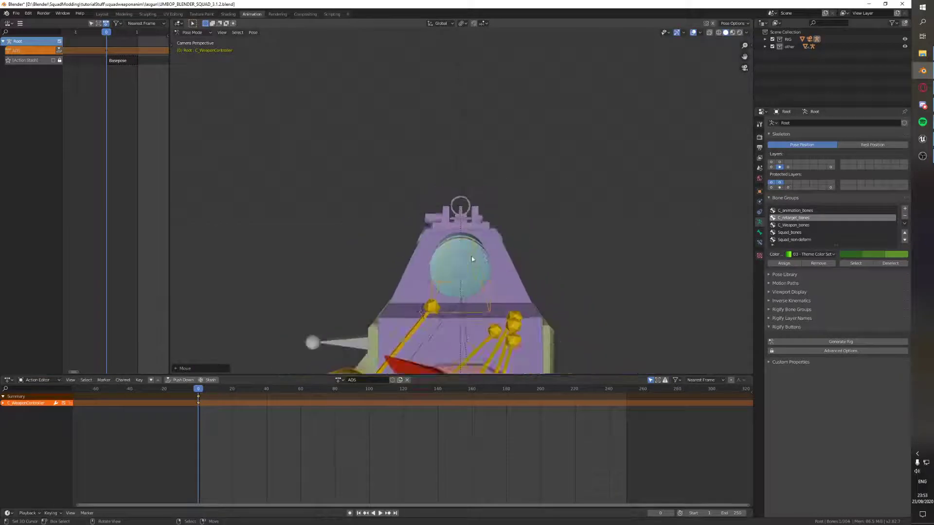
{"action": "scroll", "coordinate": [515, 245], "scroll_direction": "up", "scroll_amount": 5}
{"action": "key", "text": "g"}
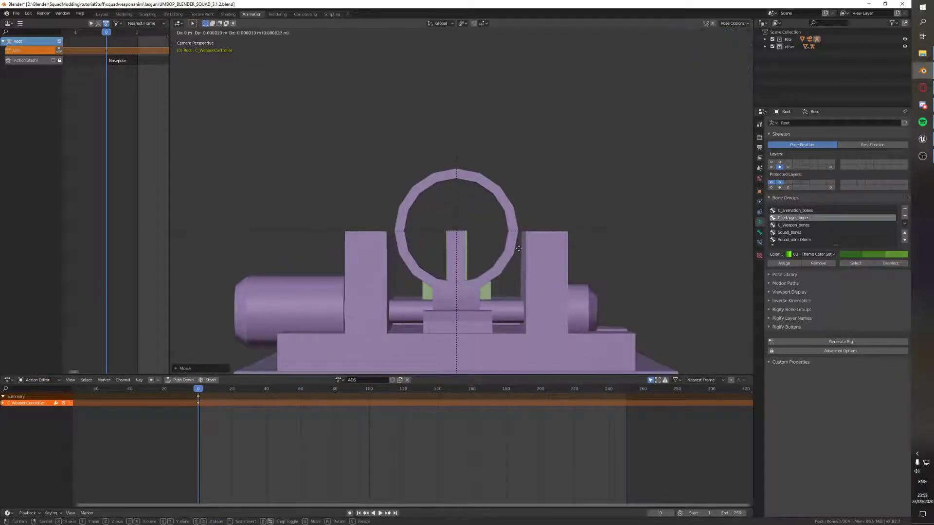
{"action": "left_click", "coordinate": [520, 245]}
Select all arm and hand controls and protect the ADS action with a fake user.
{"action": "scroll", "coordinate": [521, 244], "scroll_direction": "down", "scroll_amount": 10}
{"action": "key", "text": "a"}
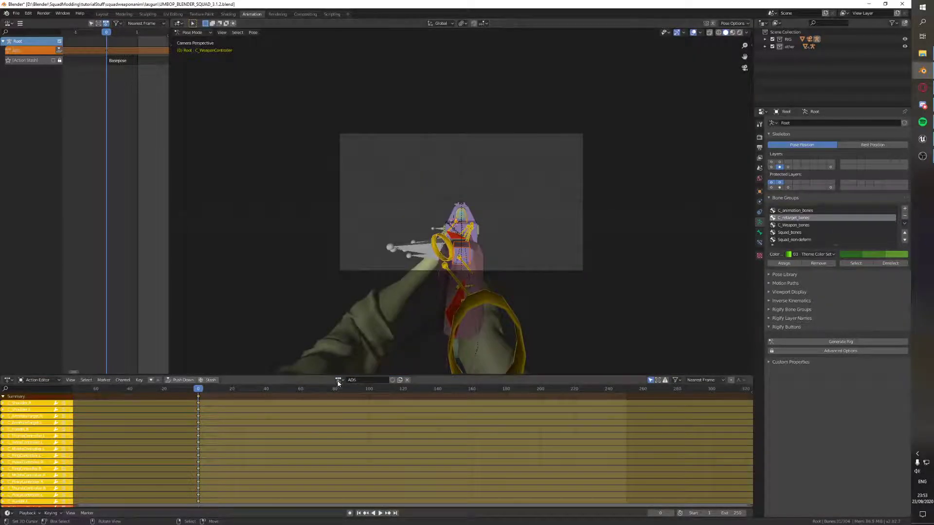
{"action": "scroll", "coordinate": [522, 244], "scroll_direction": "up", "scroll_amount": 5}
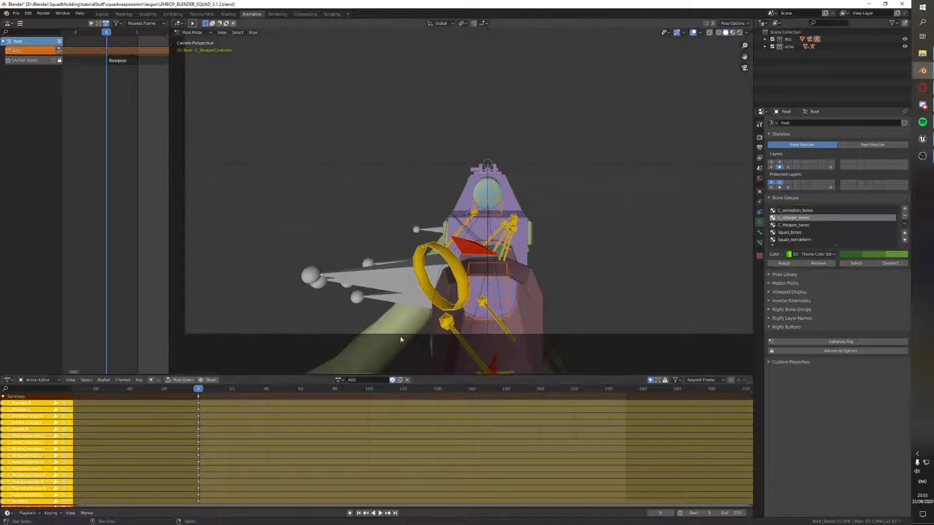
Alternate the active action between Basepose and ADS to compare the two weapon poses through the camera, ending on ADS.
{"action": "left_click", "coordinate": [339, 380]}
{"action": "left_click", "coordinate": [349, 398]}
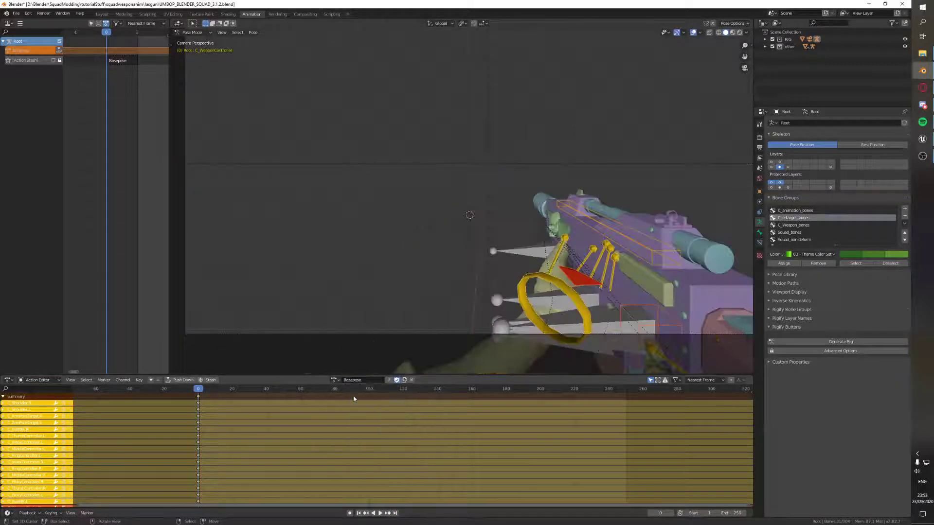
{"action": "left_click", "coordinate": [336, 379]}
{"action": "left_click", "coordinate": [349, 391]}
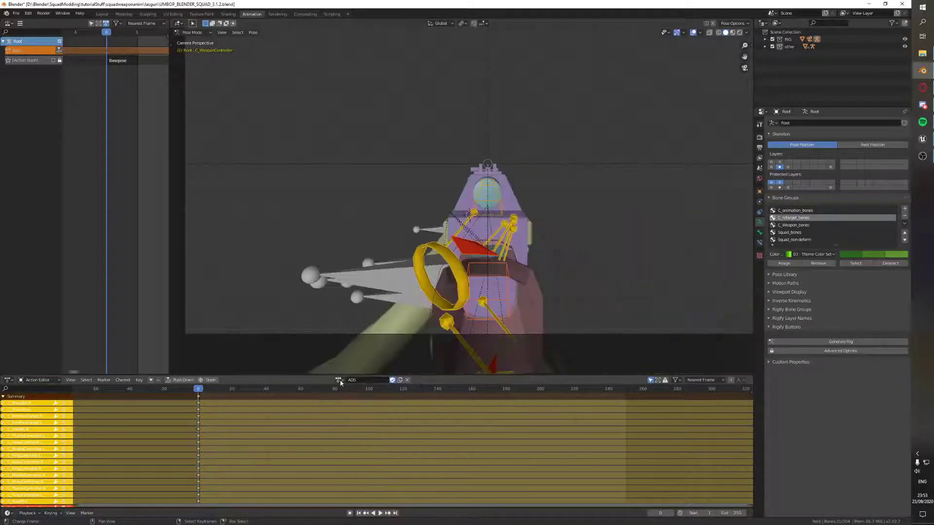
{"action": "left_click", "coordinate": [336, 380]}
{"action": "left_click", "coordinate": [344, 398]}
{"action": "left_click", "coordinate": [335, 380]}
{"action": "left_click", "coordinate": [349, 391]}
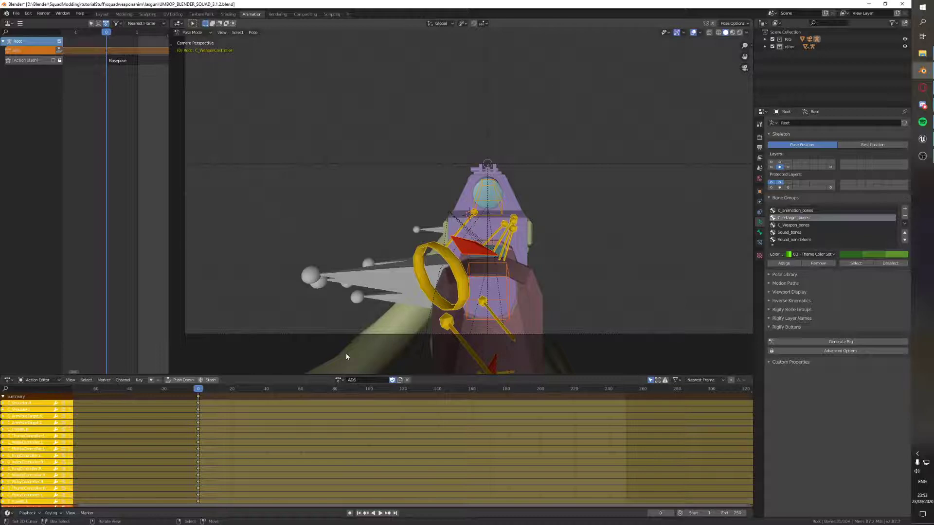
{"action": "left_click", "coordinate": [336, 380]}
{"action": "left_click", "coordinate": [346, 397]}
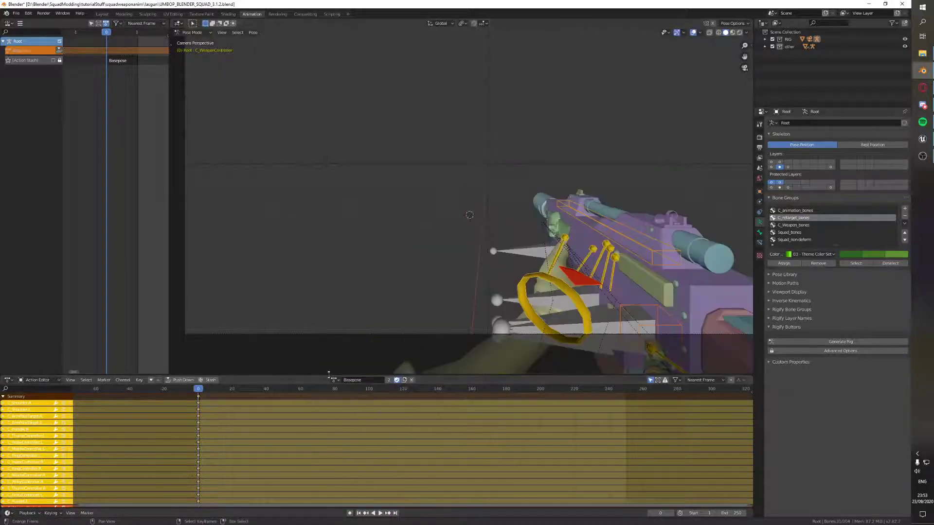
{"action": "left_click", "coordinate": [336, 379]}
{"action": "left_click", "coordinate": [349, 391]}
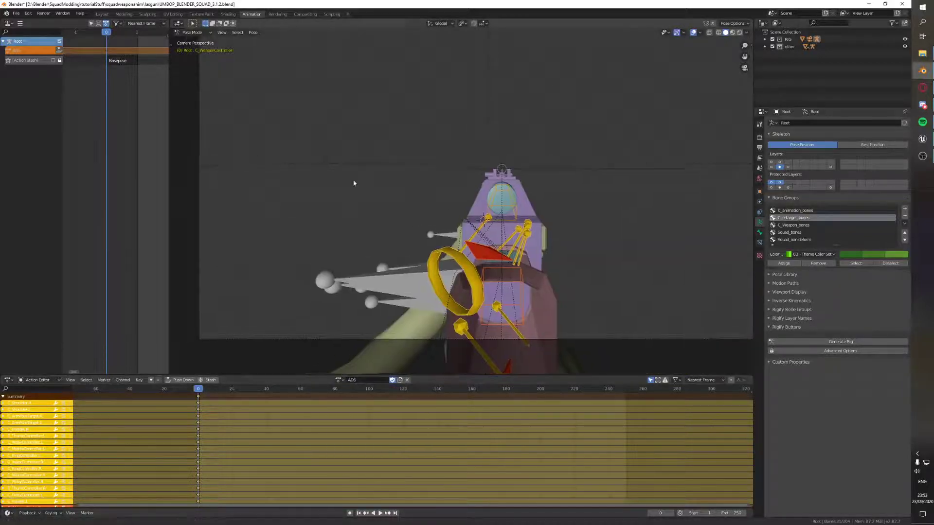
Delete the stashed Basepose track from the NLA editor, leave the camera view and widen the NLA editor.
{"action": "left_click", "coordinate": [28, 61]}
{"action": "key", "text": "x"}
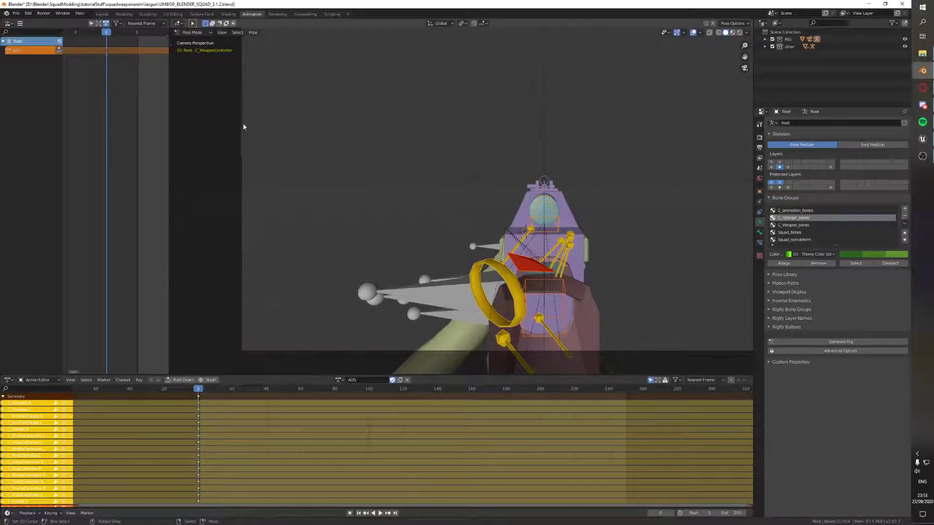
{"action": "key", "text": "KP_0"}
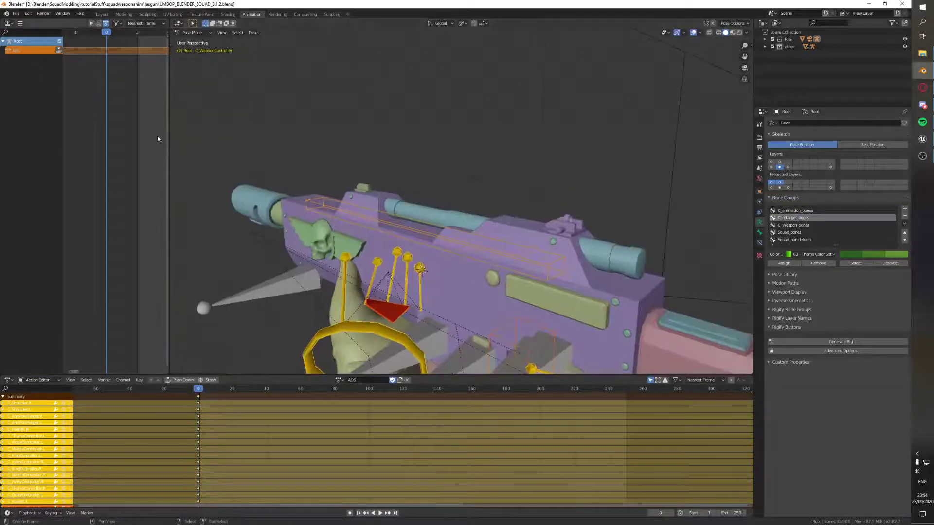
{"action": "left_click_drag", "start_coordinate": [168, 138], "coordinate": [247, 133]}
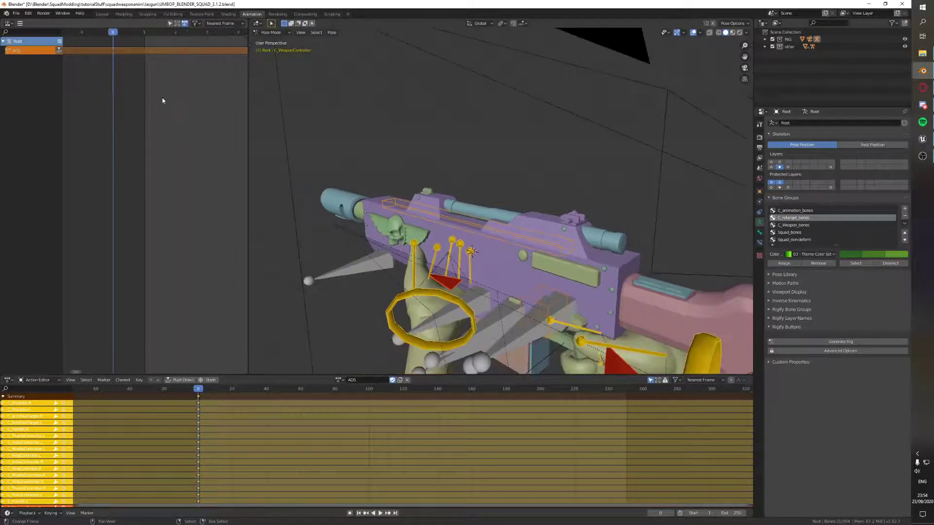
{"action": "scroll", "coordinate": [163, 100], "scroll_direction": "down", "scroll_amount": 3}
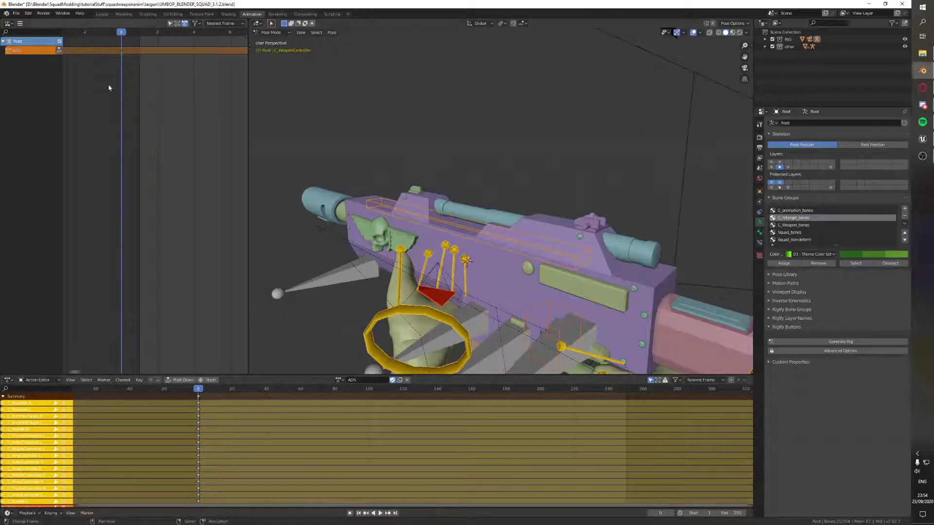
{"action": "scroll", "coordinate": [131, 66], "scroll_direction": "up", "scroll_amount": 6}
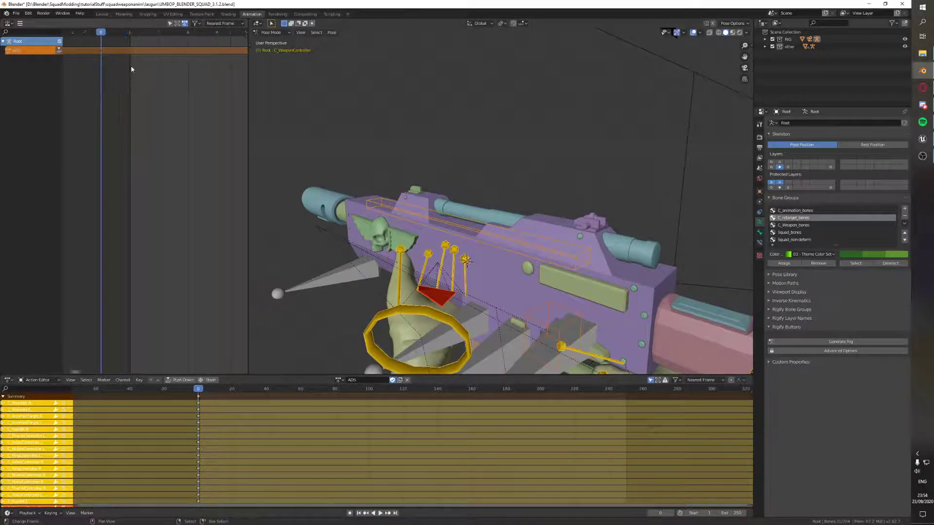
Push the ADS action down onto an NLA track and move its strip one frame later.
{"action": "left_click", "coordinate": [59, 50]}
{"action": "scroll", "coordinate": [146, 69], "scroll_direction": "down", "scroll_amount": 5}
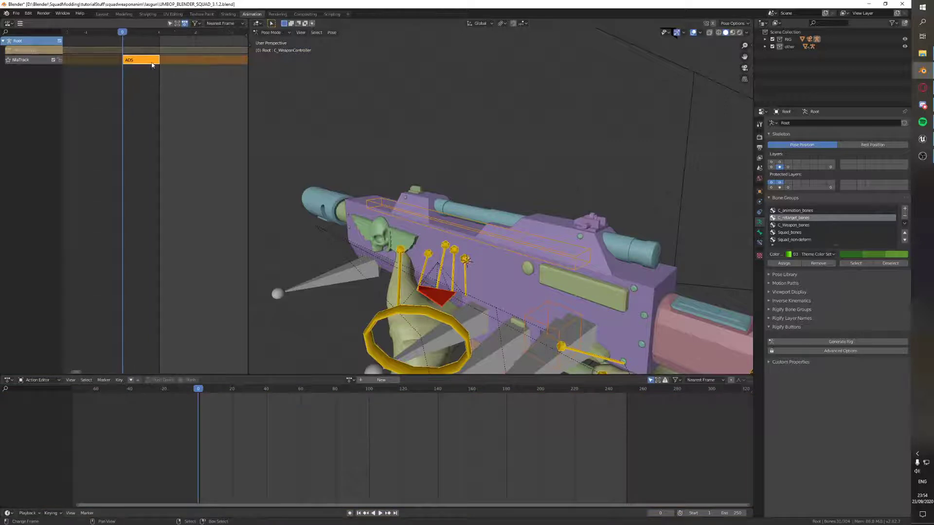
{"action": "key", "text": "g"}
{"action": "left_click", "coordinate": [162, 75]}
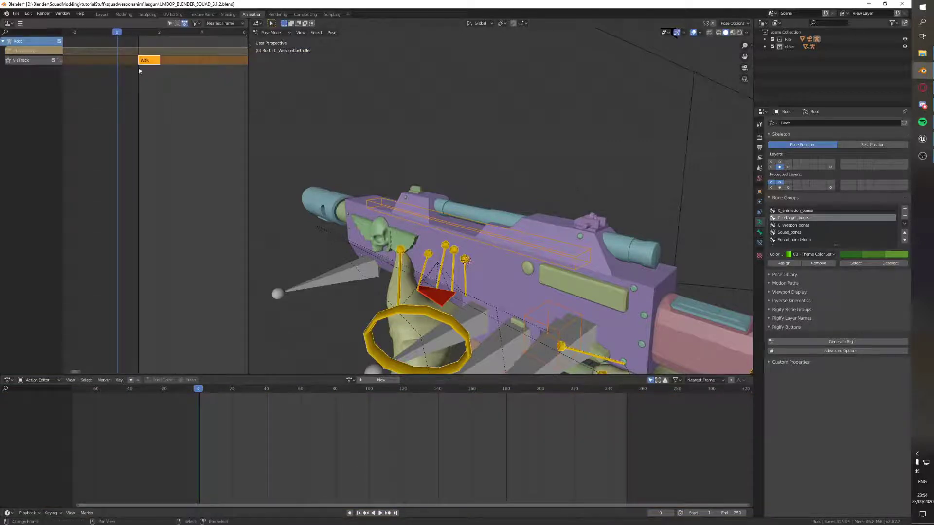
Push the Basepose action down ahead of the ADS strip and shift both strips so Basepose starts at frame 1.
{"action": "left_click", "coordinate": [349, 379]}
{"action": "left_click", "coordinate": [367, 399]}
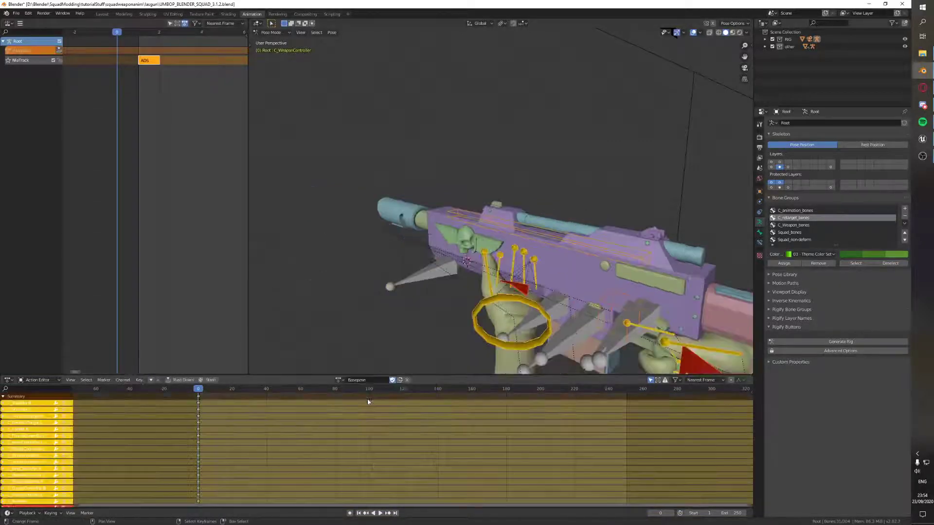
{"action": "left_click", "coordinate": [60, 52]}
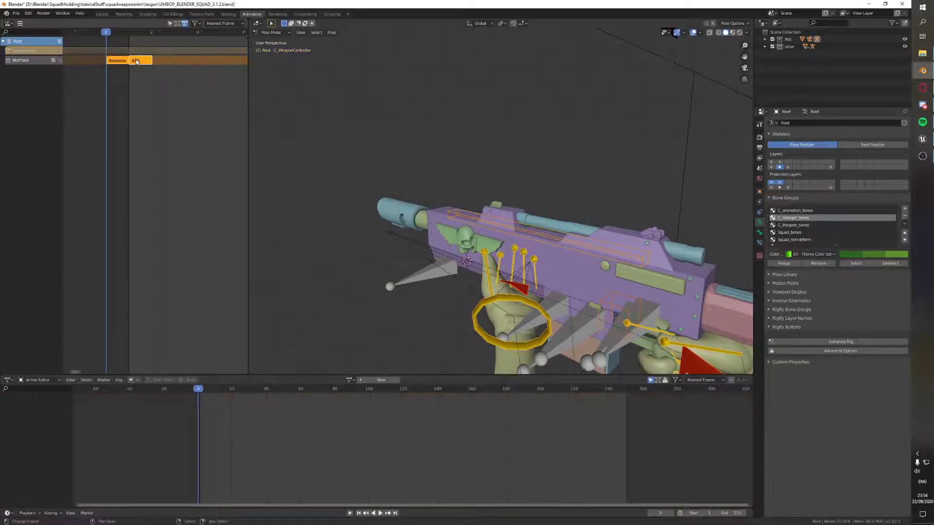
{"action": "left_click", "coordinate": [144, 60]}
{"action": "key", "text": "g"}
{"action": "left_click", "coordinate": [144, 60]}
{"action": "middle_click_drag", "start_coordinate": [148, 76], "coordinate": [139, 77]}
{"action": "left_click", "coordinate": [121, 75]}
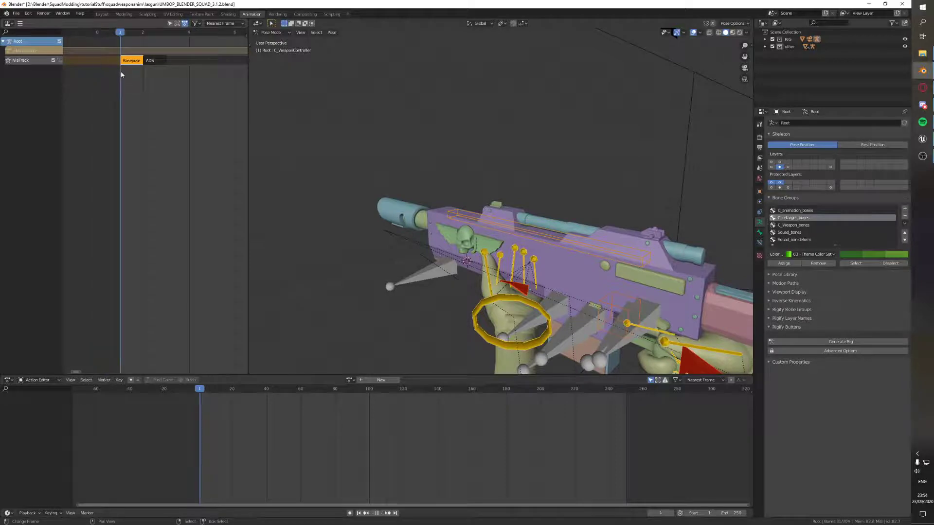
Scrub through the Basepose and ADS strips while viewing the weapon from behind to check the pose change.
{"action": "middle_click_drag", "start_coordinate": [525, 108], "coordinate": [399, 108]}
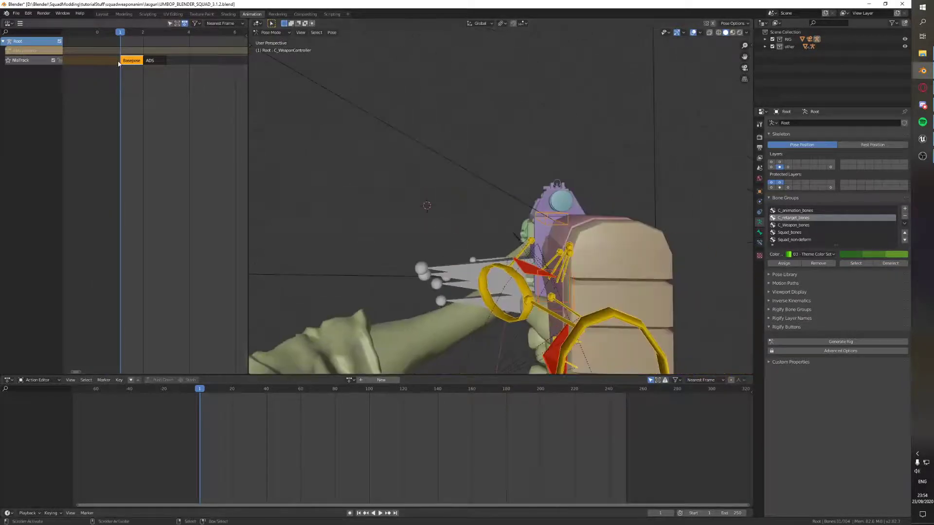
{"action": "key", "text": "space"}
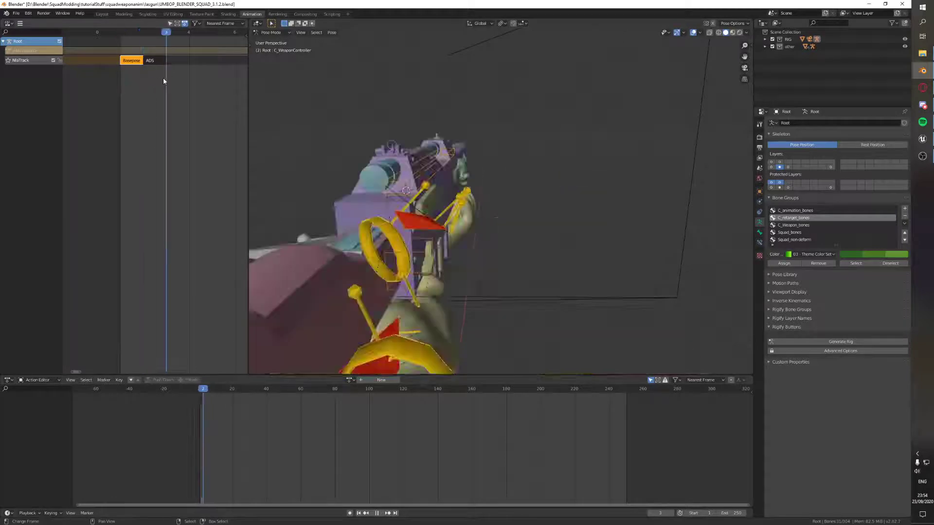
{"action": "key", "text": "Escape"}
{"action": "scroll", "coordinate": [146, 83], "scroll_direction": "down", "scroll_amount": 3}
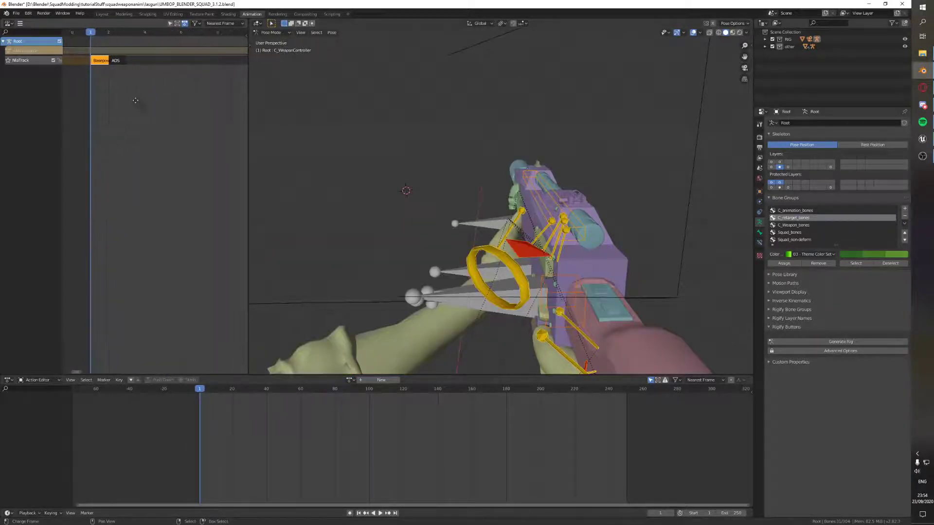
{"action": "key", "text": "space"}
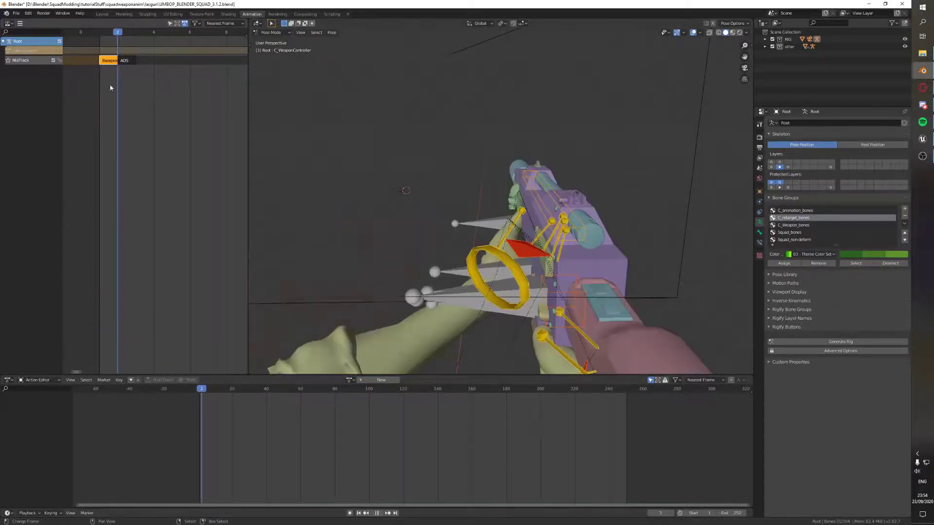
{"action": "left_click_drag", "start_coordinate": [110, 88], "coordinate": [121, 83]}
{"action": "middle_click_drag", "start_coordinate": [121, 83], "coordinate": [132, 82]}
Delete the Basepose and ADS strips along with their shared NLA track.
{"action": "key", "text": "x"}
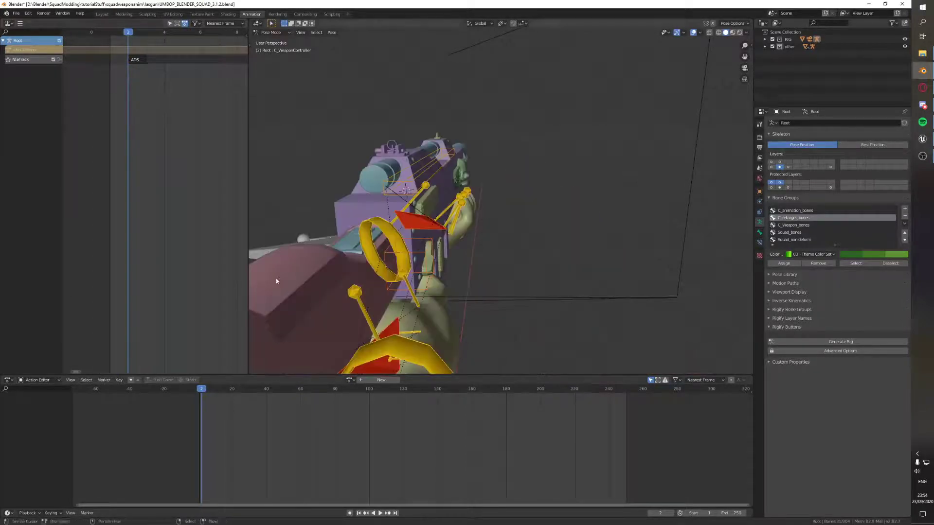
{"action": "left_click", "coordinate": [138, 60]}
{"action": "key", "text": "x"}
{"action": "left_click", "coordinate": [43, 62]}
{"action": "key", "text": "x"}
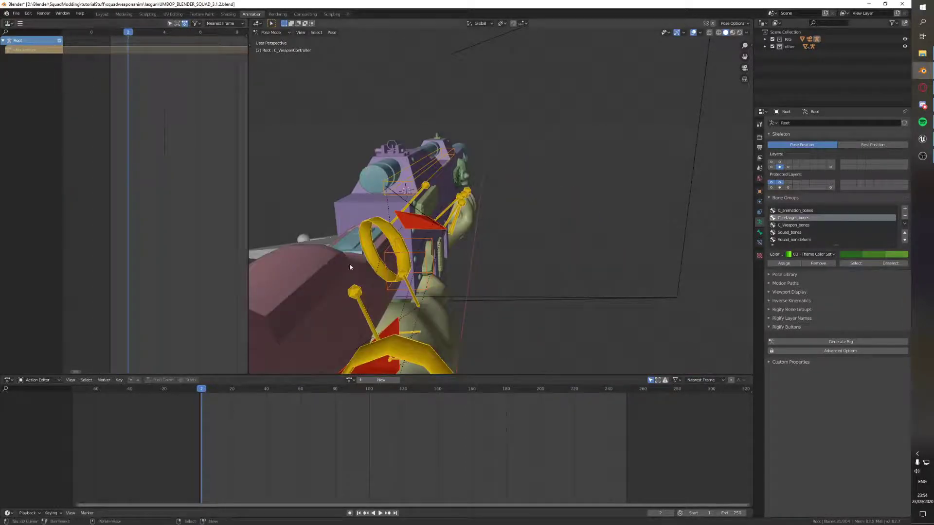
Load the Basepose and ADS actions one after the other and push each down onto its own NLA track.
{"action": "middle_click_drag", "start_coordinate": [384, 293], "coordinate": [355, 340]}
{"action": "left_click", "coordinate": [349, 380]}
{"action": "left_click", "coordinate": [370, 392]}
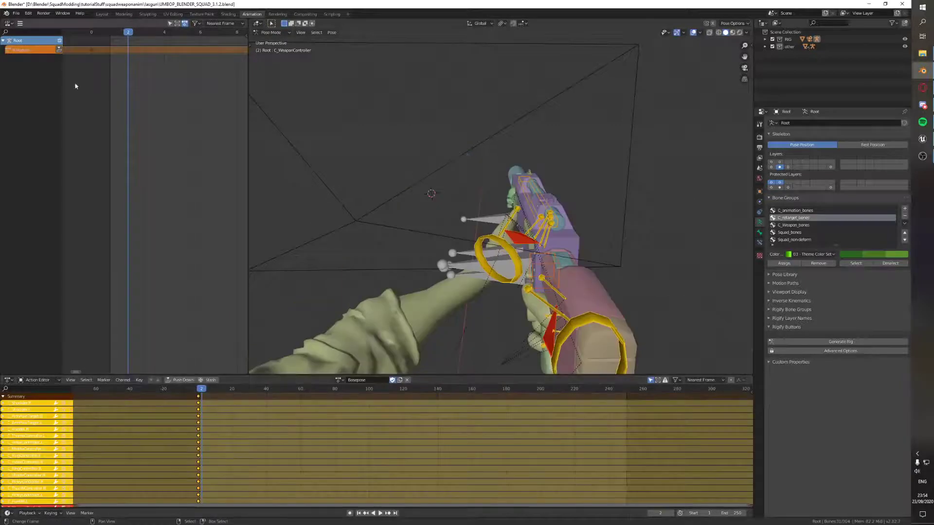
{"action": "left_click", "coordinate": [57, 50]}
{"action": "left_click", "coordinate": [339, 380]}
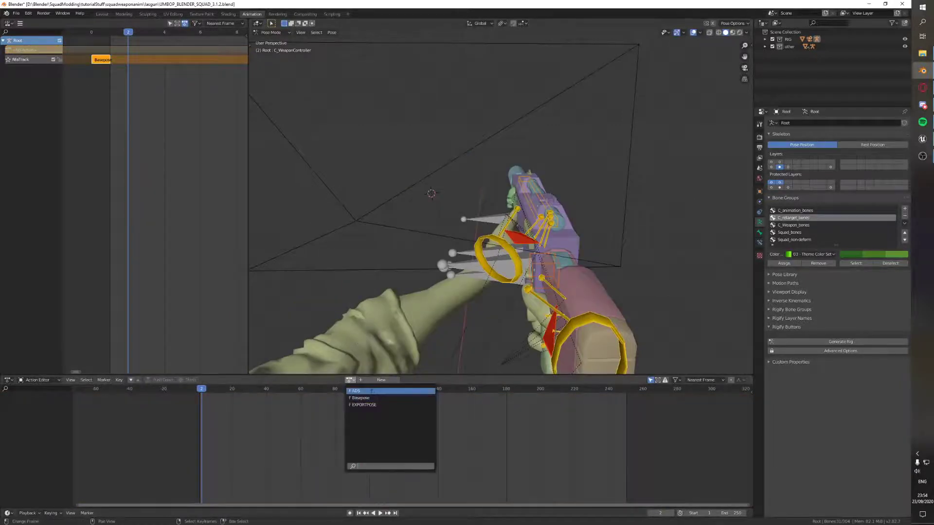
{"action": "left_click", "coordinate": [369, 392]}
{"action": "left_click", "coordinate": [59, 52]}
{"action": "scroll", "coordinate": [112, 80], "scroll_direction": "up", "scroll_amount": 4}
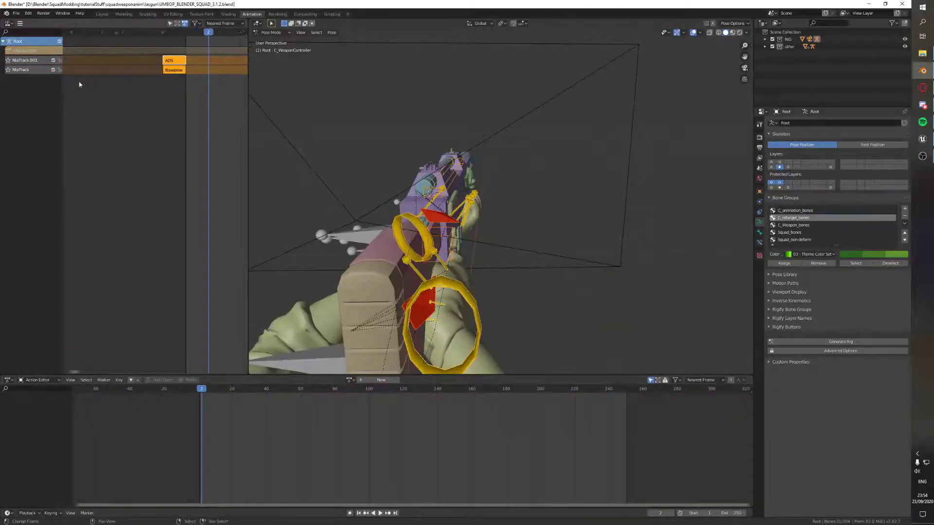
Return to frame 0, load the EXPORTPOSE action on the rig and switch to Object Mode.
{"action": "left_click", "coordinate": [143, 74]}
{"action": "right_click", "coordinate": [143, 71]}
{"action": "right_click", "coordinate": [143, 61]}
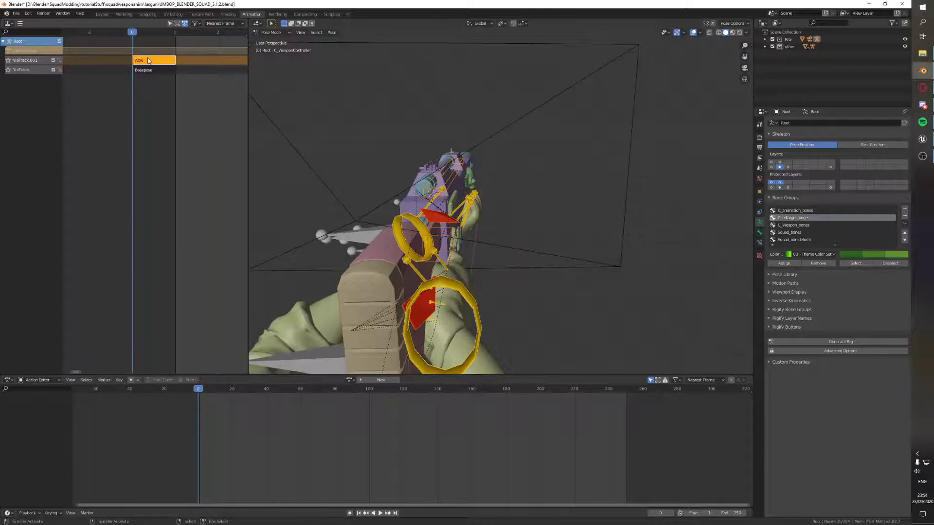
{"action": "left_click", "coordinate": [349, 380]}
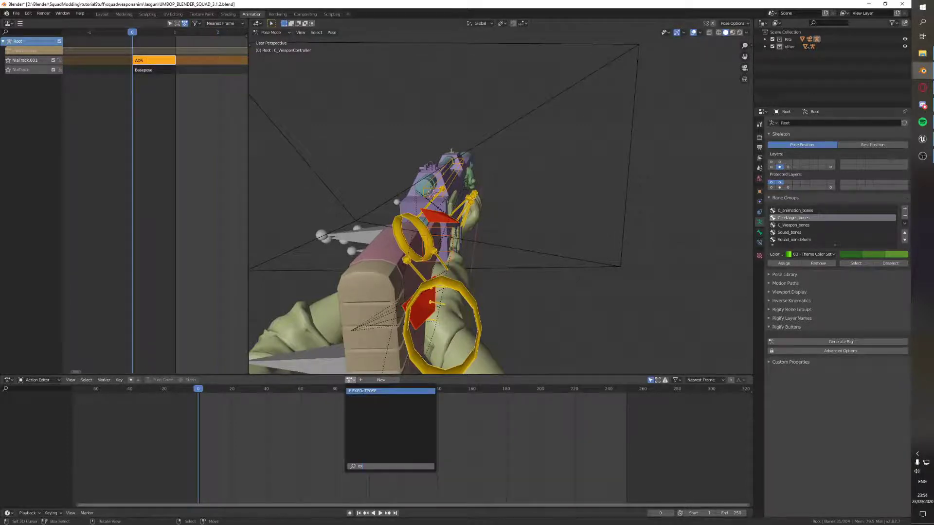
{"action": "left_click", "coordinate": [364, 392]}
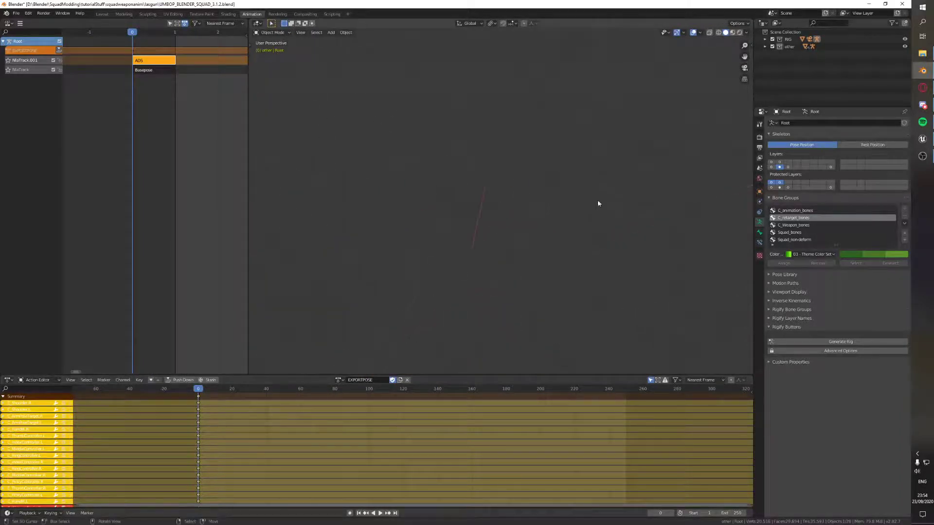
{"action": "middle_click_drag", "start_coordinate": [598, 203], "coordinate": [558, 189]}
{"action": "middle_click_drag", "start_coordinate": [464, 223], "coordinate": [508, 156]}
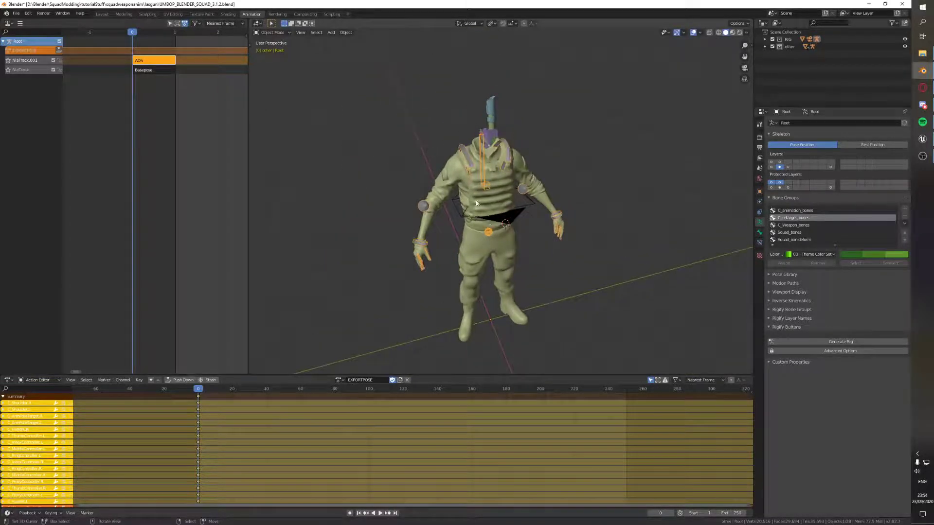
Start an FBX export into the lasgun folder and name the file A_Char_peepee.
{"action": "left_click", "coordinate": [16, 13]}
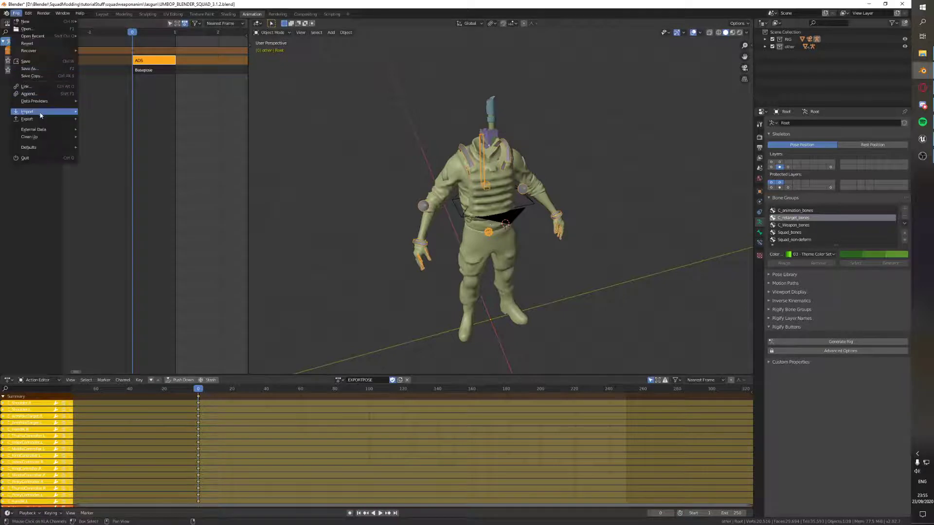
{"action": "mouse_move", "coordinate": [40, 120]}
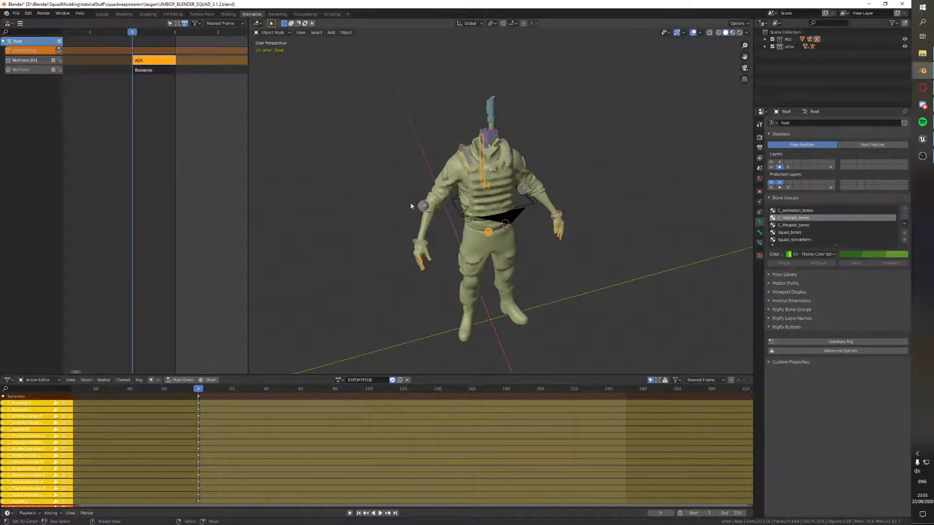
{"action": "left_click", "coordinate": [16, 13]}
{"action": "mouse_move", "coordinate": [41, 120]}
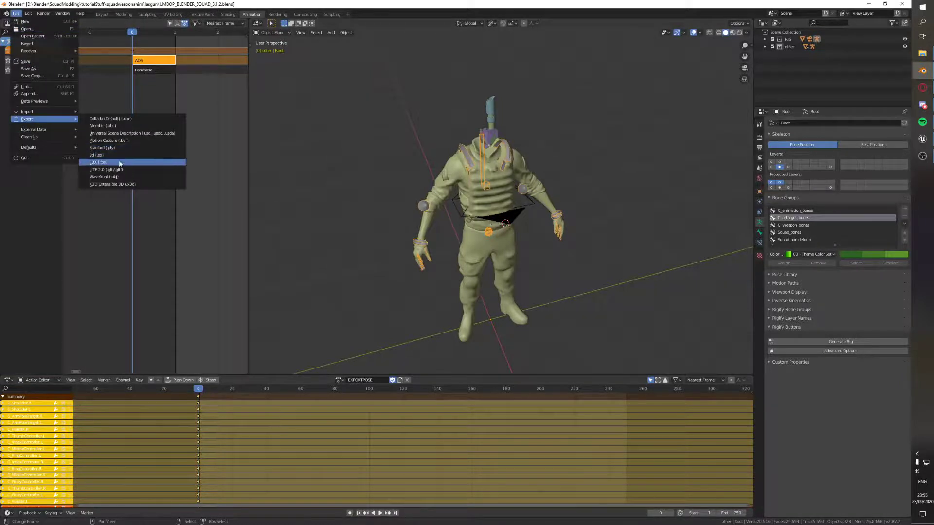
{"action": "left_click", "coordinate": [120, 163]}
{"action": "left_click", "coordinate": [420, 491]}
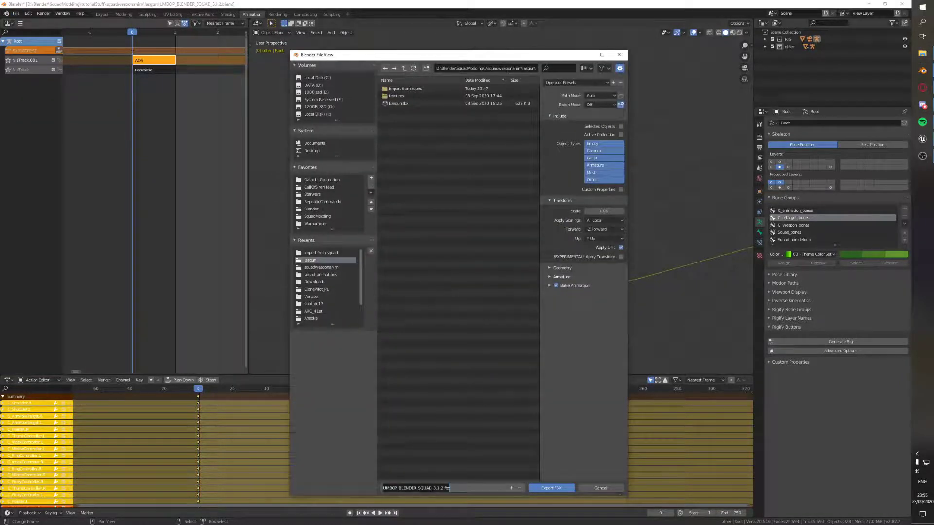
{"action": "type", "text": "A_Char_peepee"}
{"action": "key", "text": "Return"}
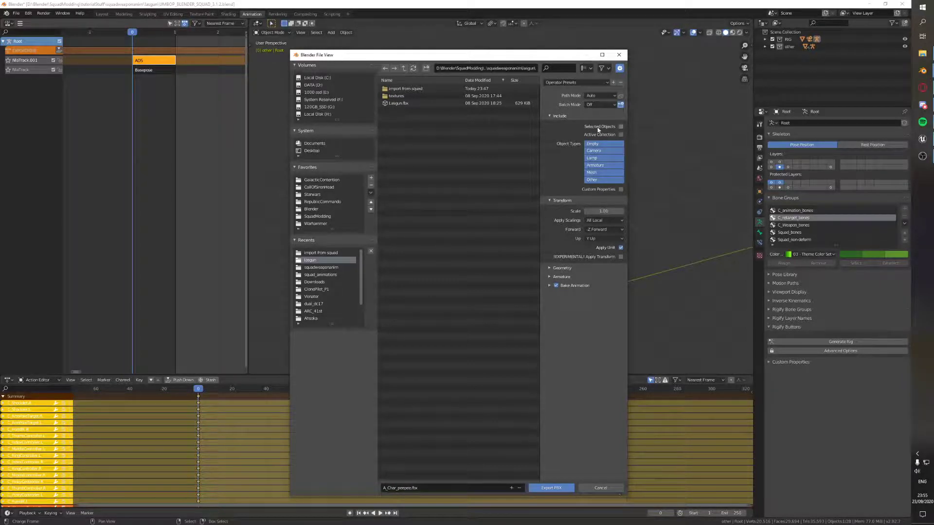
Limit the FBX export to selected objects of the Armature type and collapse the Transform settings.
{"action": "left_click", "coordinate": [602, 165]}
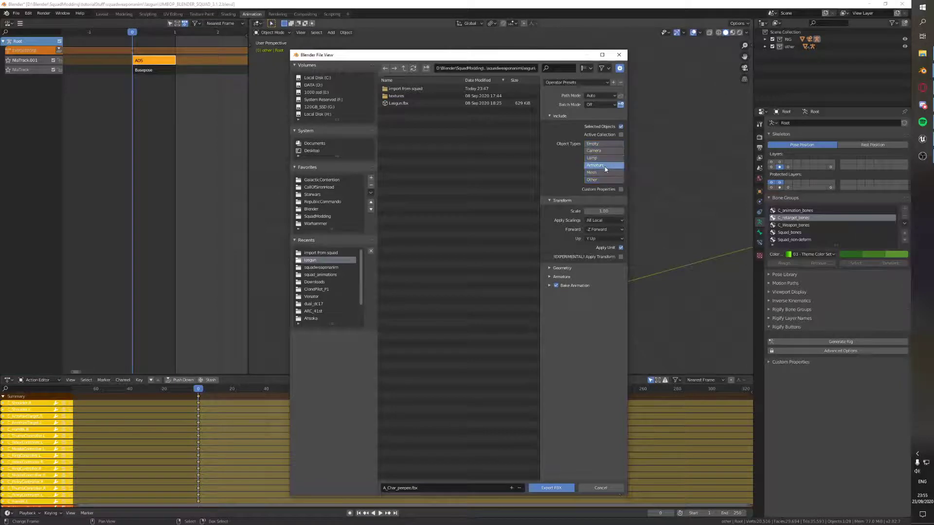
{"action": "left_click", "coordinate": [560, 201]}
{"action": "left_click", "coordinate": [551, 210]}
{"action": "left_click", "coordinate": [564, 209]}
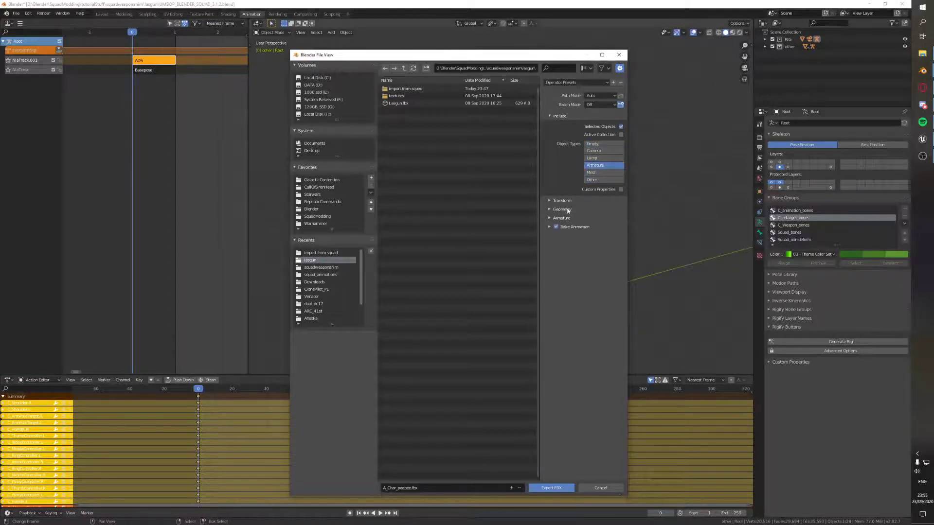
Expand the FBX export's Armature and Bake Animation settings and turn off All Actions.
{"action": "left_click", "coordinate": [564, 218]}
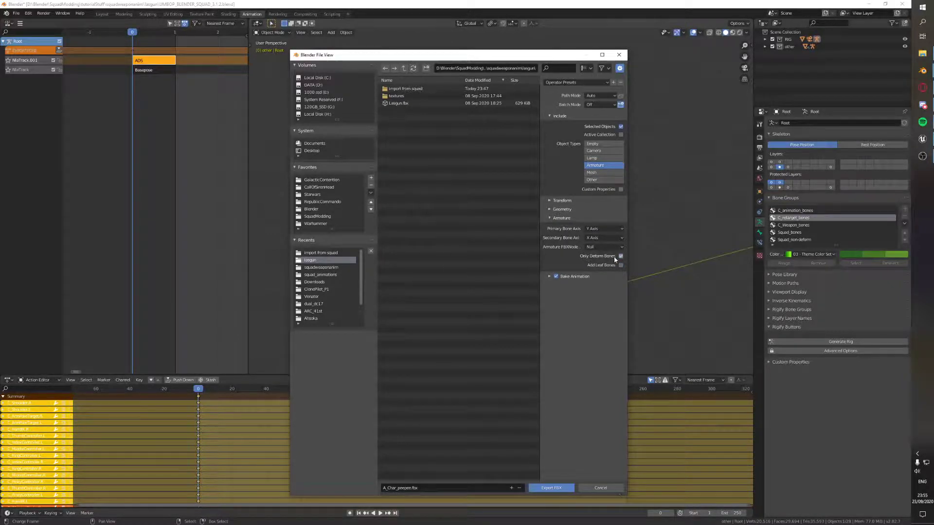
{"action": "left_click", "coordinate": [581, 277]}
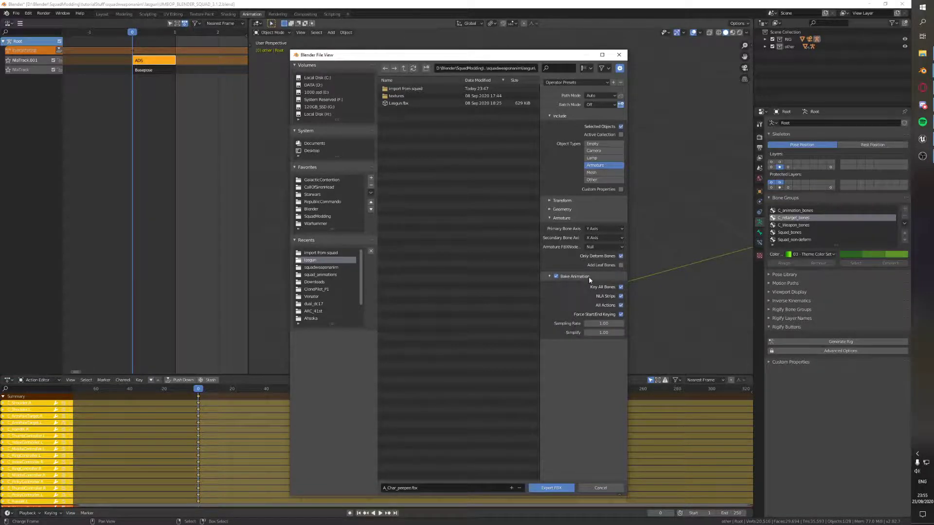
{"action": "left_click", "coordinate": [621, 305]}
{"action": "left_click", "coordinate": [613, 82]}
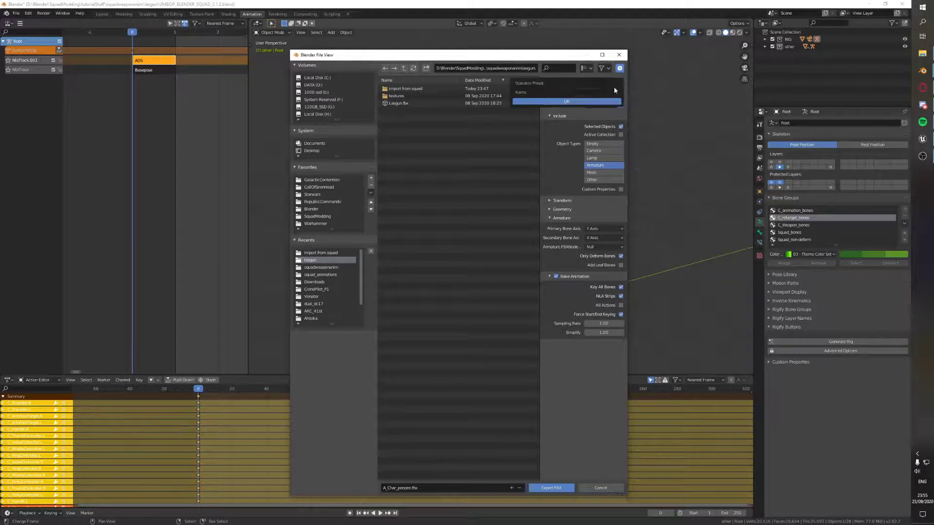
{"action": "left_click", "coordinate": [569, 92]}
{"action": "key", "text": "Return"}
{"action": "left_click", "coordinate": [580, 102]}
{"action": "left_click", "coordinate": [584, 83]}
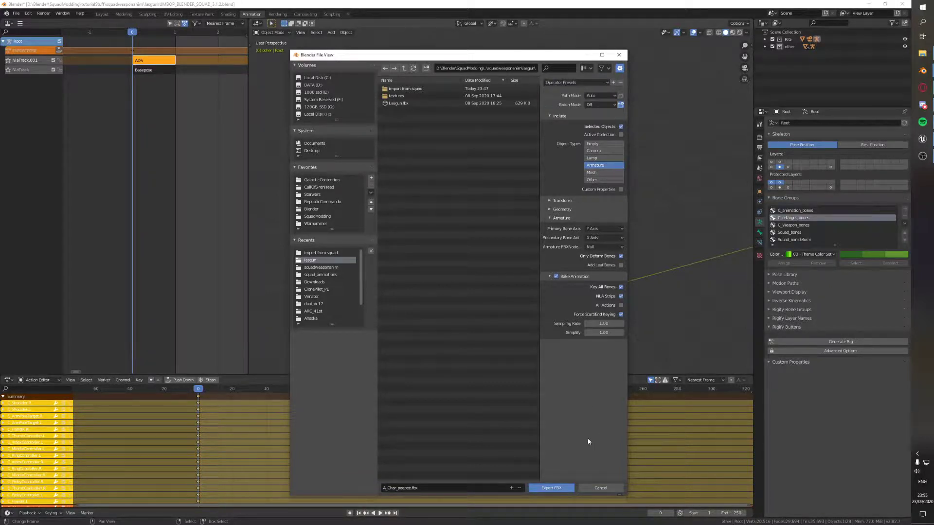
Export the rig's animations to A_Char_peepee.fbx and review the ADS and Basepose strips on their NLA tracks.
{"action": "left_click", "coordinate": [551, 487]}
{"action": "scroll", "coordinate": [471, 328], "scroll_direction": "down", "scroll_amount": 3}
{"action": "middle_click_drag", "start_coordinate": [471, 328], "coordinate": [449, 347]}
{"action": "scroll", "coordinate": [521, 269], "scroll_direction": "up", "scroll_amount": 6}
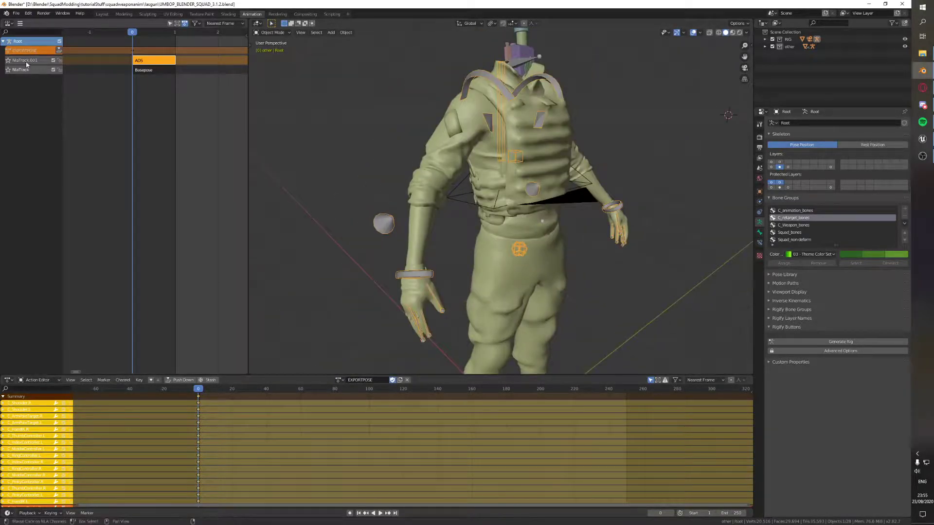
{"action": "scroll", "coordinate": [149, 71], "scroll_direction": "up", "scroll_amount": 2}
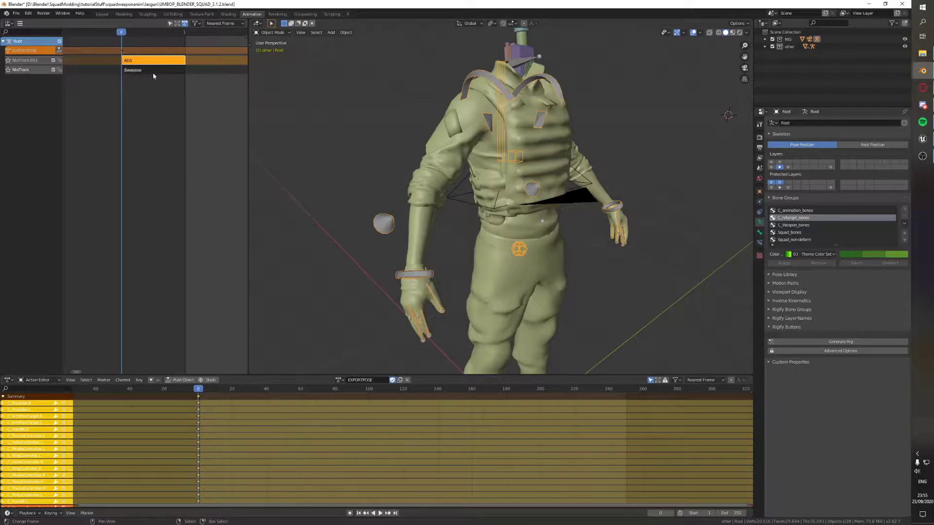
{"action": "right_click", "coordinate": [153, 73]}
{"action": "right_click", "coordinate": [153, 63]}
Switch to Unreal Editor and bring A_Char_peepee.fbx from the lasgun folder into the M4 content folder.
{"action": "left_click", "coordinate": [922, 139]}
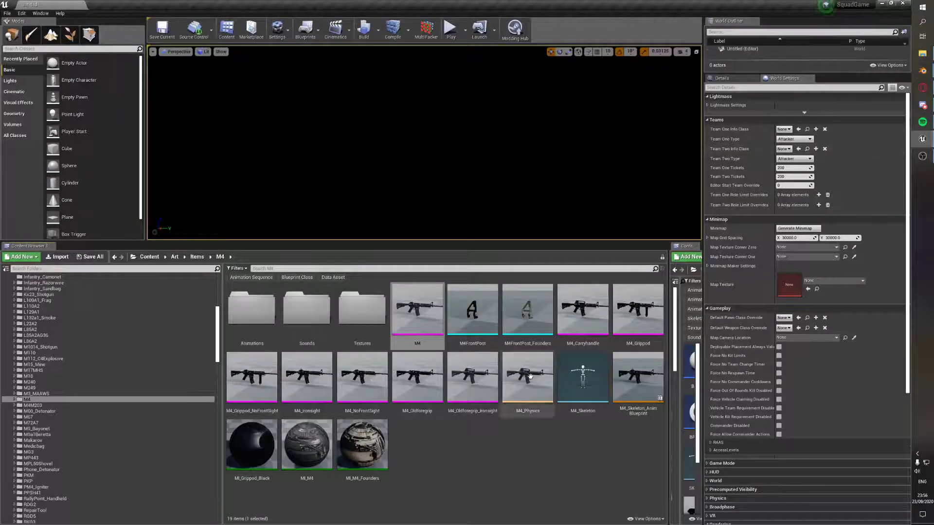
{"action": "scroll", "coordinate": [94, 344], "scroll_direction": "up", "scroll_amount": 11}
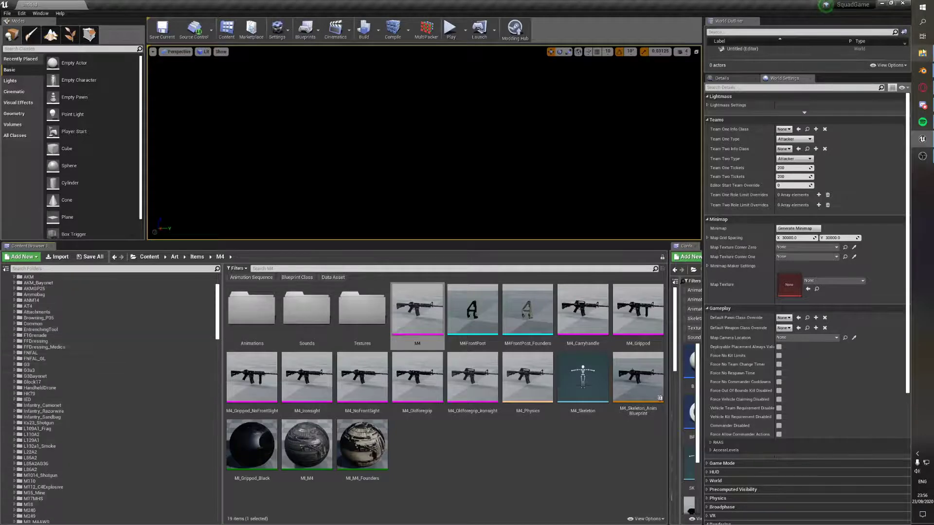
{"action": "left_click", "coordinate": [922, 53]}
{"action": "left_click_drag", "start_coordinate": [326, 149], "coordinate": [389, 148]}
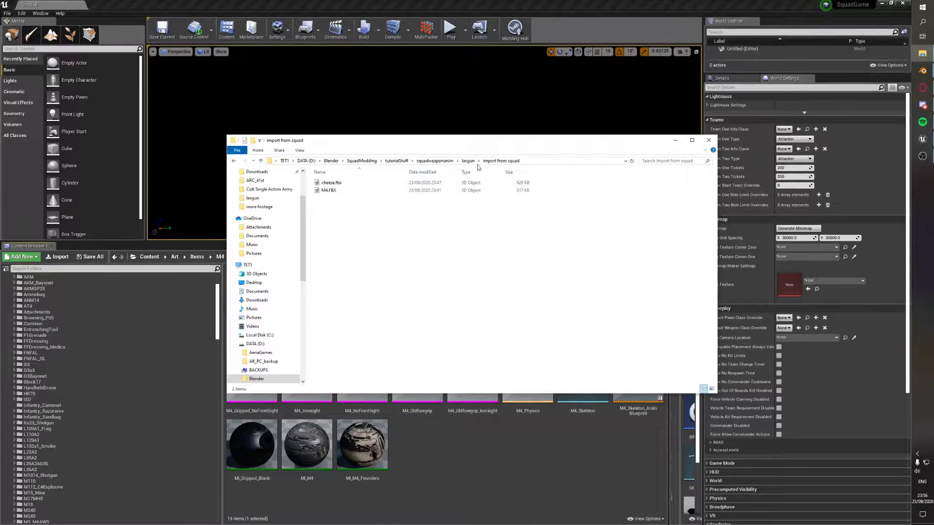
{"action": "left_click", "coordinate": [467, 160]}
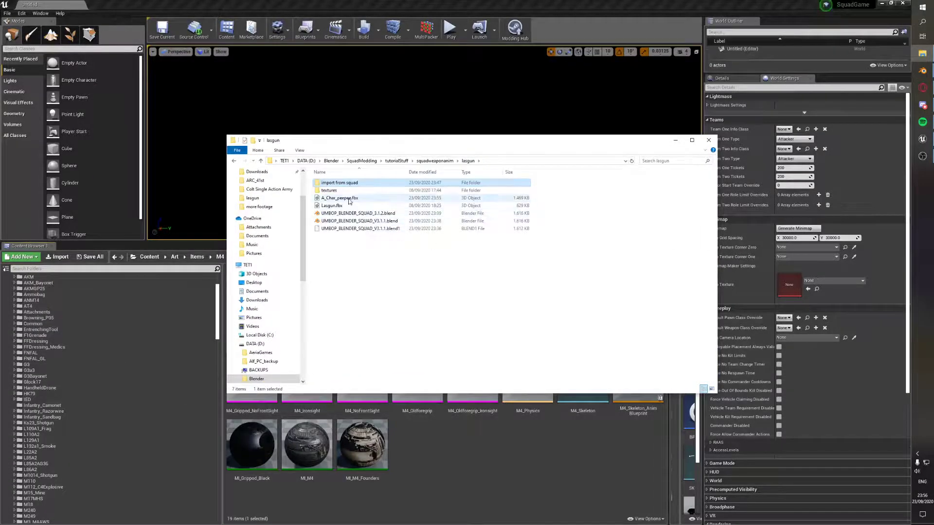
{"action": "left_click_drag", "start_coordinate": [340, 198], "coordinate": [541, 449]}
{"action": "left_click", "coordinate": [675, 140]}
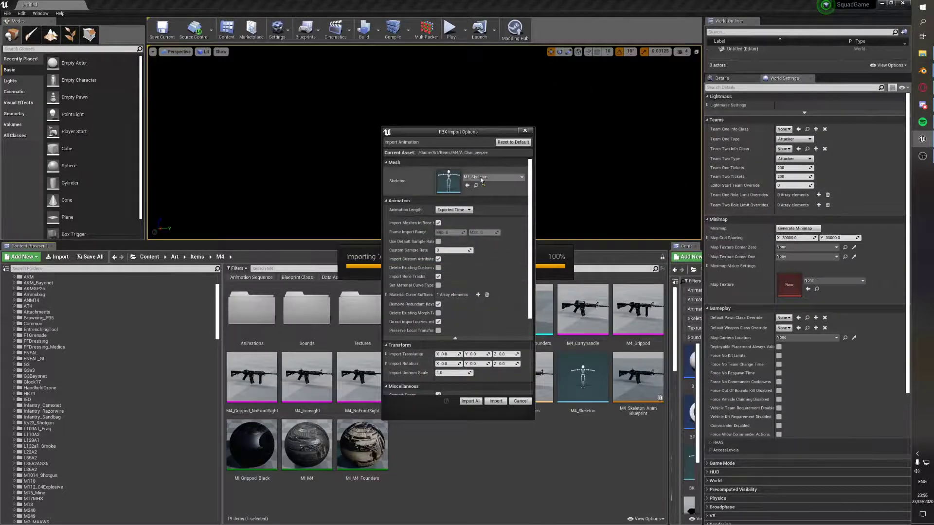
Try to import the animations from A_Char_peepee.fbx with TEST_US_Soldier_Skeleton_V2 as the target skeleton.
{"action": "scroll", "coordinate": [489, 181], "scroll_direction": "down", "scroll_amount": 1}
{"action": "scroll", "coordinate": [488, 181], "scroll_direction": "up", "scroll_amount": 1}
{"action": "left_click", "coordinate": [481, 178]}
{"action": "type", "text": "test"}
{"action": "left_click", "coordinate": [498, 254]}
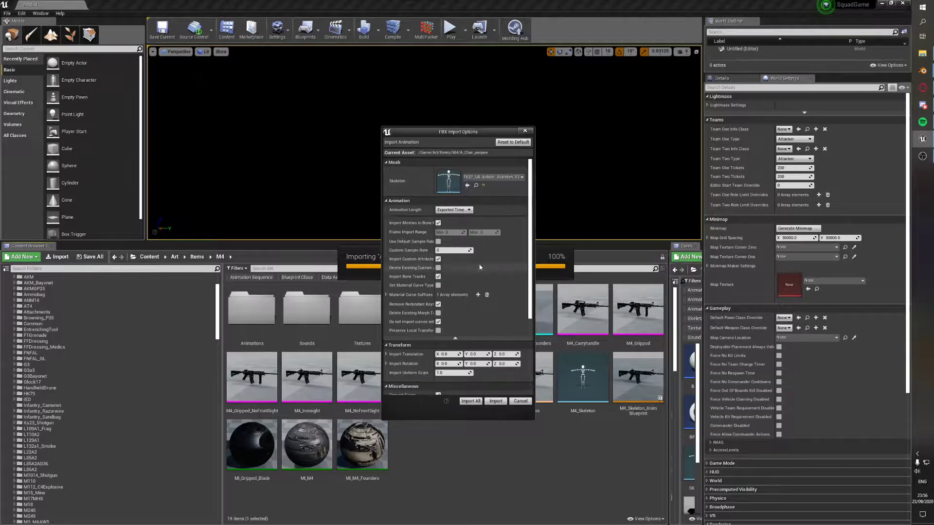
{"action": "scroll", "coordinate": [474, 227], "scroll_direction": "down", "scroll_amount": 6}
{"action": "scroll", "coordinate": [480, 287], "scroll_direction": "up", "scroll_amount": 5}
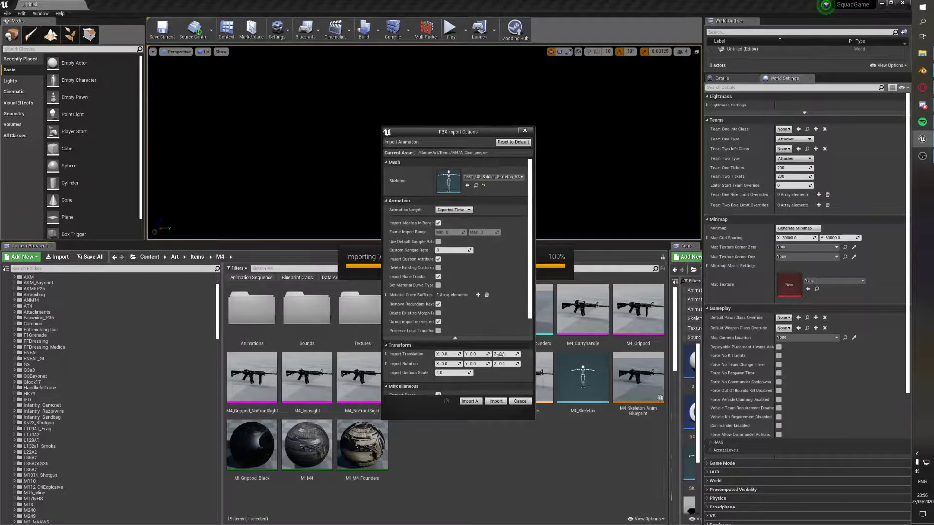
{"action": "left_click", "coordinate": [496, 401]}
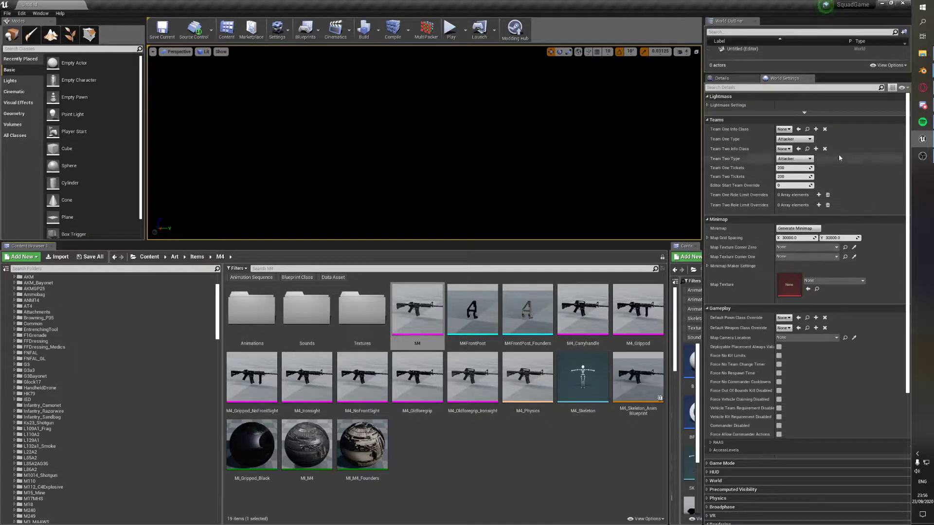
Switch back to Blender and look over the whole soldier rig in the viewport.
{"action": "left_click", "coordinate": [923, 71]}
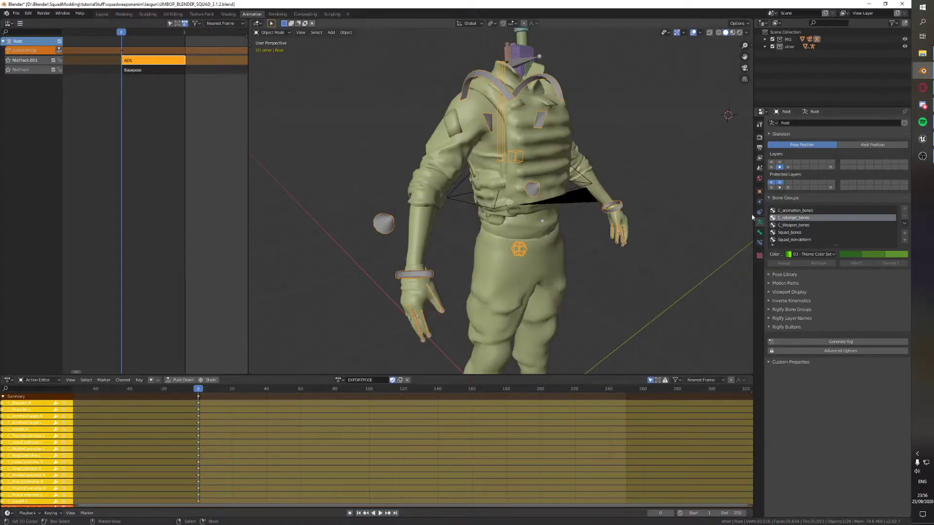
{"action": "scroll", "coordinate": [681, 221], "scroll_direction": "down", "scroll_amount": 4}
{"action": "mouse_move", "coordinate": [680, 221]}
{"action": "middle_mouse_down"}
{"action": "mouse_move", "coordinate": [636, 223]}
{"action": "mouse_move", "coordinate": [667, 223]}
{"action": "mouse_move", "coordinate": [673, 235]}
{"action": "middle_mouse_up"}
{"action": "scroll", "coordinate": [640, 225], "scroll_direction": "up", "scroll_amount": 2}
{"action": "scroll", "coordinate": [663, 219], "scroll_direction": "down", "scroll_amount": 3}
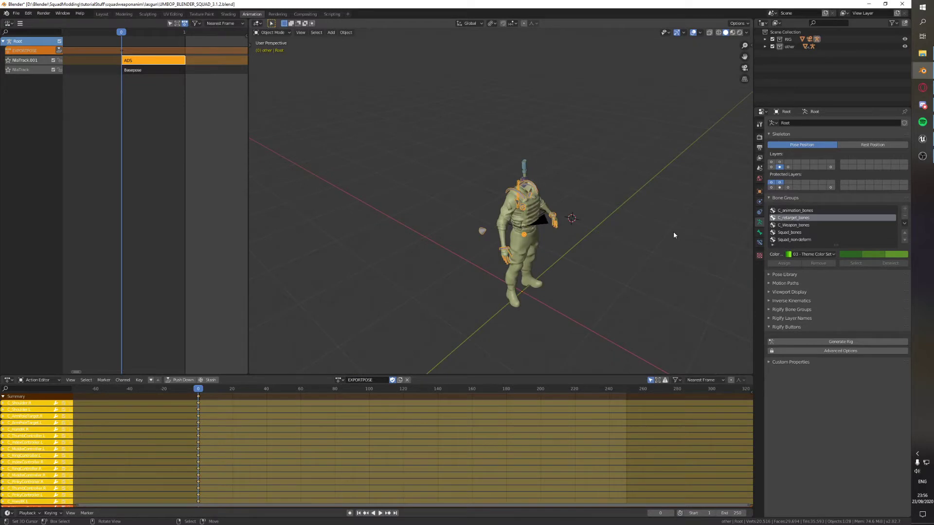